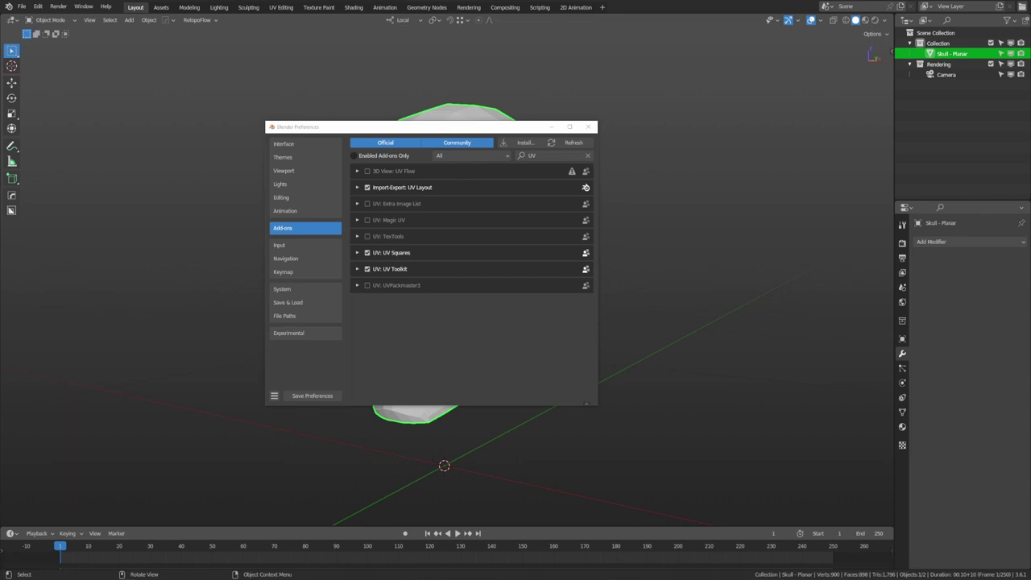
# Step: Enable the 3D View: UV Flow add-on and close the preferences
pyautogui.click(367, 171)
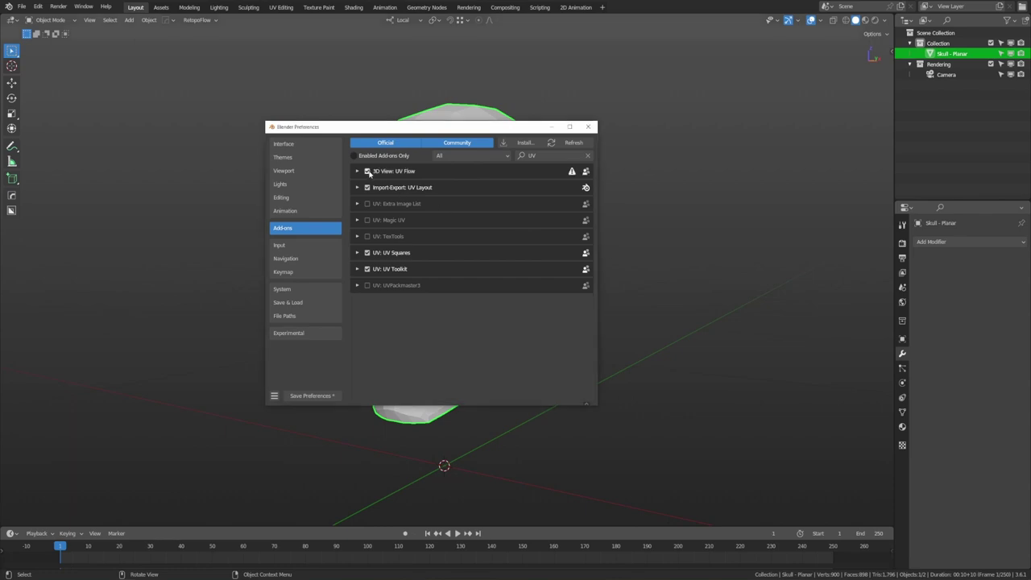
pyautogui.click(591, 128)
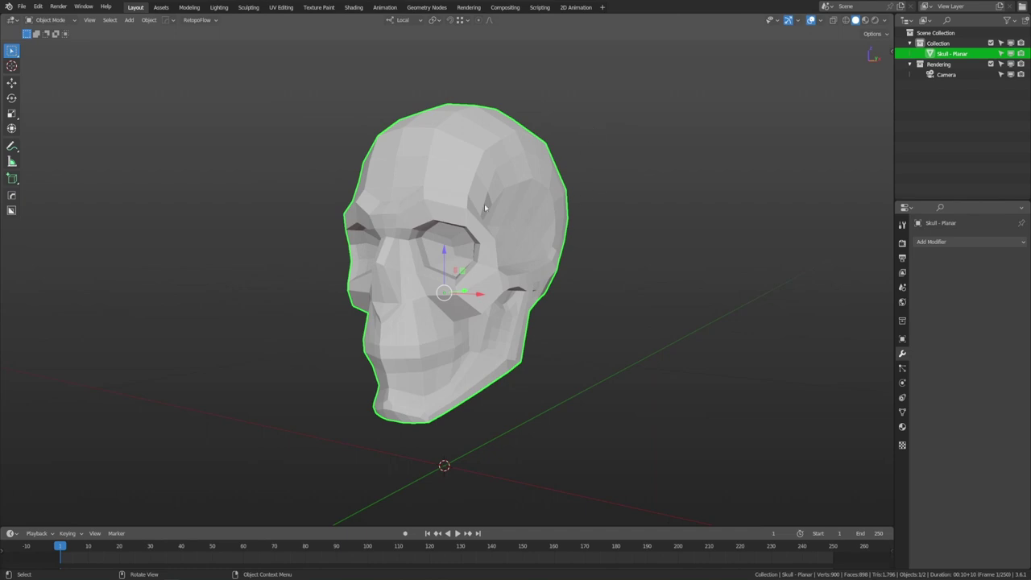
# Step: Enter Edit Mode on the skull, clear the selection, show the tool names and activate the Cut UV tool
pyautogui.press('Tab')
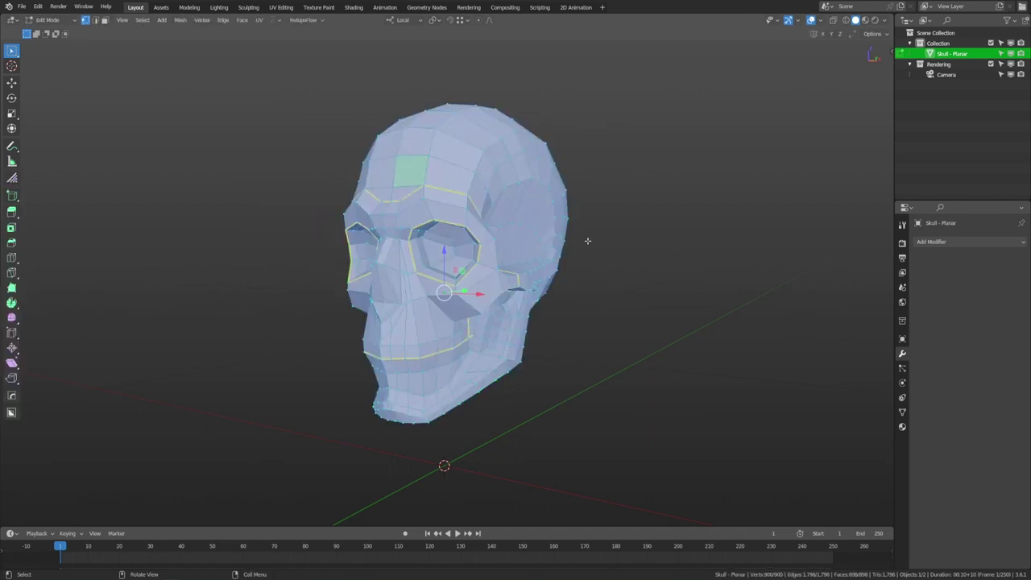
pyautogui.click(92, 158)
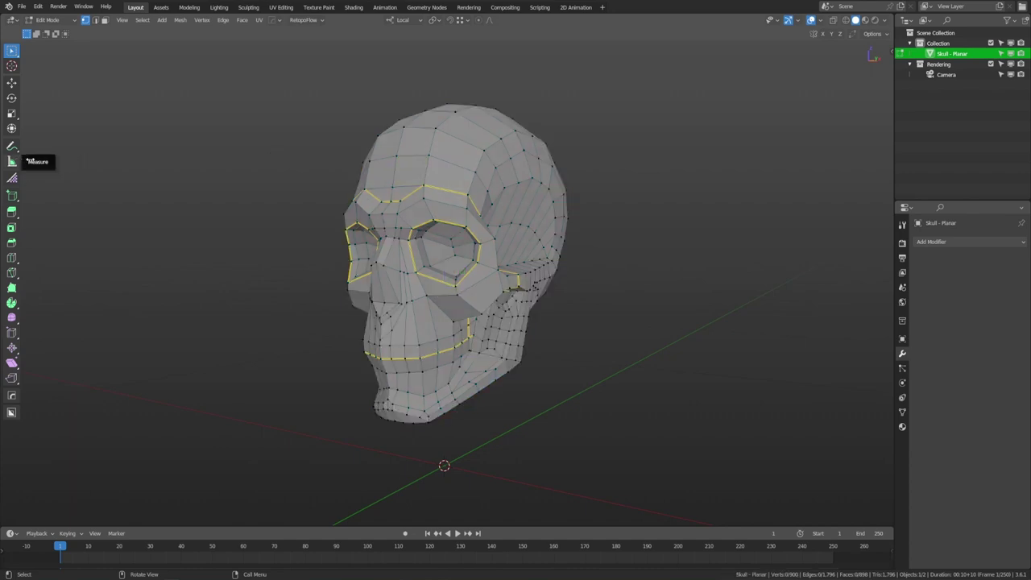
pyautogui.moveTo(23, 160); pyautogui.dragTo(67, 158)
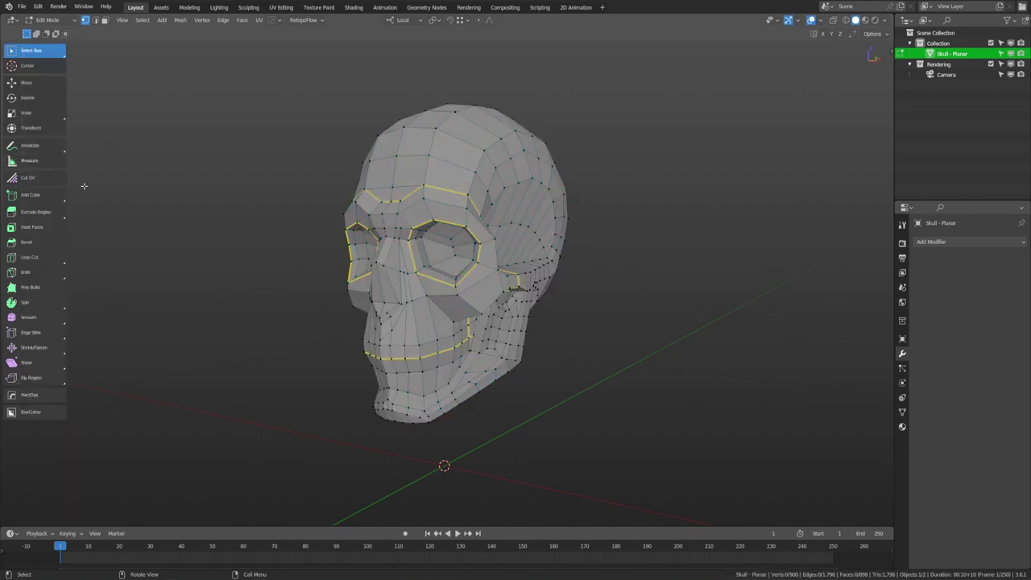
pyautogui.click(32, 178)
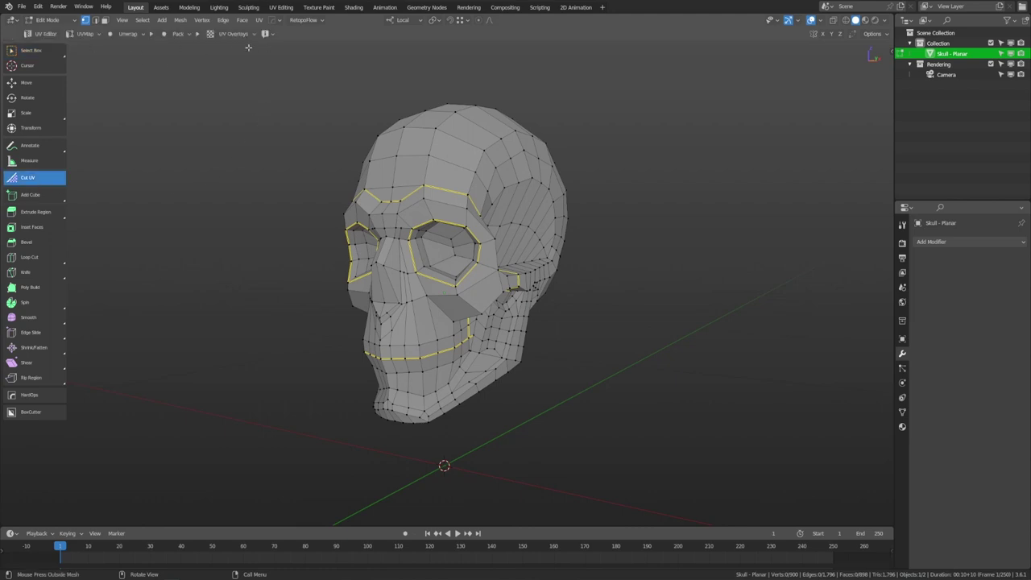
# Step: Inspect the active Cut UV tool's settings
pyautogui.rightClick(347, 22)
pyautogui.press('n')
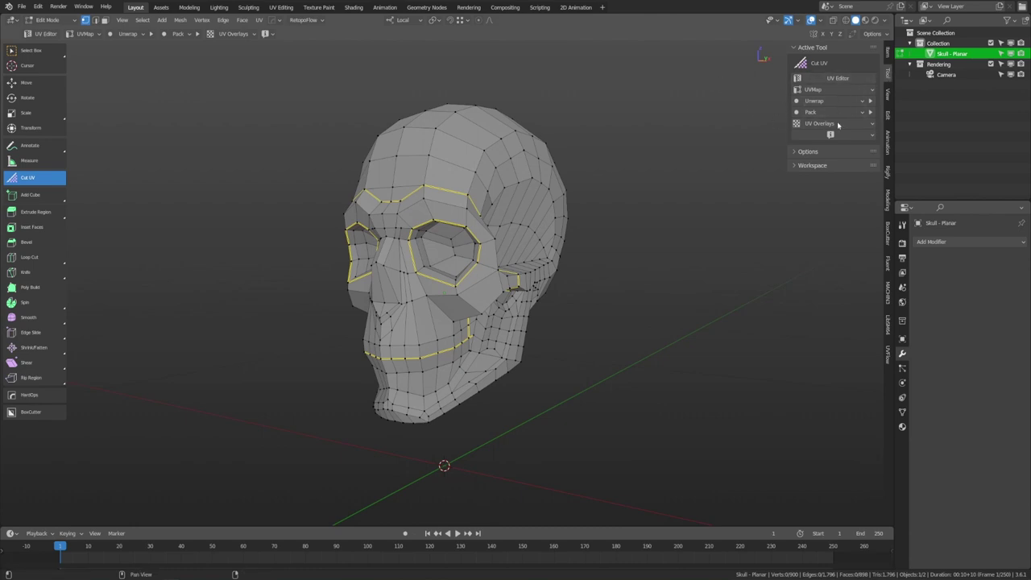
pyautogui.press('n')
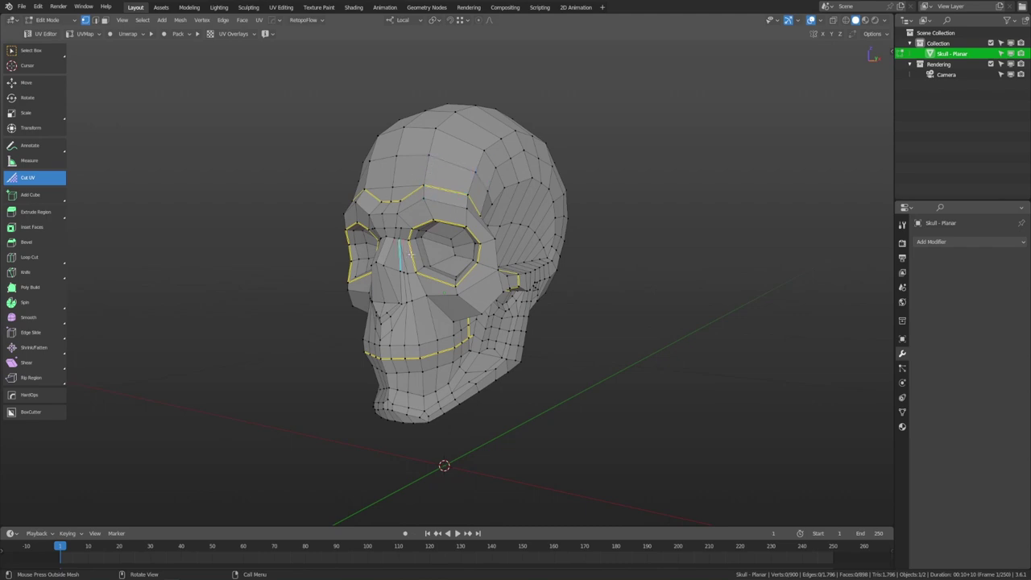
# Step: Switch to edge selection and mark a seam from the outer brow corner up along the temple to the back of the crown
pyautogui.moveTo(645, 265); pyautogui.dragTo(656, 293, button='middle')
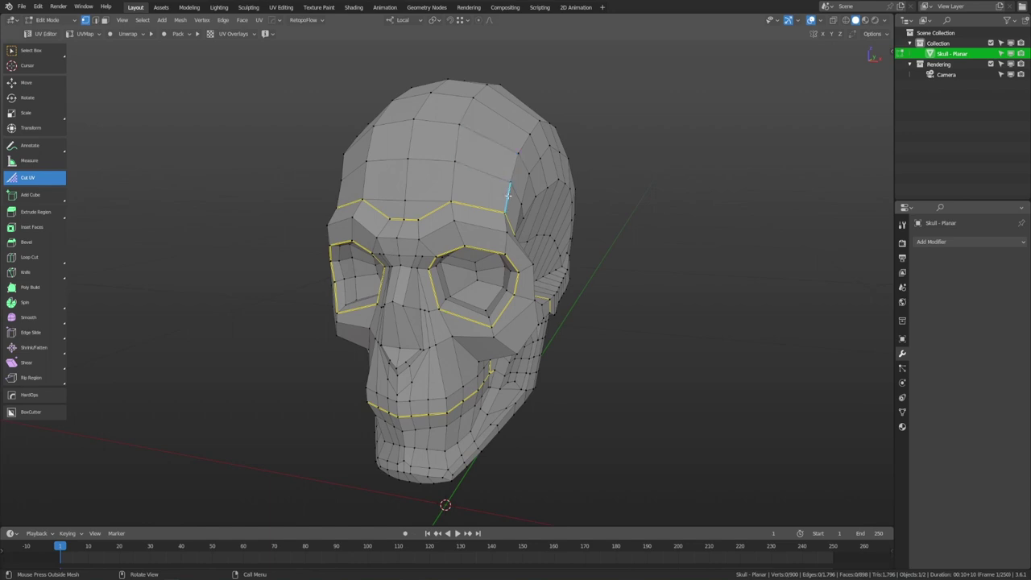
pyautogui.press('2')
pyautogui.moveTo(683, 261); pyautogui.dragTo(644, 264, button='middle')
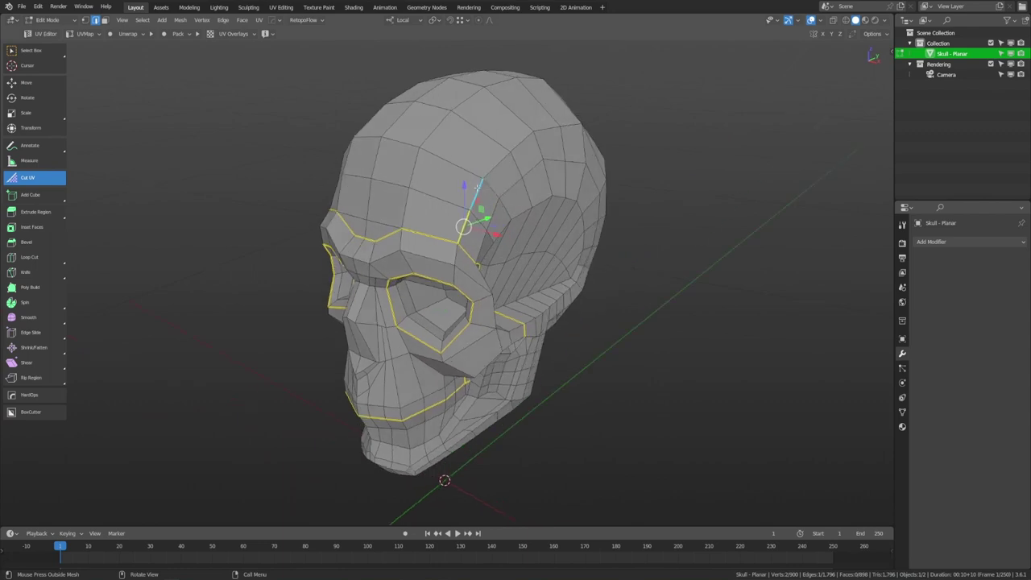
pyautogui.moveTo(477, 193)
pyautogui.mouseDown()
pyautogui.moveTo(513, 164)
pyautogui.moveTo(523, 138)
pyautogui.moveTo(546, 129)
pyautogui.mouseUp()
# Step: Hide the Move object gizmo and review the viewport overlay options
pyautogui.click(799, 21)
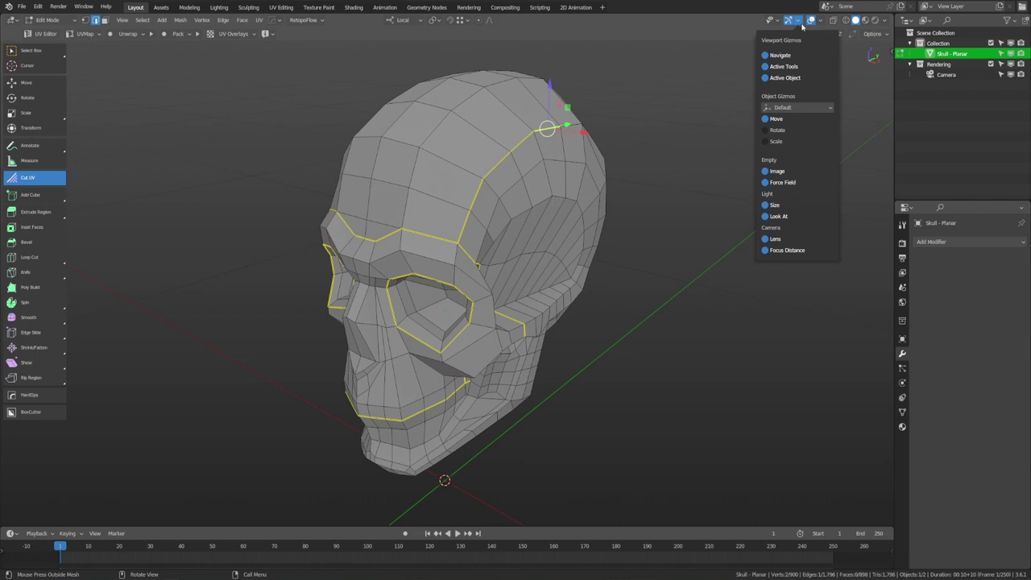
pyautogui.click(779, 119)
pyautogui.click(820, 20)
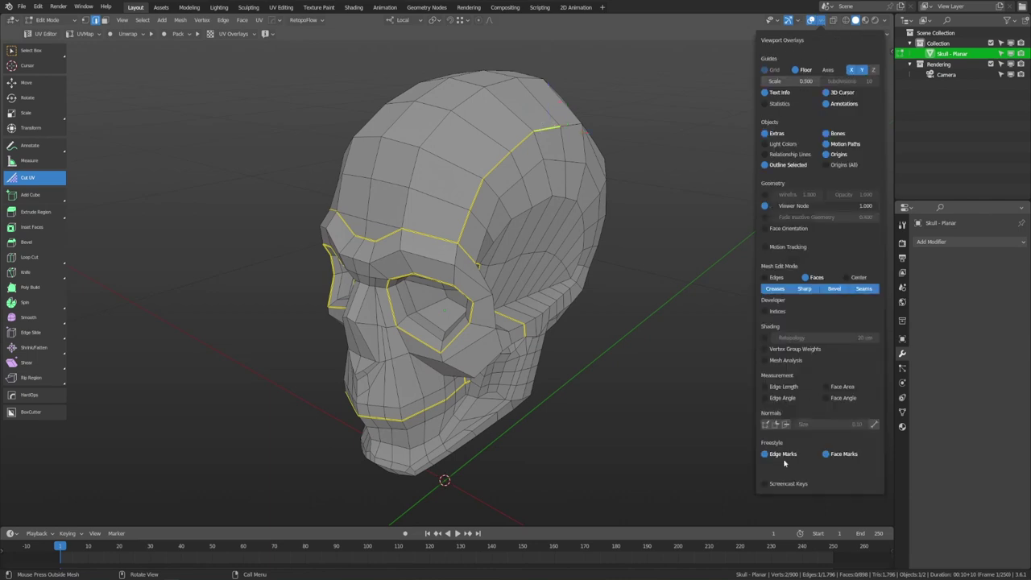
pyautogui.moveTo(679, 394); pyautogui.dragTo(674, 396, button='middle')
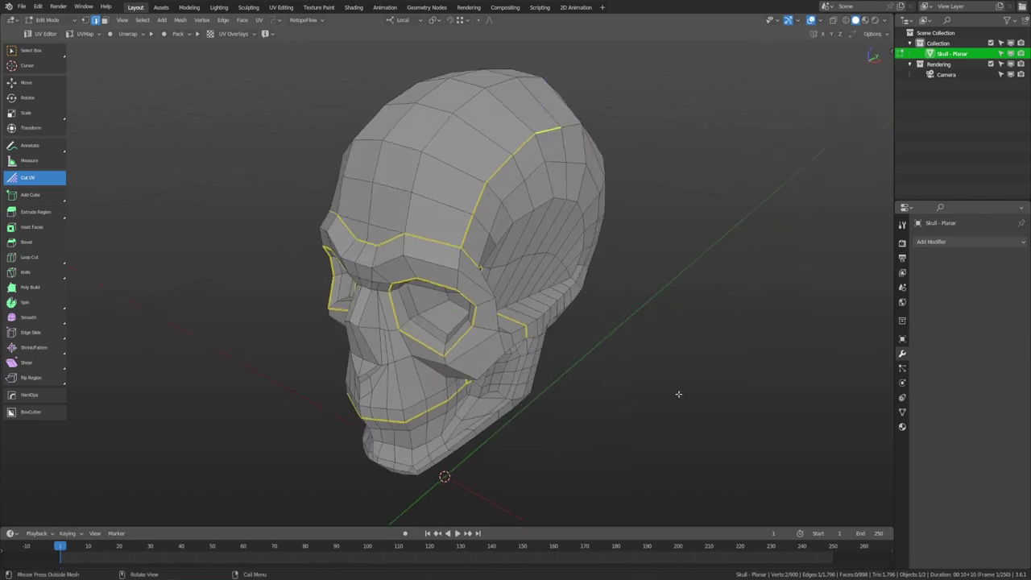
# Step: Extend the temple seam by one edge toward the back and erase the whole seam down to the brow line
pyautogui.click(571, 129)
pyautogui.moveTo(709, 172); pyautogui.dragTo(679, 179, button='middle')
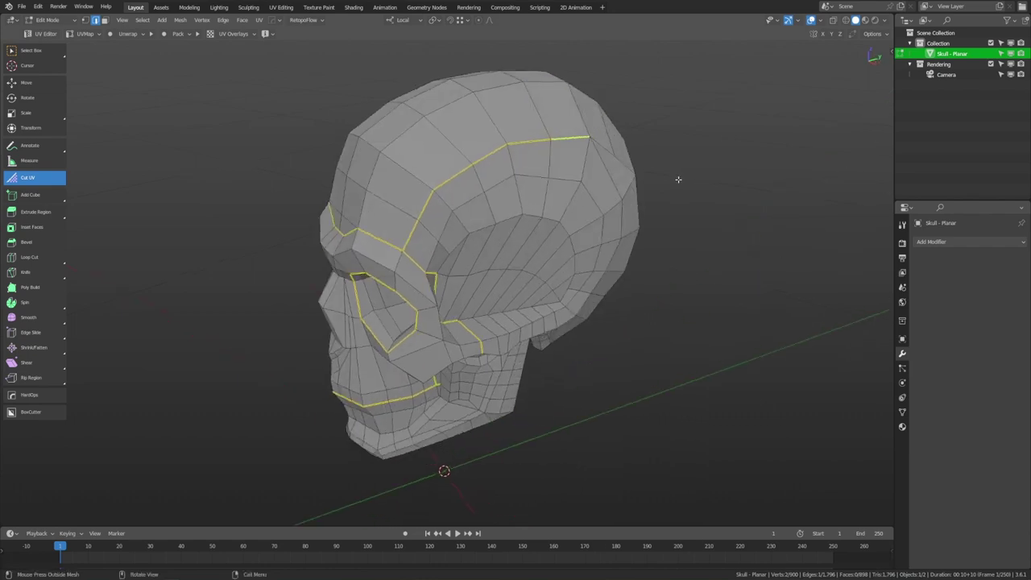
pyautogui.keyDown('alt'); pyautogui.click(564, 139); pyautogui.keyUp('alt')
pyautogui.keyDown('alt'); pyautogui.click(486, 158); pyautogui.keyUp('alt')
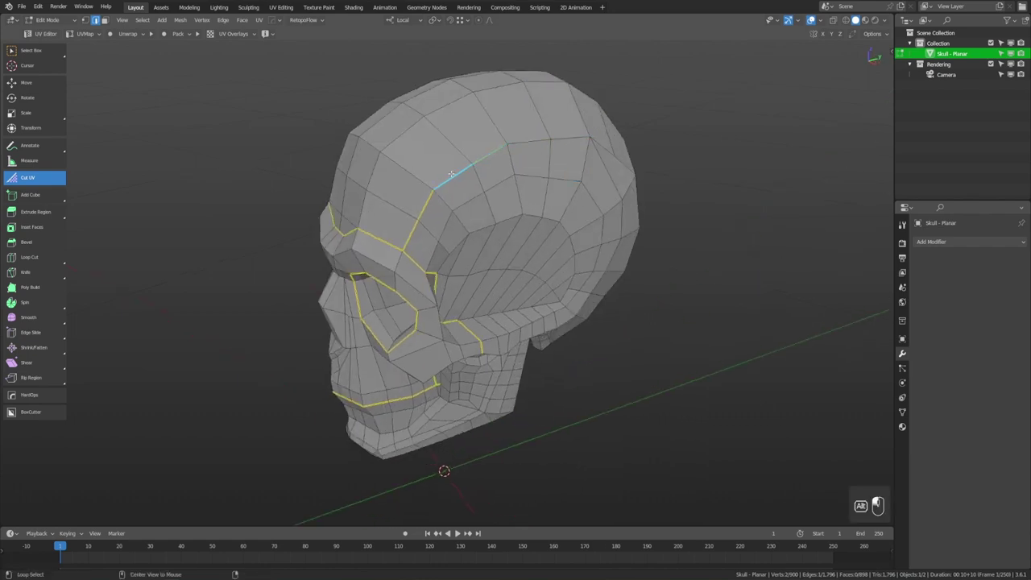
pyautogui.keyDown('alt'); pyautogui.click(419, 235); pyautogui.keyUp('alt')
# Step: Try to mark the selected edge above the brow corner with the Mark Seam command
pyautogui.moveTo(413, 234); pyautogui.dragTo(668, 246, button='middle')
pyautogui.rightClick(668, 247)
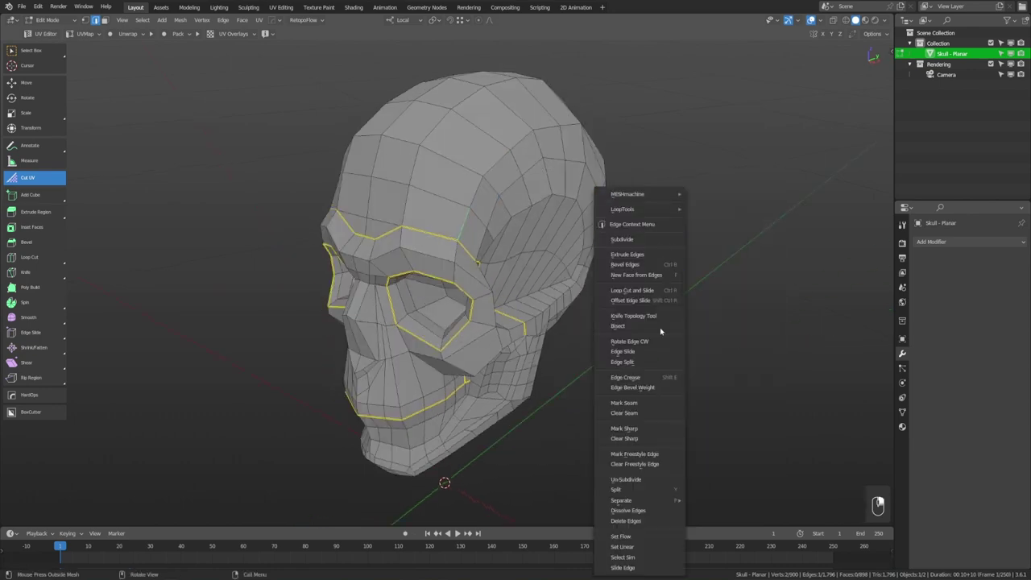
pyautogui.click(637, 403)
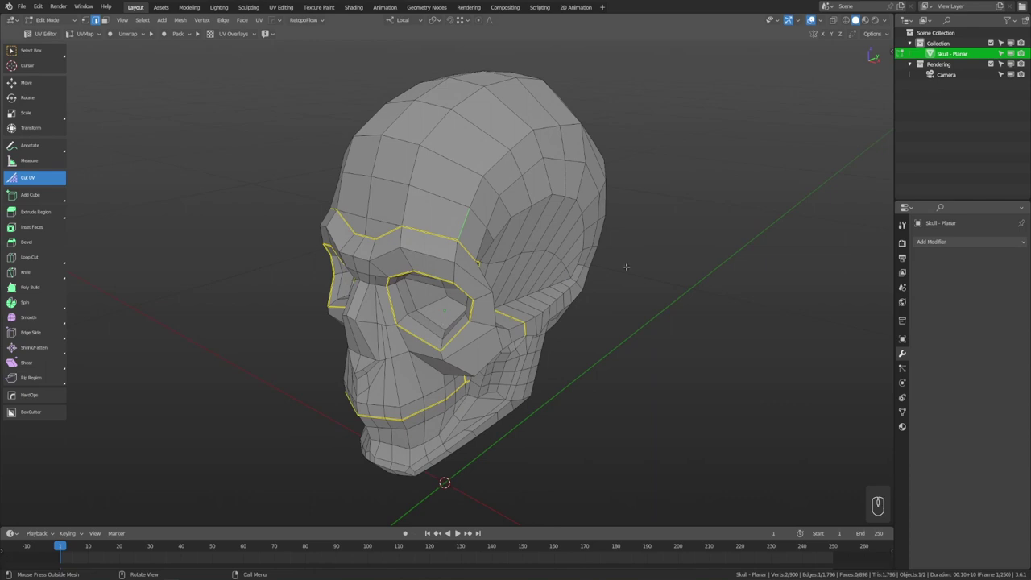
# Step: Mark a seam with Cut UV from the outer brow corner along the upper side of the skull to the back of the crown
pyautogui.moveTo(627, 268); pyautogui.dragTo(670, 286, button='middle')
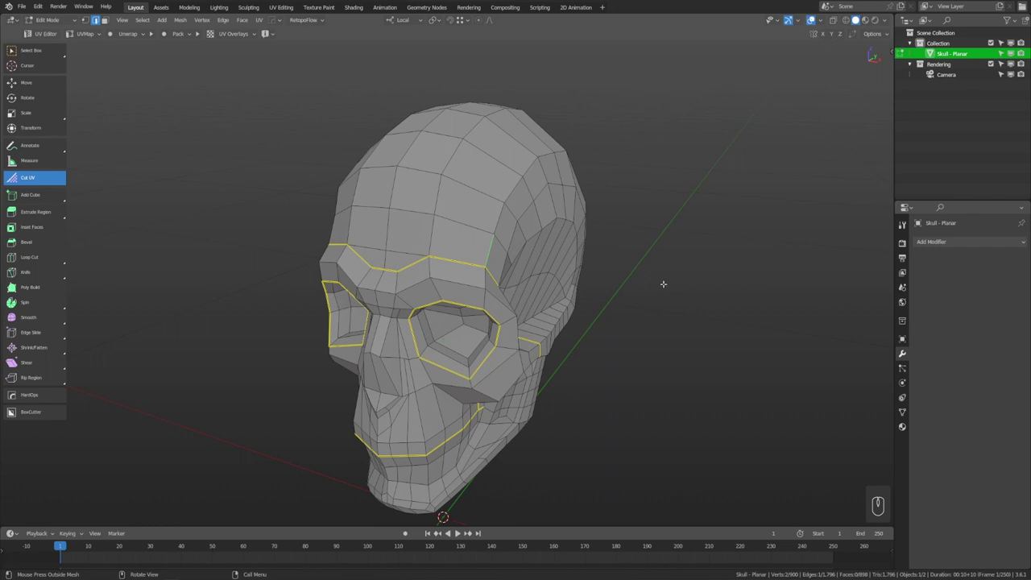
pyautogui.moveTo(663, 283); pyautogui.dragTo(410, 311, button='middle')
pyautogui.moveTo(393, 320); pyautogui.dragTo(412, 286)
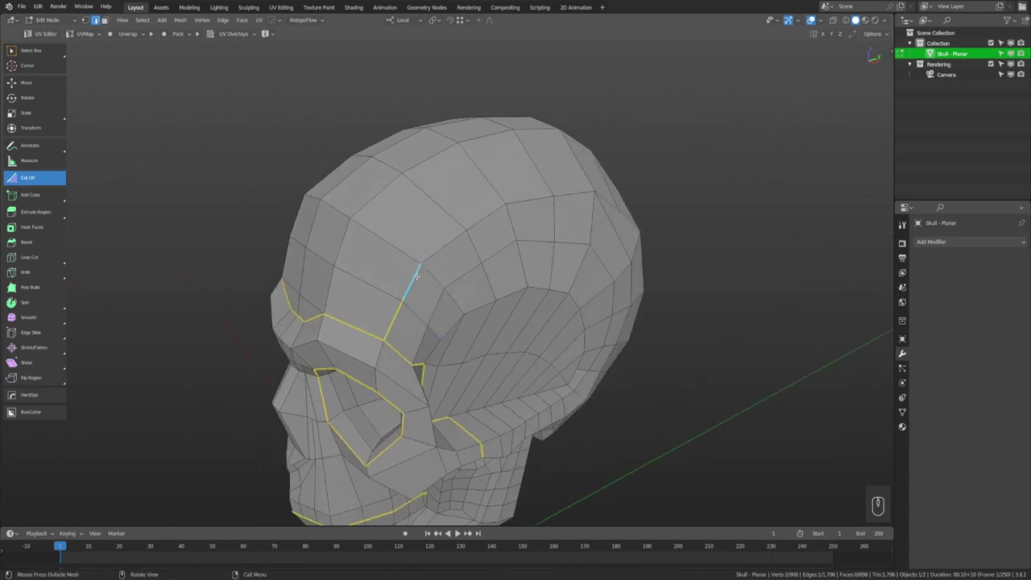
pyautogui.moveTo(415, 276)
pyautogui.mouseDown()
pyautogui.moveTo(457, 220)
pyautogui.moveTo(592, 193)
pyautogui.mouseUp()
pyautogui.moveTo(415, 348)
pyautogui.mouseDown()
pyautogui.moveTo(442, 292)
pyautogui.moveTo(515, 242)
pyautogui.moveTo(531, 290)
pyautogui.moveTo(571, 291)
pyautogui.moveTo(533, 316)
pyautogui.moveTo(508, 373)
pyautogui.moveTo(557, 371)
pyautogui.moveTo(560, 381)
pyautogui.moveTo(586, 342)
pyautogui.moveTo(570, 296)
pyautogui.moveTo(590, 254)
pyautogui.mouseUp()
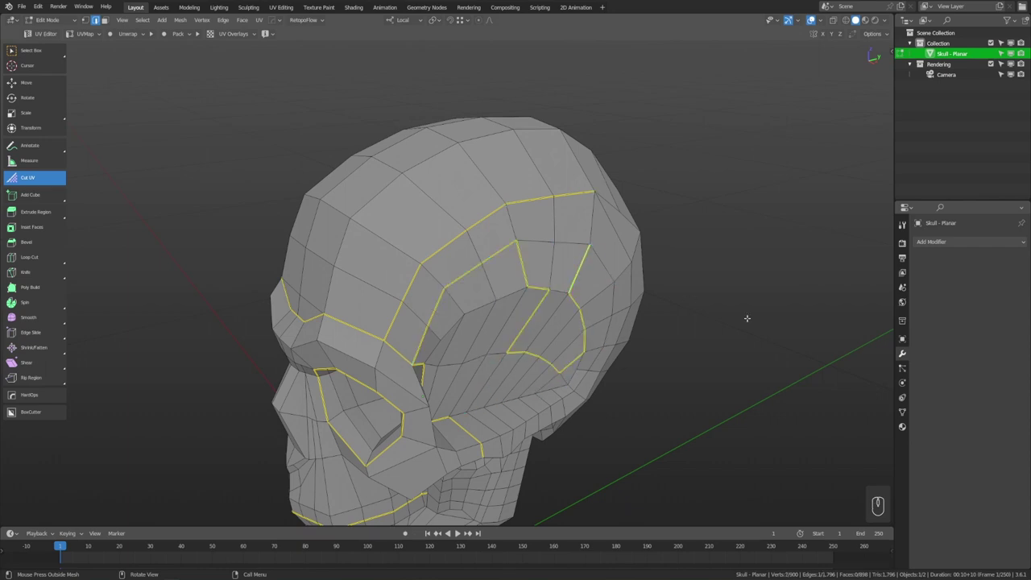
pyautogui.hotkey('ctrl', 'z')
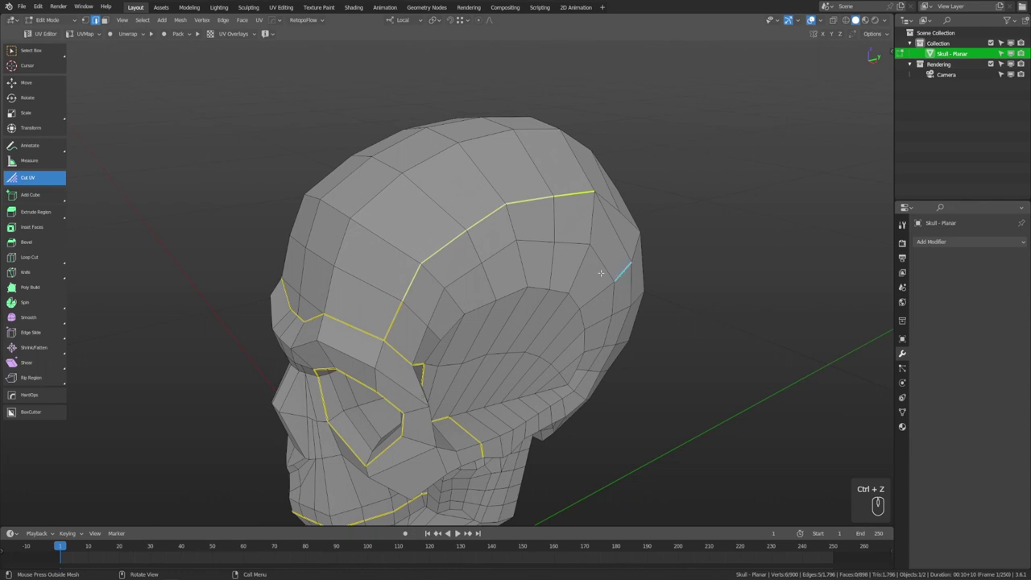
# Step: Mark a matching seam on the opposite side of the skull from the brow corner to the back of the crown
pyautogui.moveTo(531, 321); pyautogui.dragTo(571, 299, button='middle')
pyautogui.moveTo(544, 301)
pyautogui.mouseDown()
pyautogui.moveTo(471, 237)
pyautogui.moveTo(316, 195)
pyautogui.mouseUp()
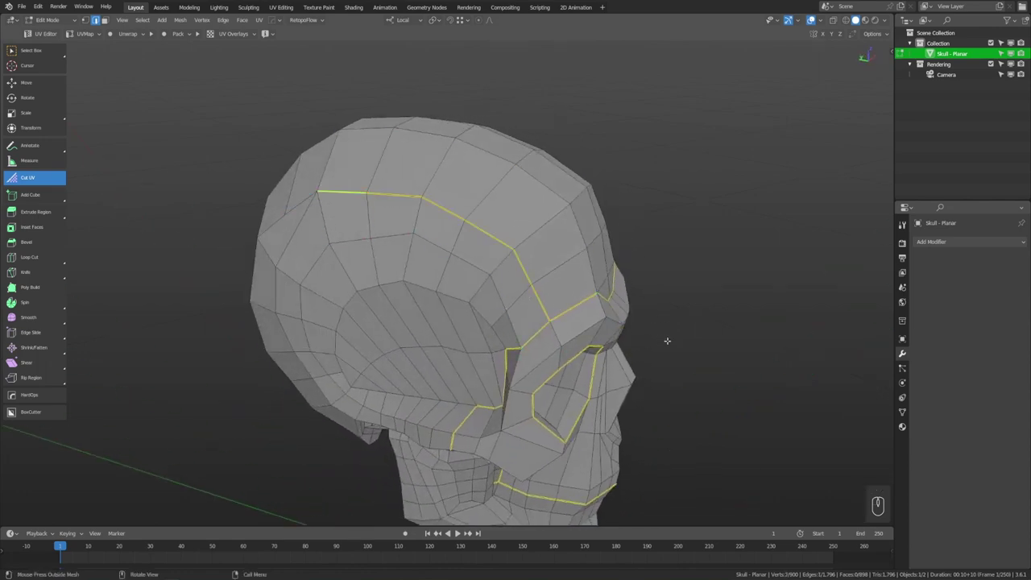
pyautogui.moveTo(667, 345); pyautogui.dragTo(675, 349, button='middle')
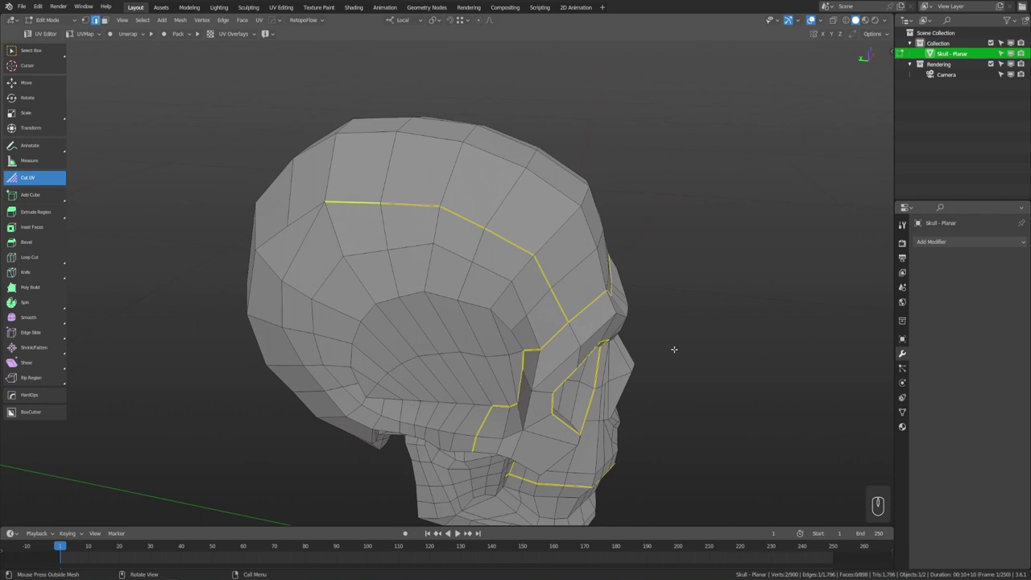
# Step: Erase the upper side seam on the opposite side of the skull and deselect everything
pyautogui.click(353, 204)
pyautogui.moveTo(339, 203)
pyautogui.keyDown('alt'); pyautogui.mouseDown()
pyautogui.moveTo(473, 207)
pyautogui.moveTo(535, 246)
pyautogui.moveTo(564, 277)
pyautogui.moveTo(567, 344)
pyautogui.mouseUp(); pyautogui.keyUp('alt')
pyautogui.hotkey('alt', 'a')
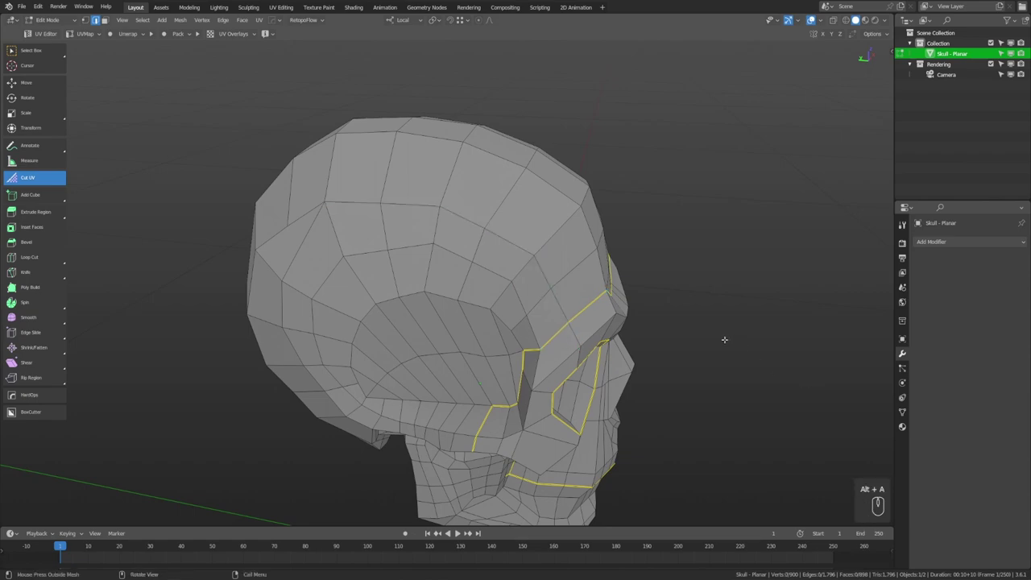
# Step: Mark the opposite upper side seam as a shortest path from the brow corner edge to the back of the crown
pyautogui.moveTo(725, 339)
pyautogui.mouseDown(button='middle')
pyautogui.moveTo(613, 342)
pyautogui.moveTo(725, 341)
pyautogui.mouseUp(button='middle')
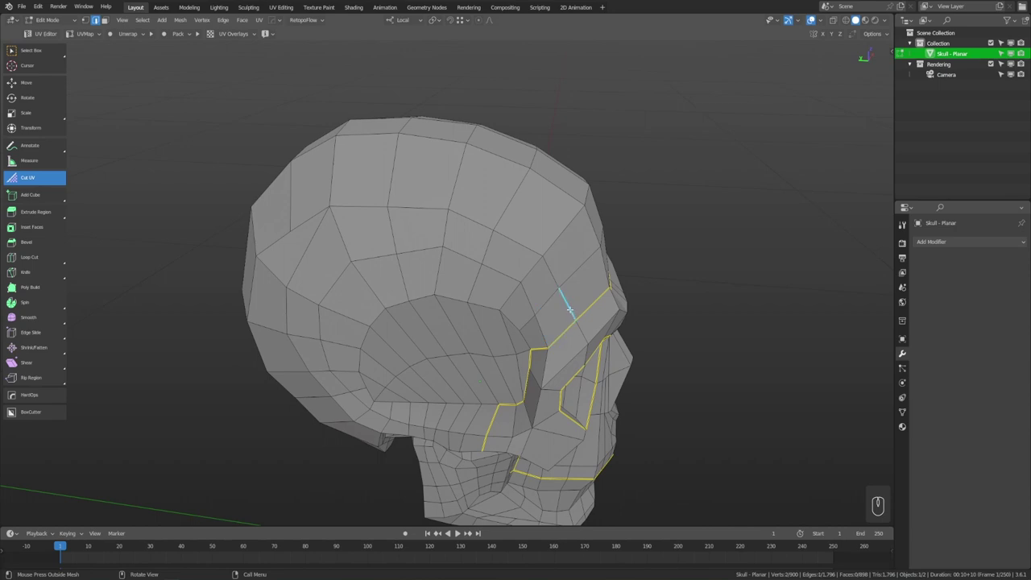
pyautogui.click(569, 309)
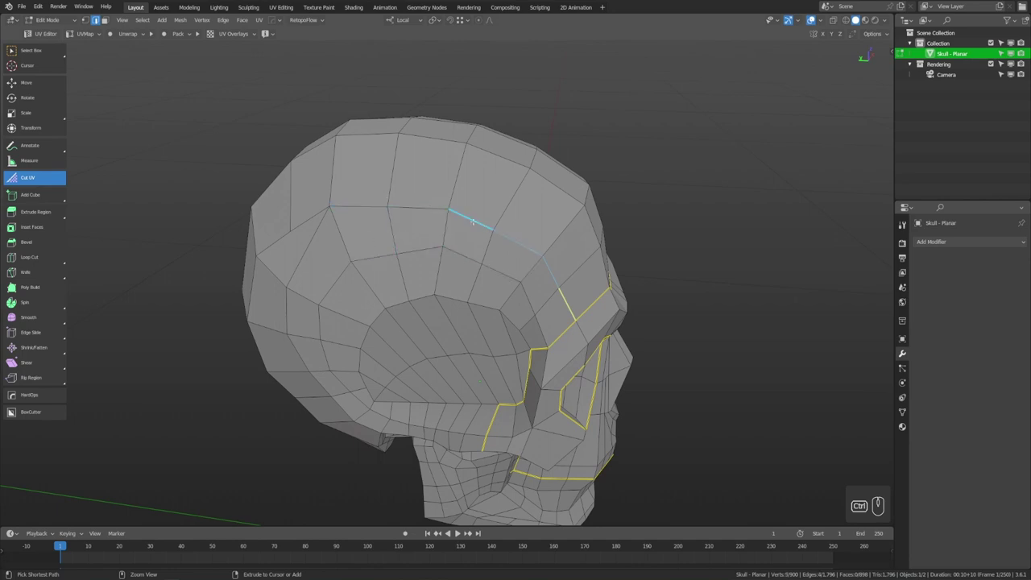
pyautogui.keyDown('ctrl'); pyautogui.click(368, 206); pyautogui.keyUp('ctrl')
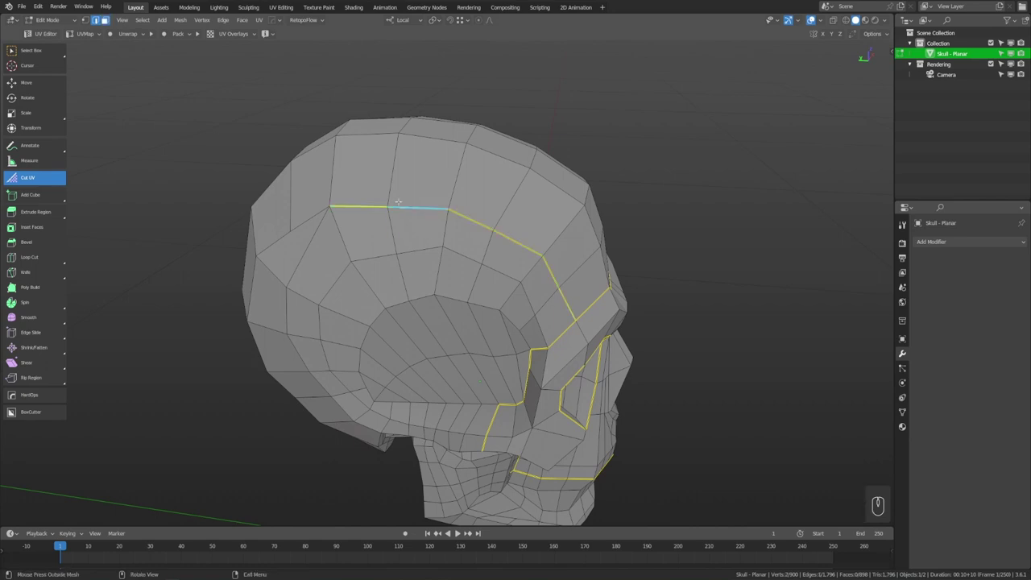
# Step: Try to link the two side seams across the back of the crown with a shortest-path seam
pyautogui.moveTo(368, 207); pyautogui.dragTo(363, 153, button='middle')
pyautogui.click(363, 152)
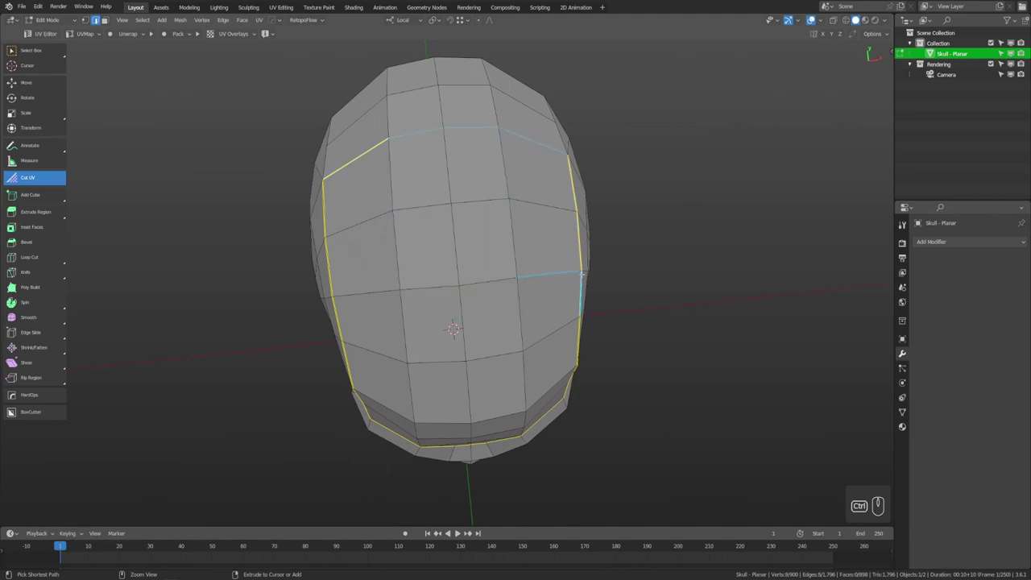
pyautogui.keyDown('ctrl'); pyautogui.click(568, 322); pyautogui.keyUp('ctrl')
pyautogui.moveTo(704, 392); pyautogui.dragTo(741, 368, button='middle')
pyautogui.hotkey('ctrl', 'z')
pyautogui.hotkey('ctrl', 'z')
pyautogui.hotkey('ctrl', 'z')
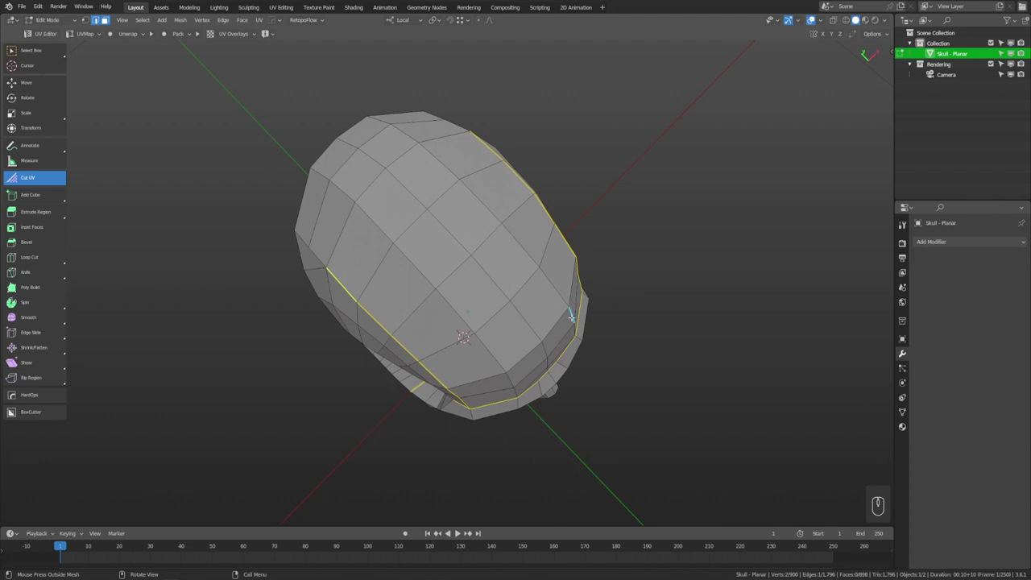
# Step: Mark a seam across the back of the crown joining the rear ends of the two side seams
pyautogui.click(373, 182)
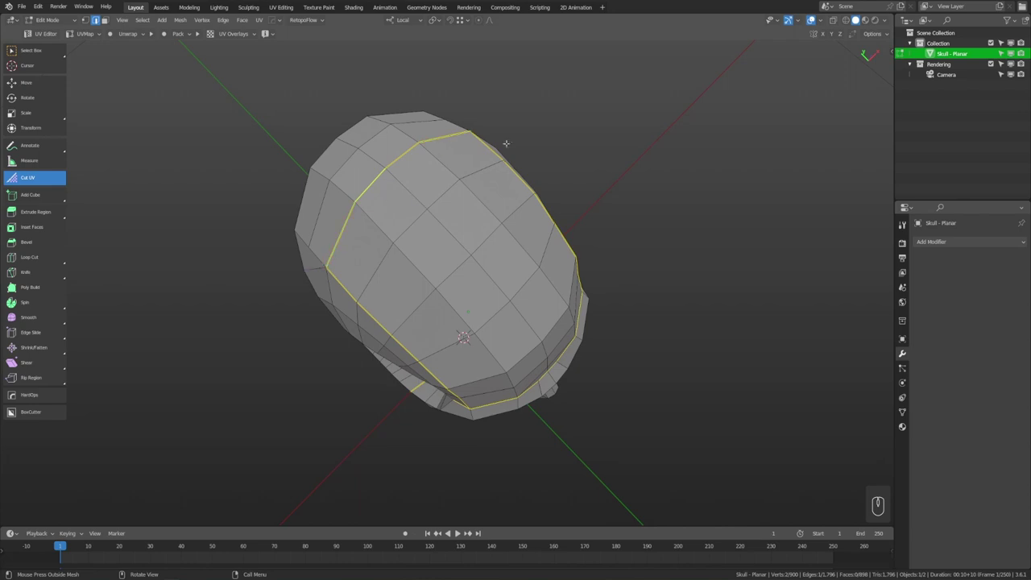
pyautogui.moveTo(484, 238); pyautogui.dragTo(572, 169, button='middle')
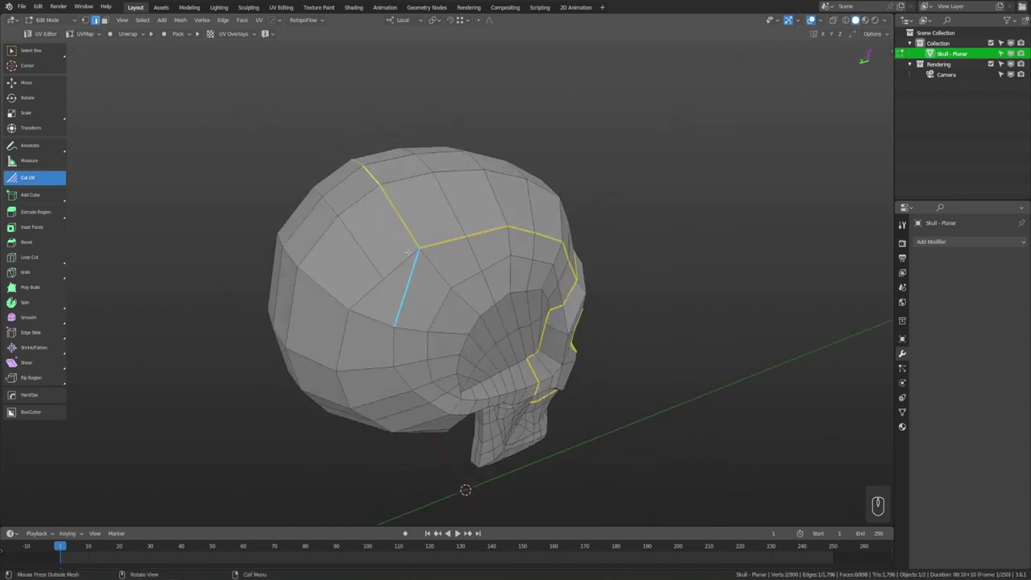
pyautogui.moveTo(403, 288); pyautogui.dragTo(603, 237, button='middle')
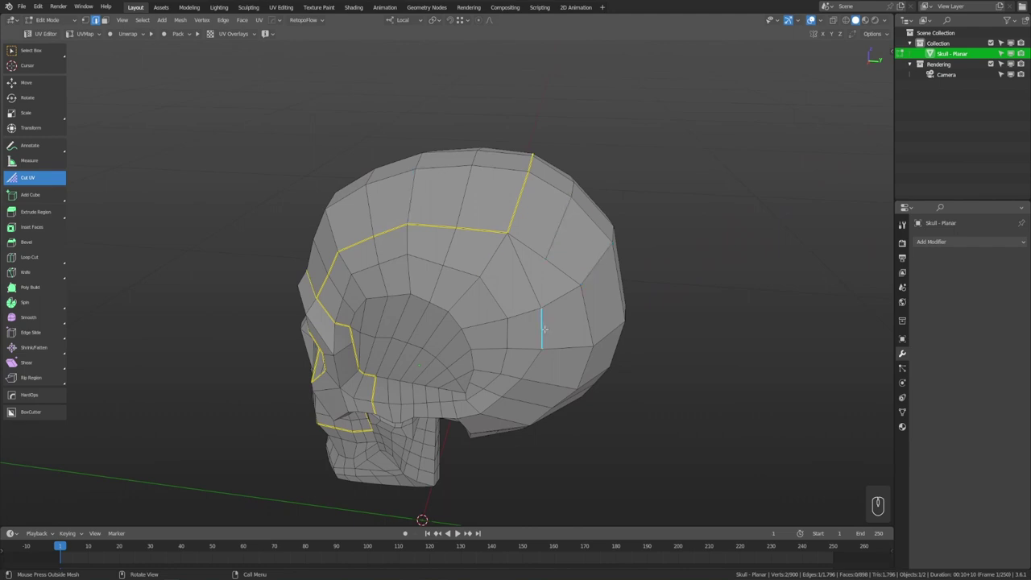
# Step: Mark a second seam across the middle of the crown, connecting the two side seams in front of the rear one
pyautogui.moveTo(544, 326); pyautogui.dragTo(352, 191, button='middle')
pyautogui.moveTo(643, 308); pyautogui.dragTo(453, 153, button='middle')
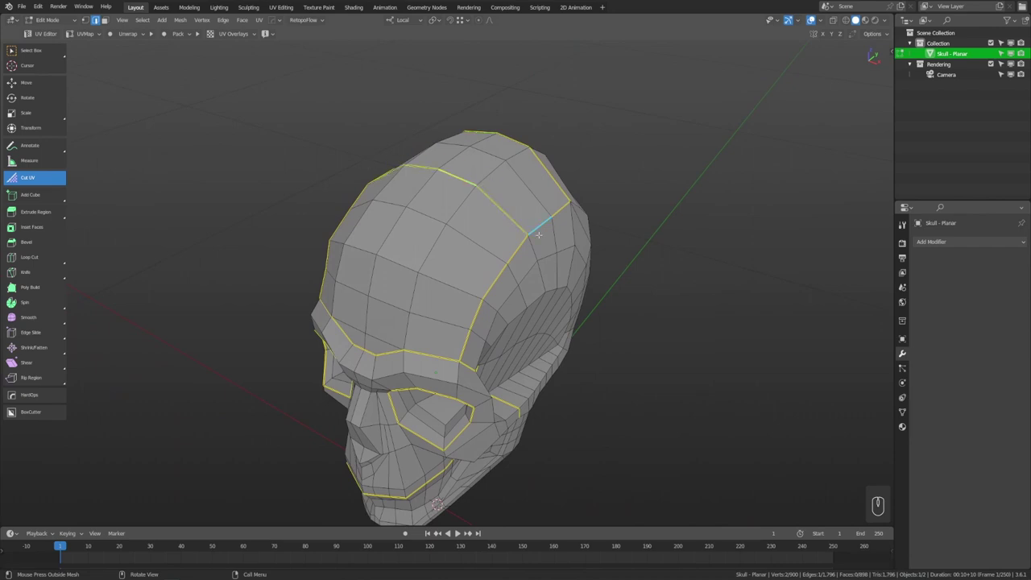
pyautogui.moveTo(538, 235); pyautogui.dragTo(583, 211, button='middle')
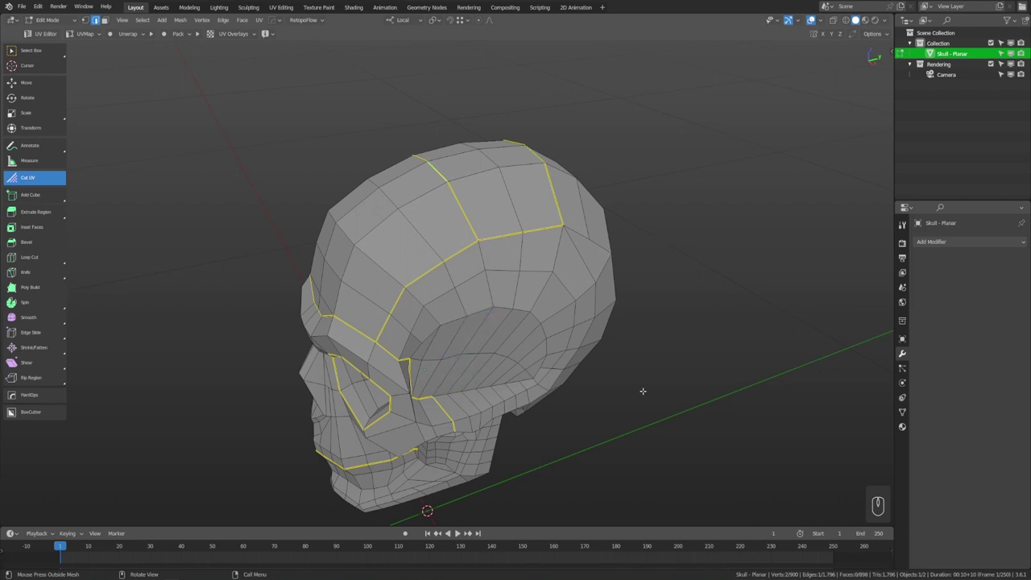
# Step: Mark a seam around the rim of the temple hollow, from behind the brow over and down to its rear lower corner
pyautogui.moveTo(643, 391); pyautogui.dragTo(656, 350, button='middle')
pyautogui.scroll(2, 656, 350)
pyautogui.moveTo(365, 330)
pyautogui.mouseDown()
pyautogui.moveTo(402, 296)
pyautogui.moveTo(486, 290)
pyautogui.moveTo(529, 309)
pyautogui.moveTo(541, 347)
pyautogui.moveTo(527, 390)
pyautogui.mouseUp()
pyautogui.moveTo(522, 397); pyautogui.dragTo(524, 398)
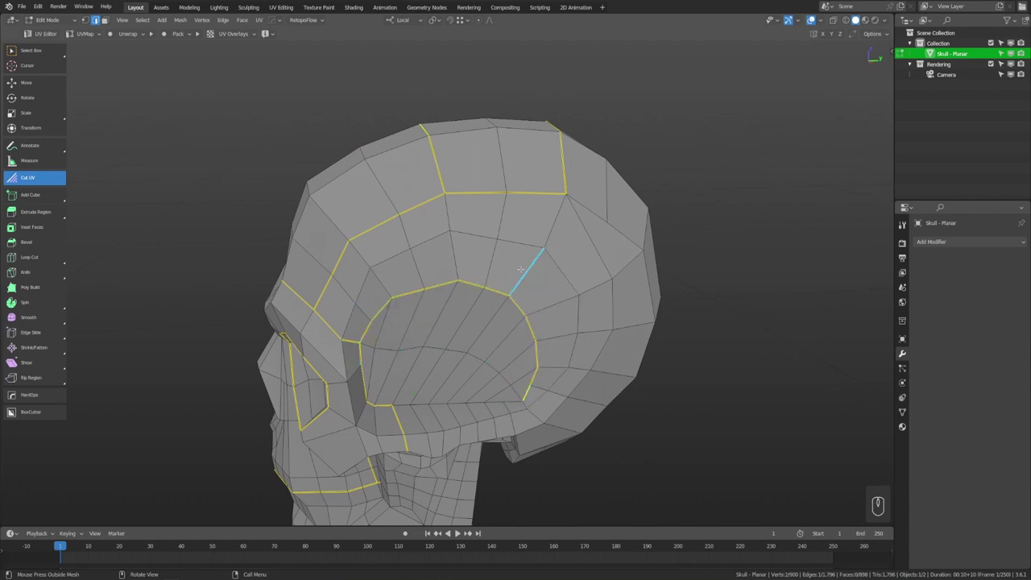
pyautogui.moveTo(798, 358); pyautogui.dragTo(778, 360, button='middle')
pyautogui.moveTo(301, 339); pyautogui.dragTo(460, 360, button='middle')
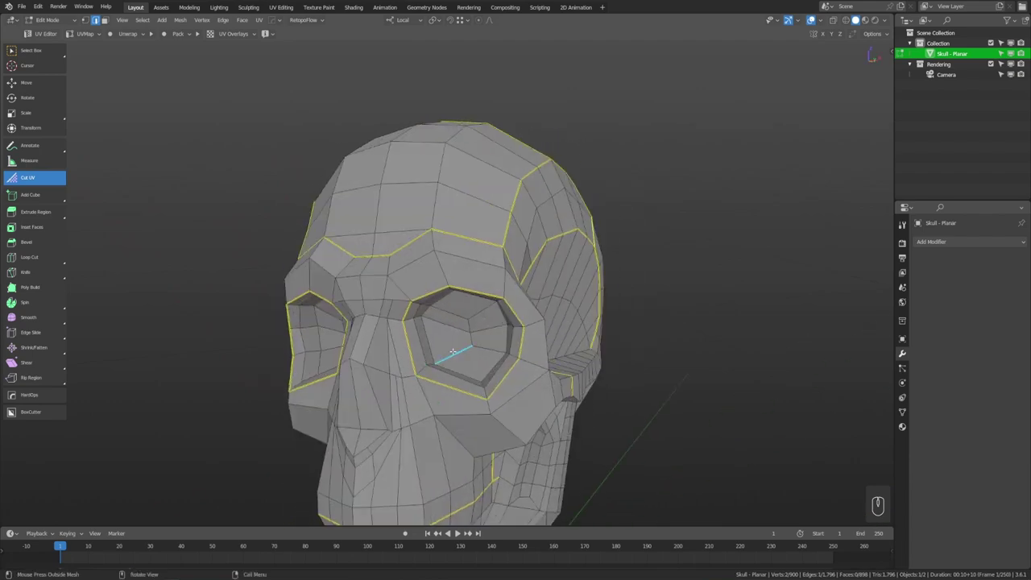
pyautogui.moveTo(528, 365); pyautogui.dragTo(474, 346, button='middle')
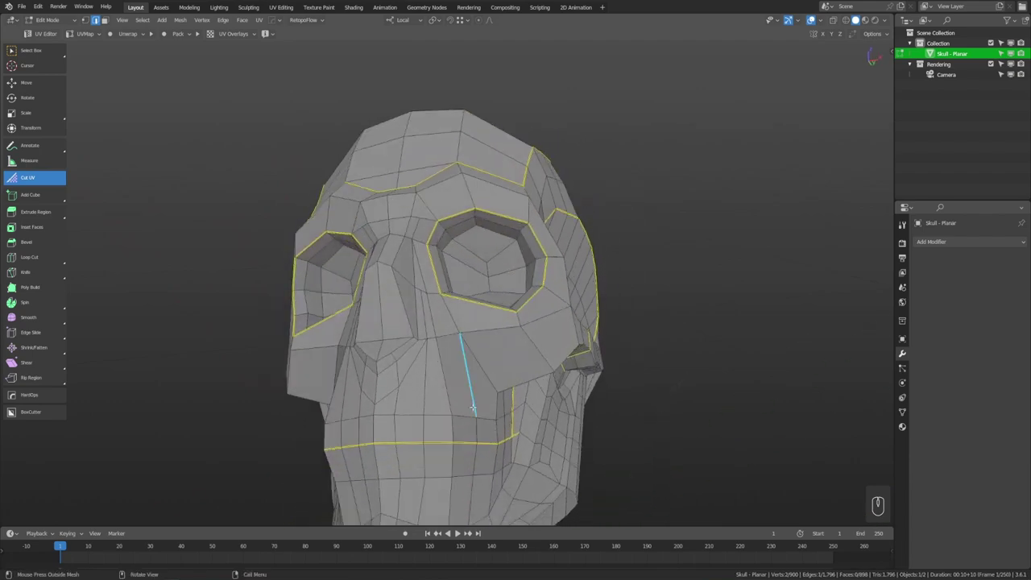
pyautogui.click(437, 416)
pyautogui.moveTo(611, 424); pyautogui.dragTo(588, 425, button='middle')
pyautogui.hotkey('ctrl', 'z')
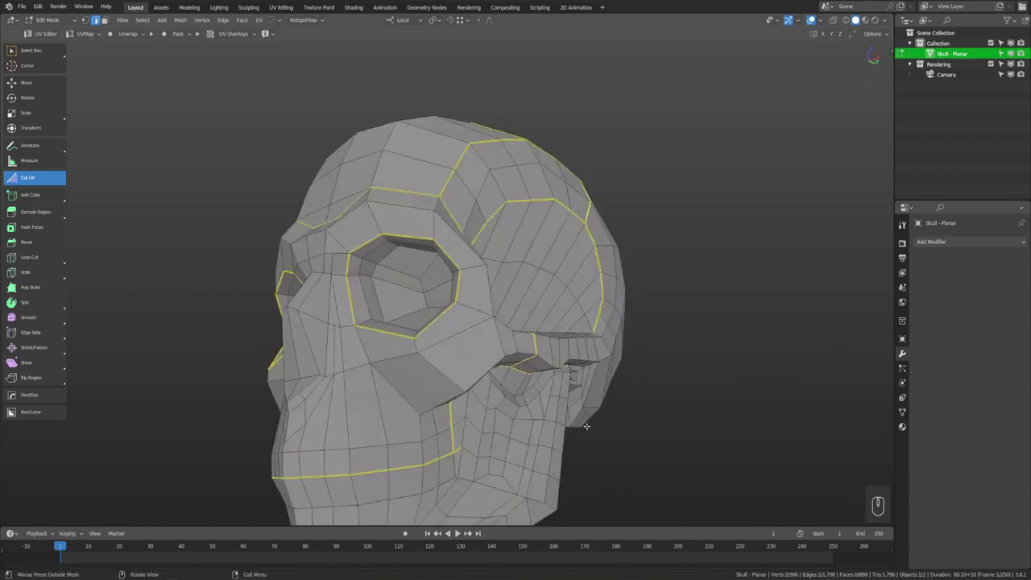
# Step: Switch to face selection and select the whole crown and forehead island enclosed by seams
pyautogui.moveTo(543, 335); pyautogui.dragTo(552, 361, button='middle')
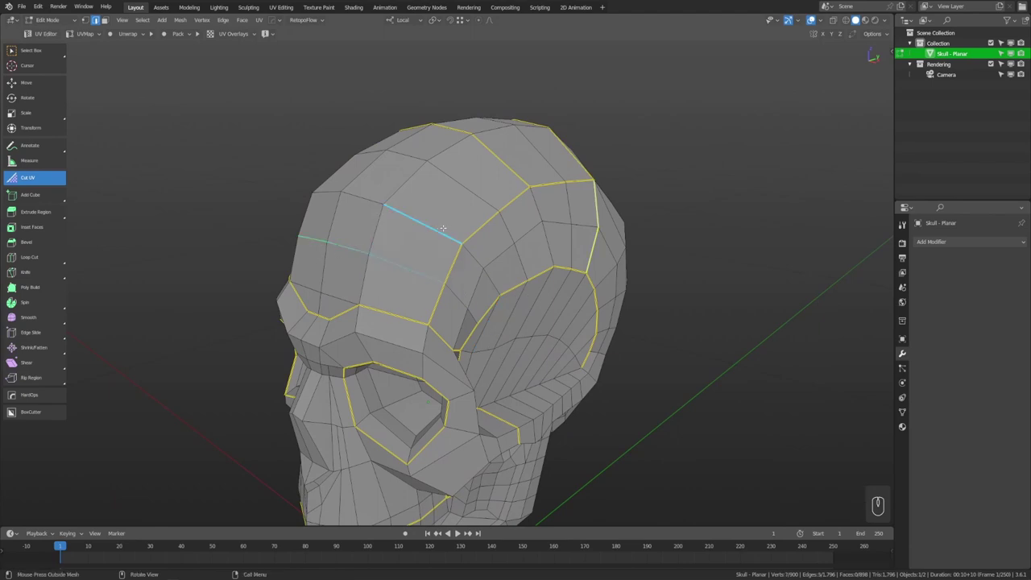
pyautogui.moveTo(447, 234); pyautogui.dragTo(526, 263, button='middle')
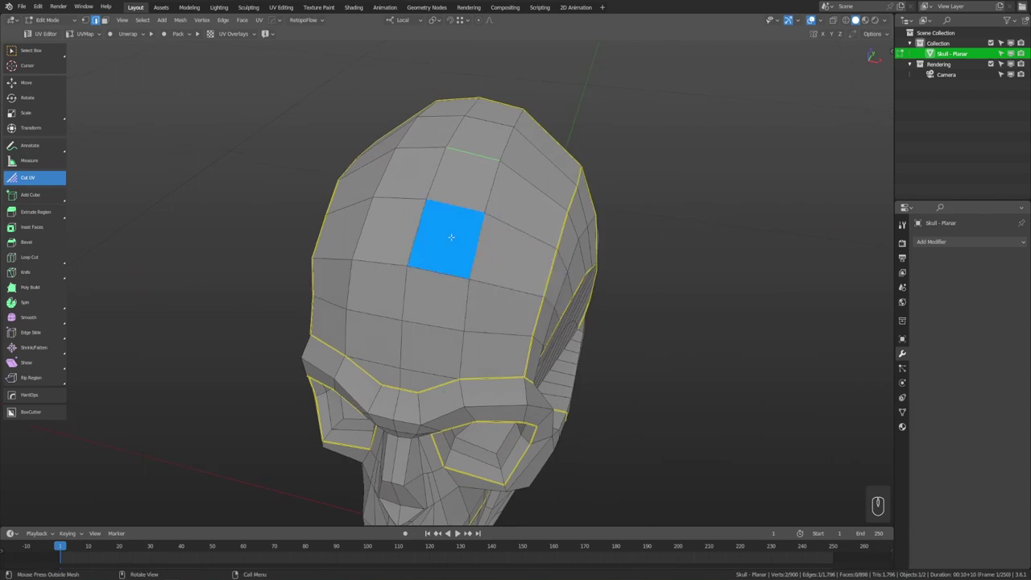
pyautogui.press('3')
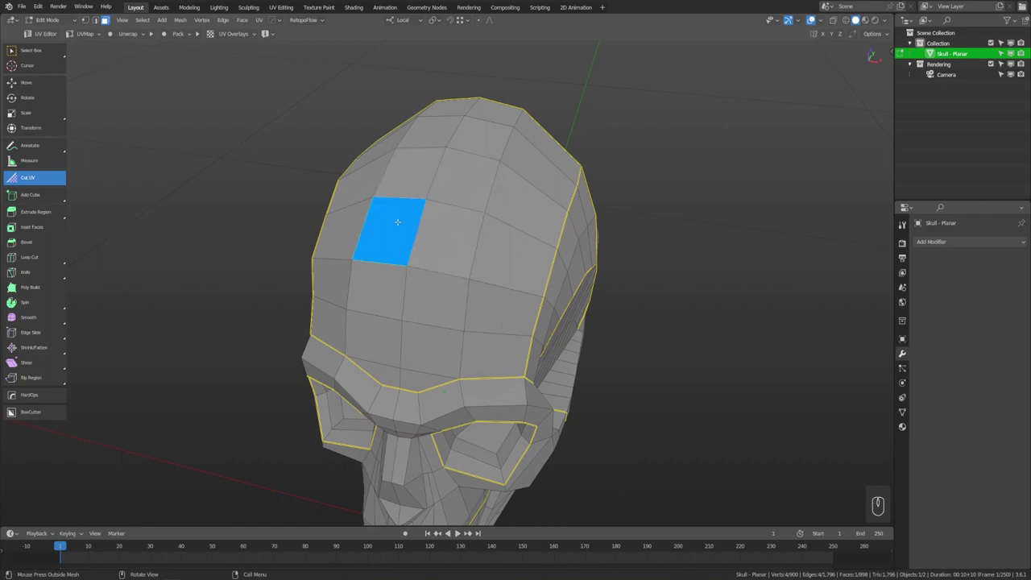
pyautogui.moveTo(651, 285); pyautogui.dragTo(616, 331, button='middle')
pyautogui.click(474, 182)
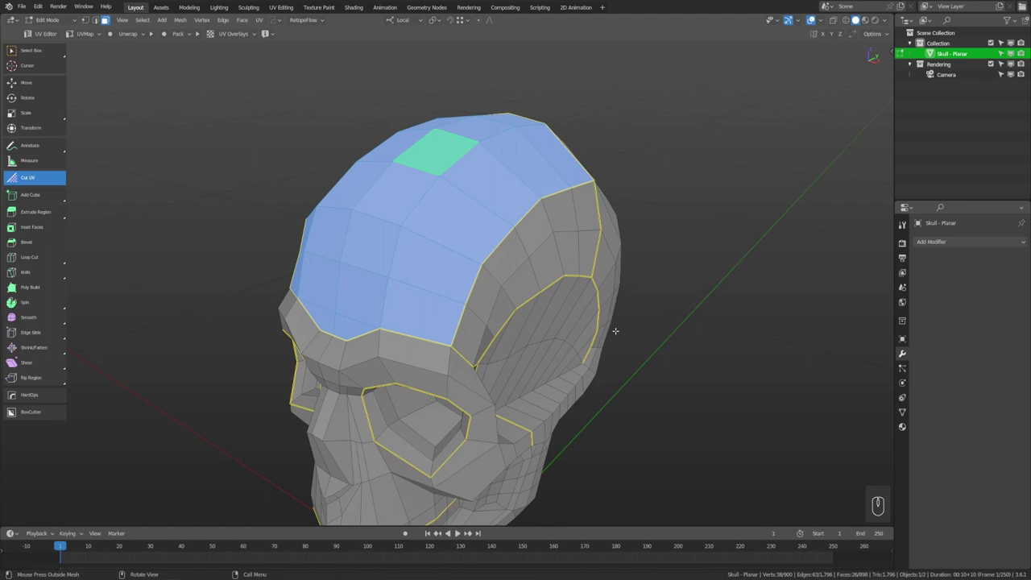
pyautogui.moveTo(548, 336); pyautogui.dragTo(588, 320, button='middle')
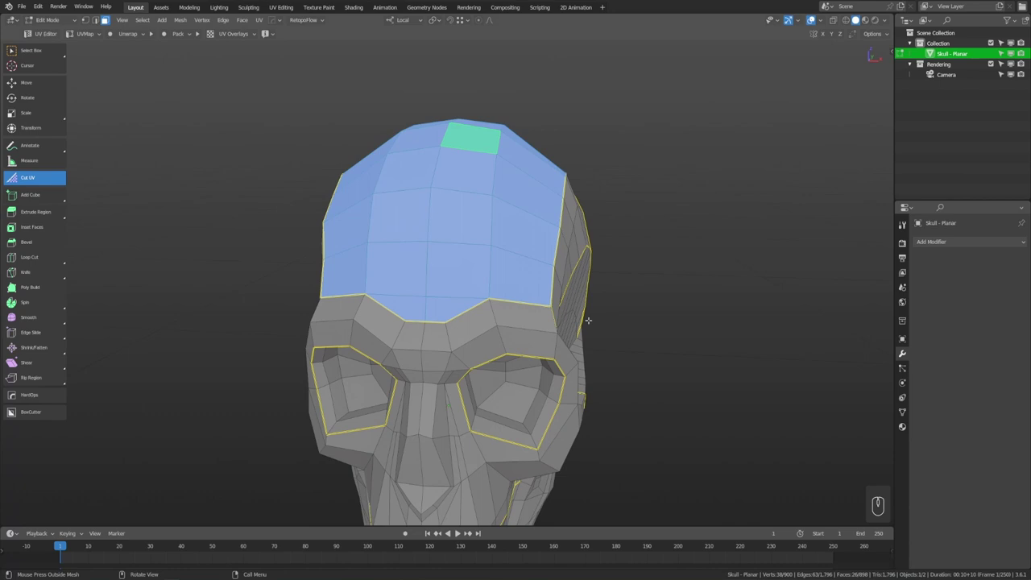
pyautogui.moveTo(520, 316); pyautogui.dragTo(504, 253, button='middle')
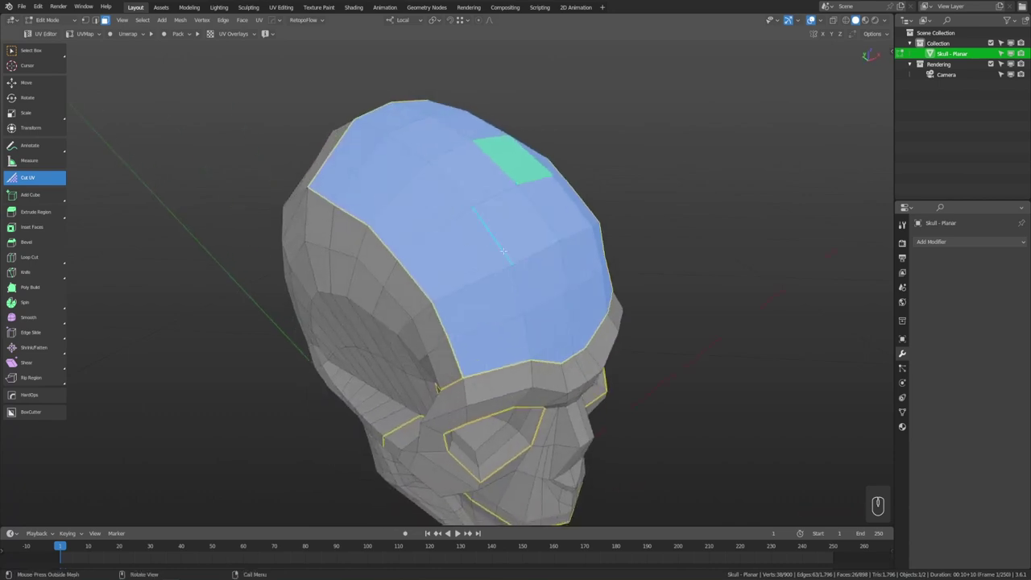
# Step: Hide the selected crown island, and select and hide both eye-socket islands as well
pyautogui.press('h')
pyautogui.moveTo(451, 277); pyautogui.dragTo(494, 199, button='middle')
pyautogui.hotkey('ctrl', 'l')
pyautogui.keyDown('shift'); pyautogui.click(532, 345); pyautogui.keyUp('shift')
pyautogui.hotkey('ctrl', 'l')
pyautogui.press('h')
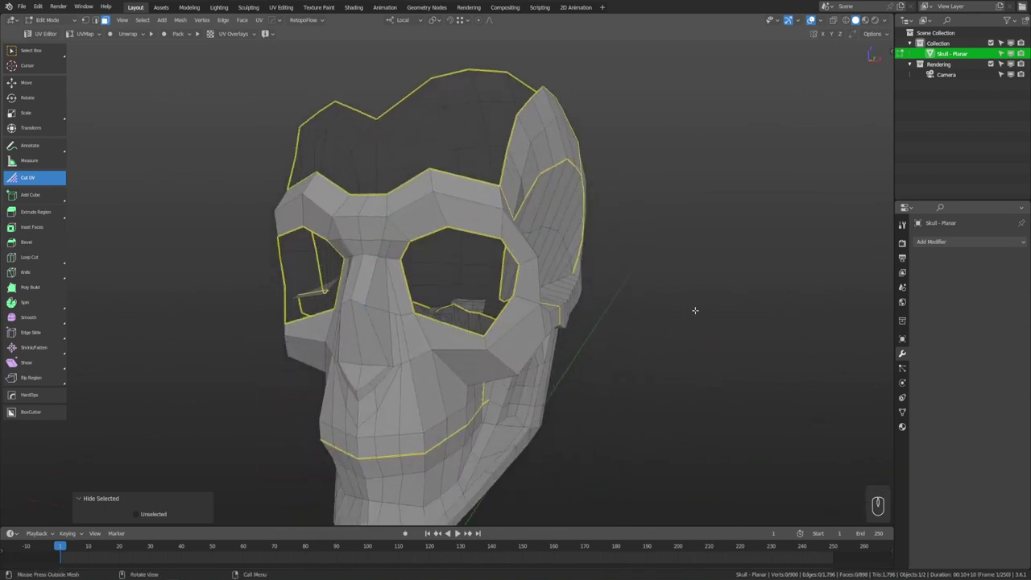
# Step: Reveal all hidden faces and clear the selection, reselecting the crown island once before deselecting everything
pyautogui.hotkey('alt', 'h')
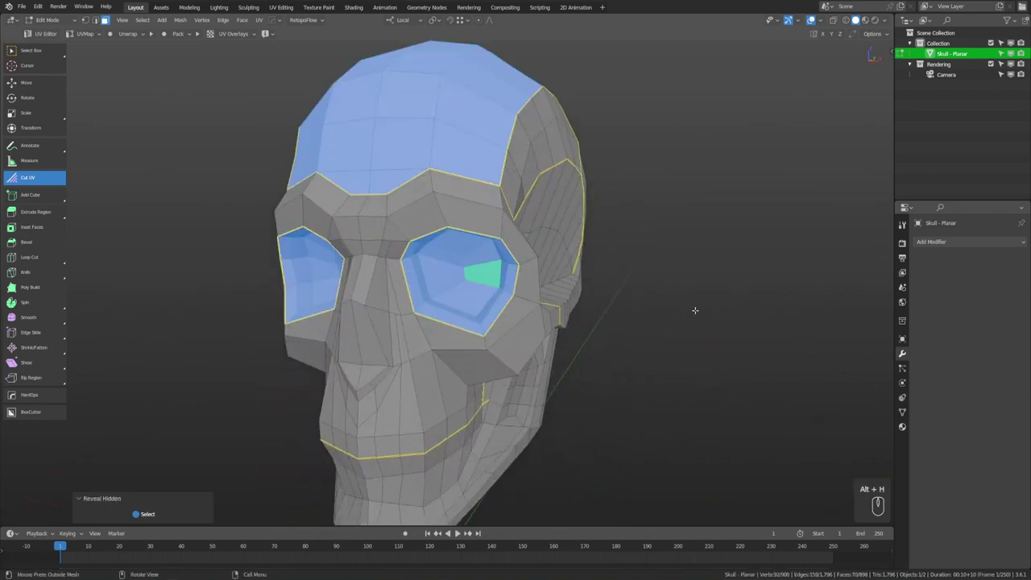
pyautogui.hotkey('alt', 'a')
pyautogui.moveTo(550, 286); pyautogui.dragTo(607, 225, button='middle')
pyautogui.doubleClick(435, 202)
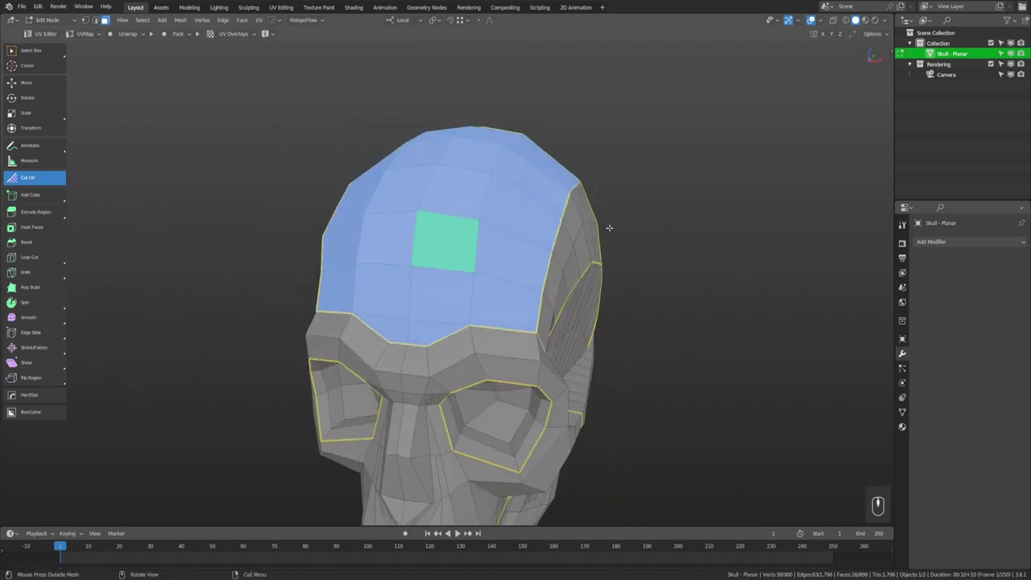
pyautogui.hotkey('alt', 'a')
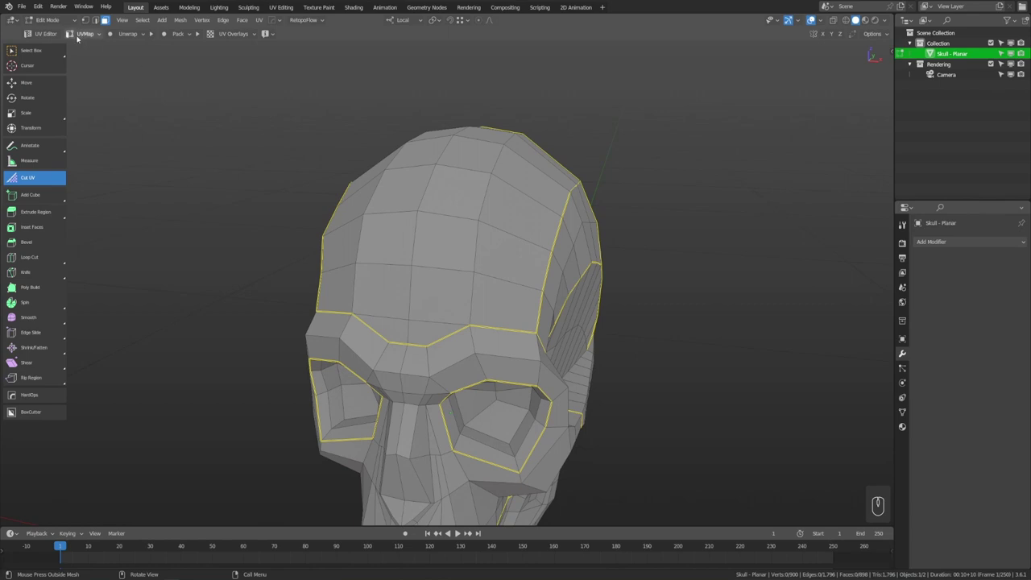
# Step: Open the UV Editor beside the viewport and narrow the tool shelf to a single icon column
pyautogui.click(55, 36)
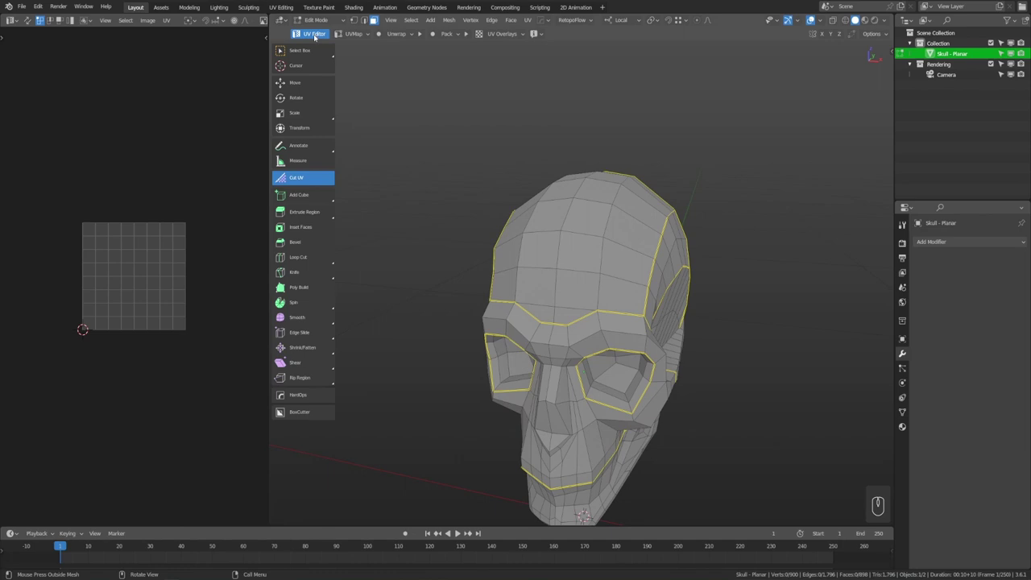
pyautogui.moveTo(270, 16); pyautogui.dragTo(219, 68)
pyautogui.moveTo(337, 87); pyautogui.dragTo(285, 87)
# Step: Select all faces of the skull and inspect its existing layout in the UV Editor
pyautogui.moveTo(456, 257); pyautogui.dragTo(702, 277, button='middle')
pyautogui.press('a')
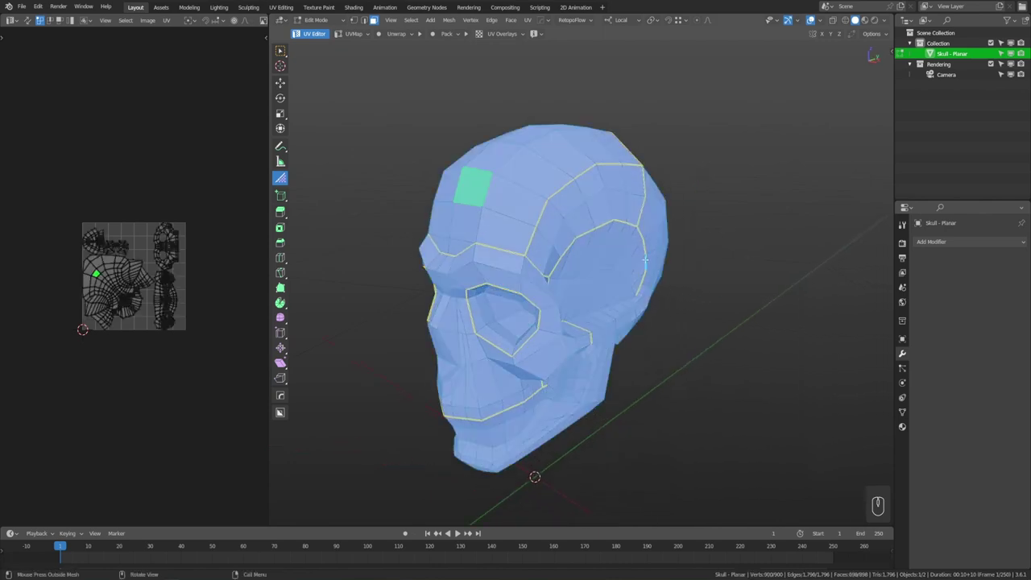
pyautogui.scroll(3, 195, 335)
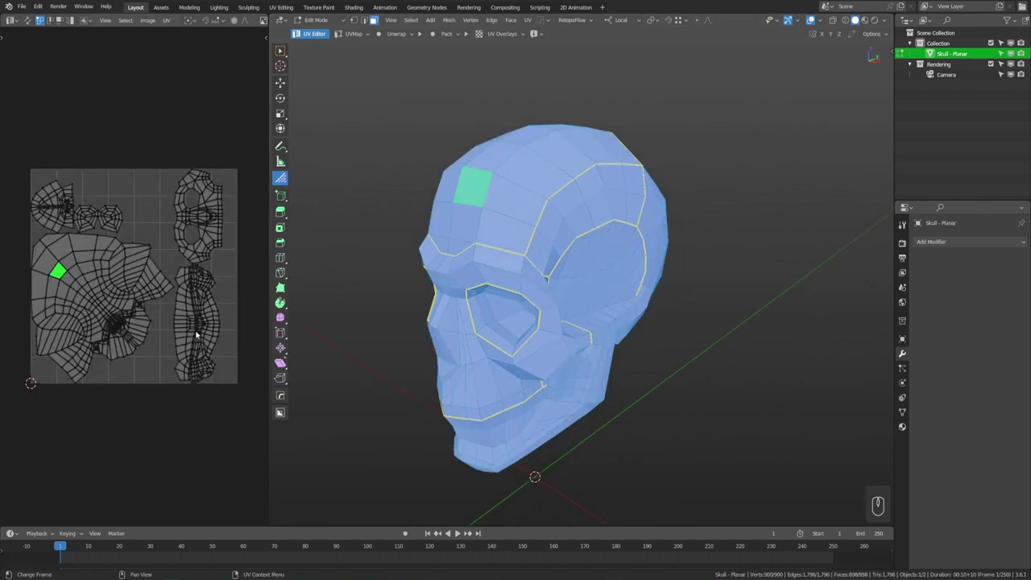
pyautogui.scroll(1, 196, 334)
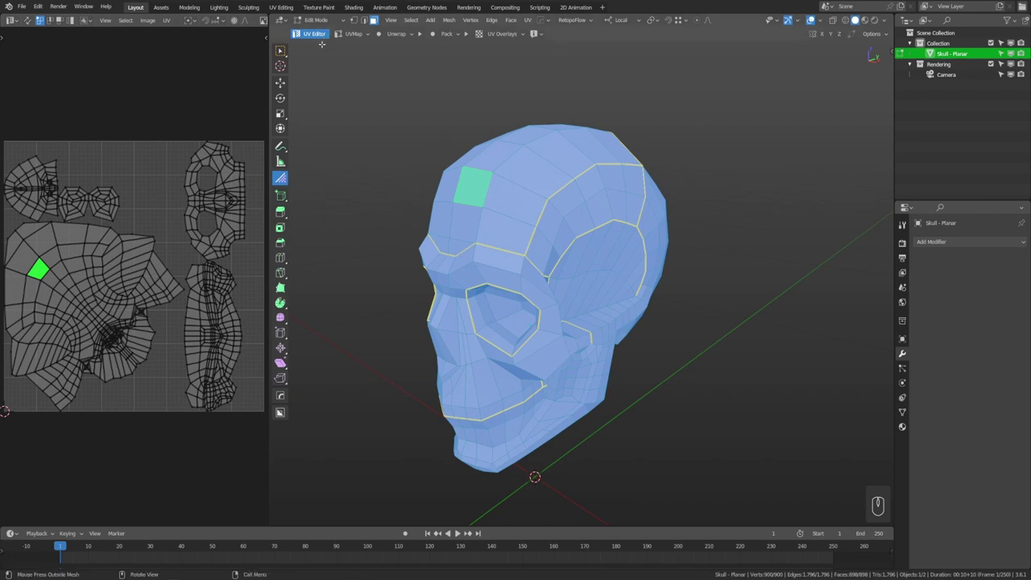
# Step: Show the mesh's UV Maps list in the object data properties and look over the add-on's UV map options
pyautogui.click(362, 35)
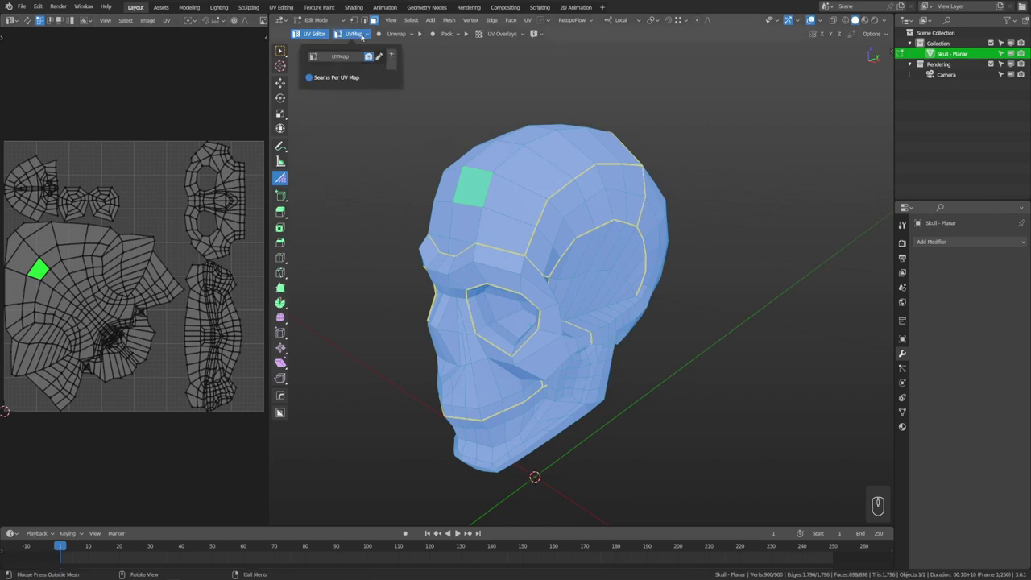
pyautogui.click(902, 412)
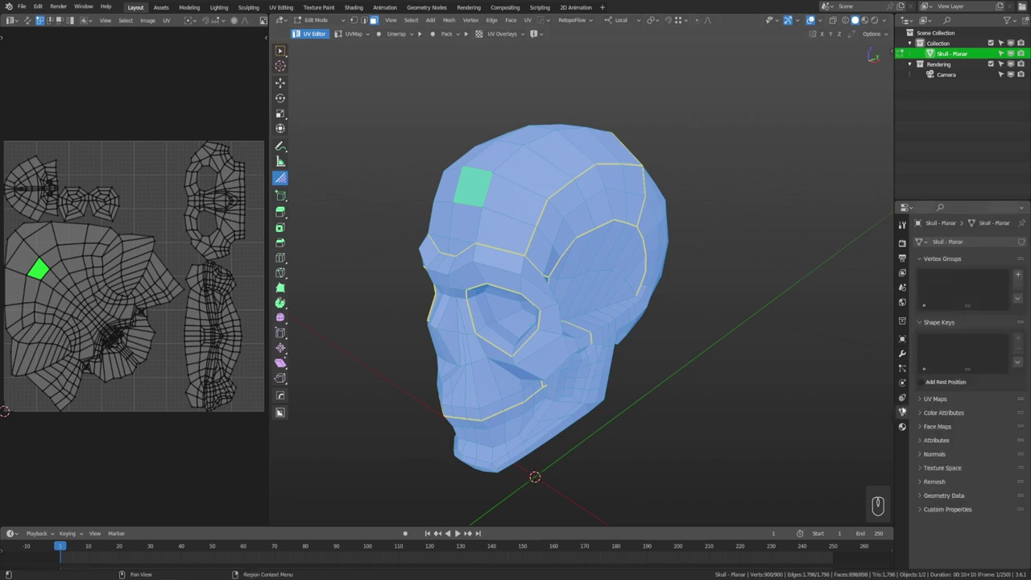
pyautogui.click(951, 396)
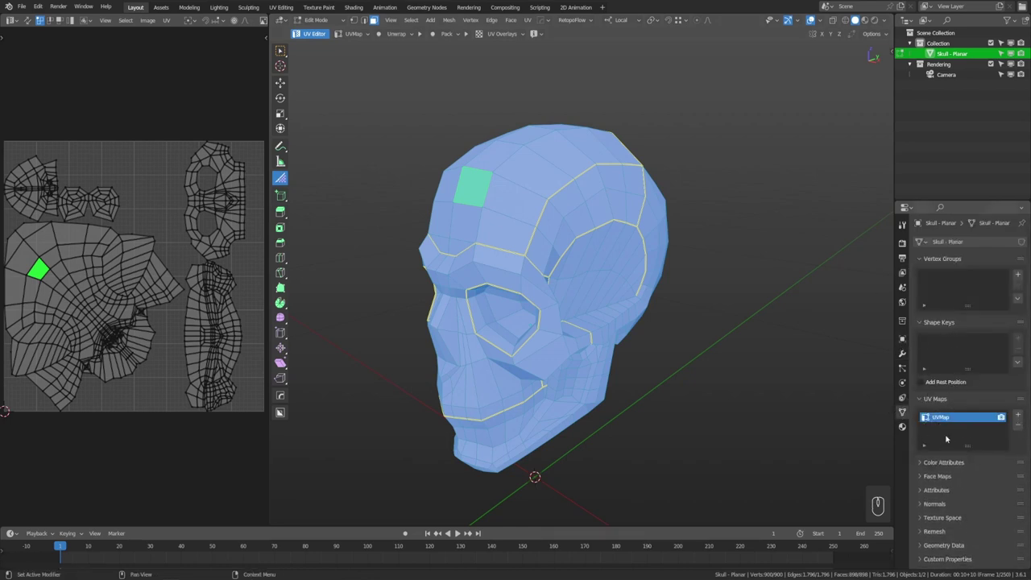
pyautogui.click(358, 34)
pyautogui.press('Escape')
pyautogui.click(357, 36)
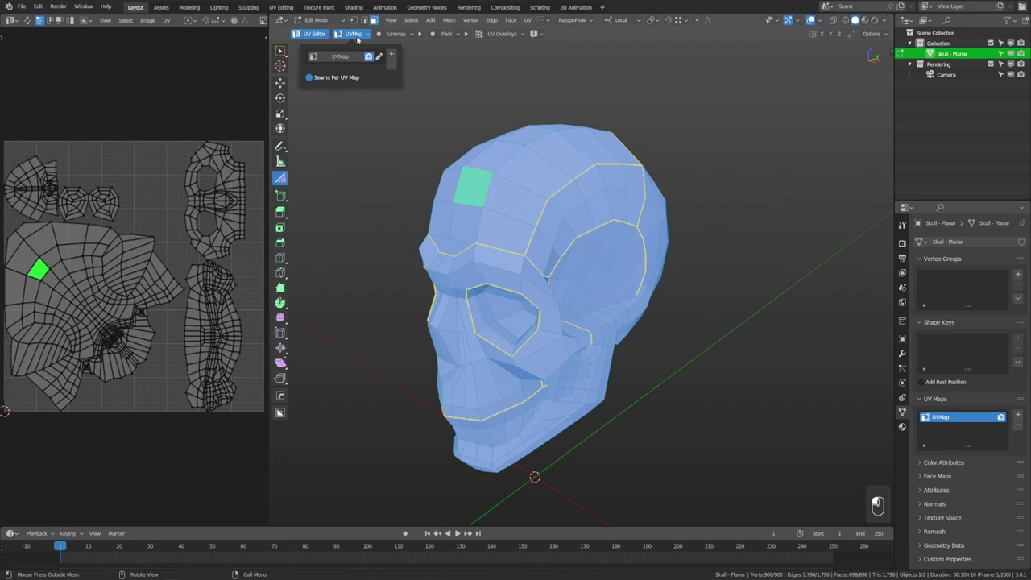
pyautogui.moveTo(419, 237); pyautogui.dragTo(461, 241, button='middle')
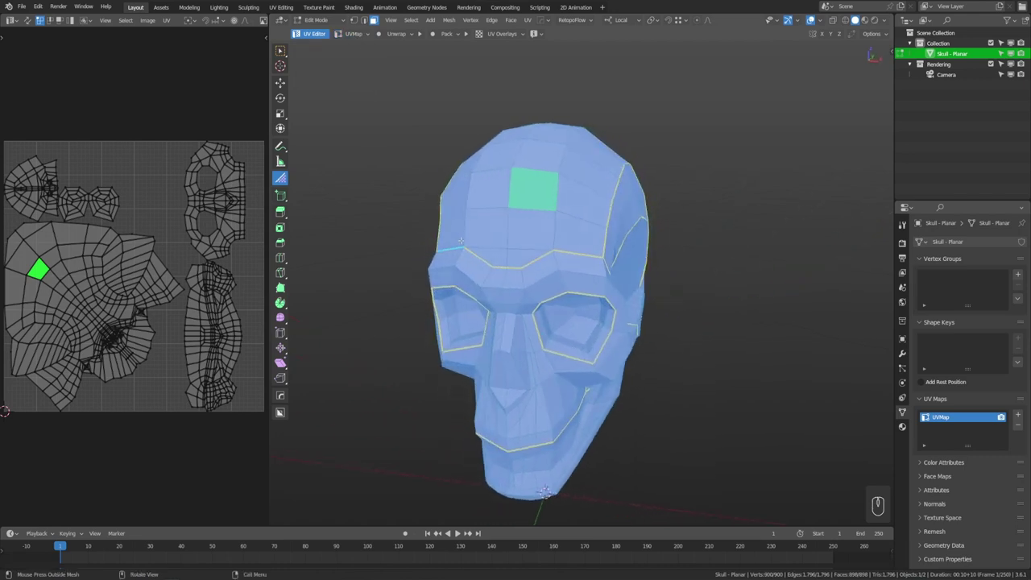
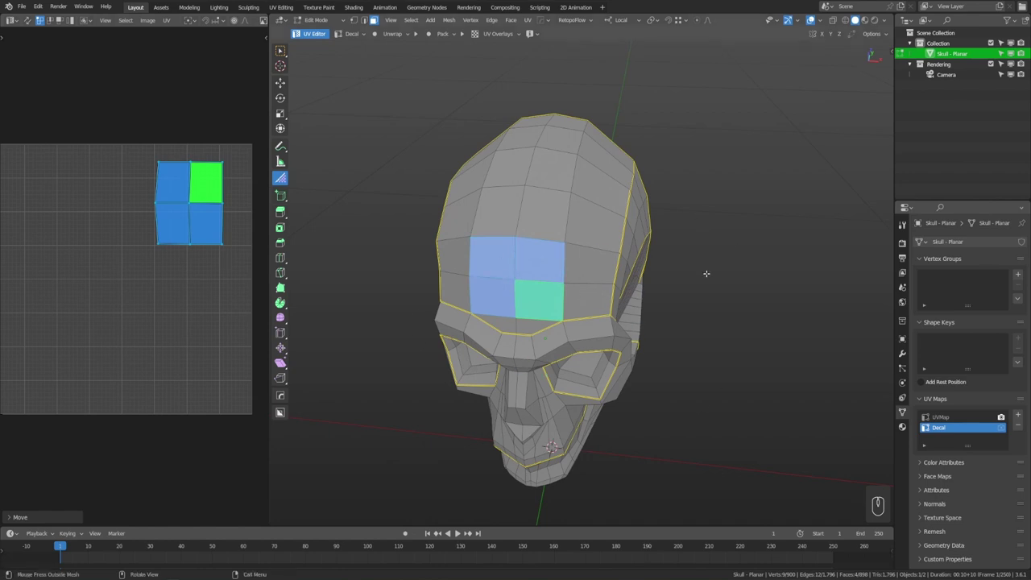
# Step: Select the entire skull and unwrap it on the Decal UV map
pyautogui.press('a')
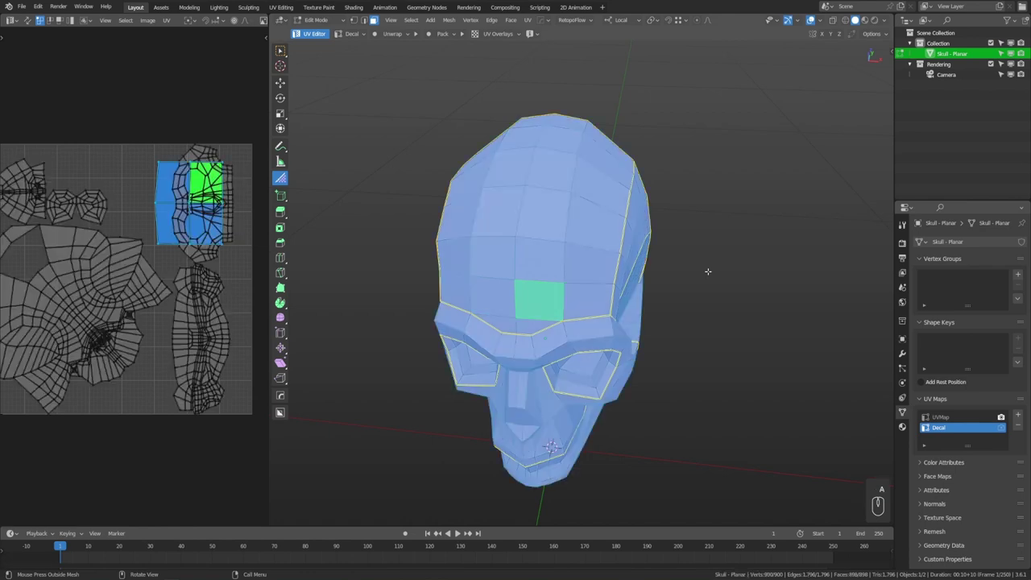
pyautogui.press('u')
pyautogui.click(708, 272)
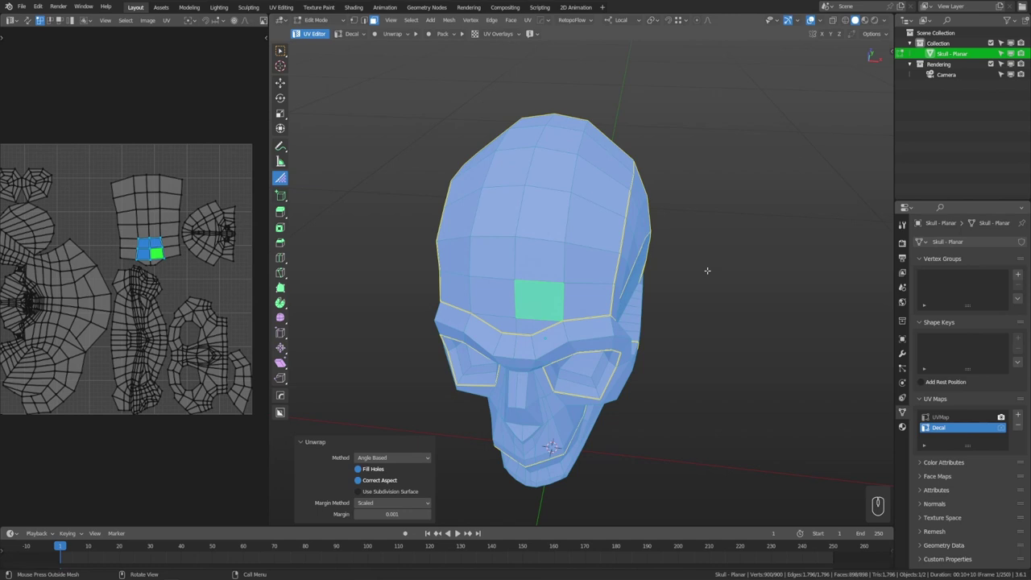
# Step: Mark a seam along the lower edge of the four central forehead faces on the Decal map
pyautogui.press('2')
pyautogui.hotkey('alt', 'a')
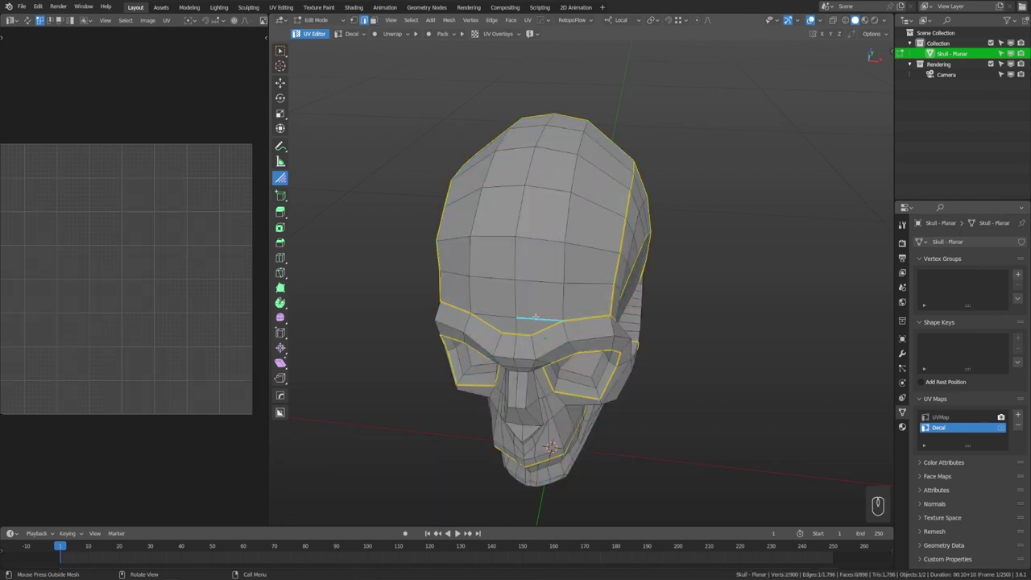
pyautogui.click(493, 322)
pyautogui.press('3')
pyautogui.keyDown('shift'); pyautogui.click(492, 295); pyautogui.keyUp('shift')
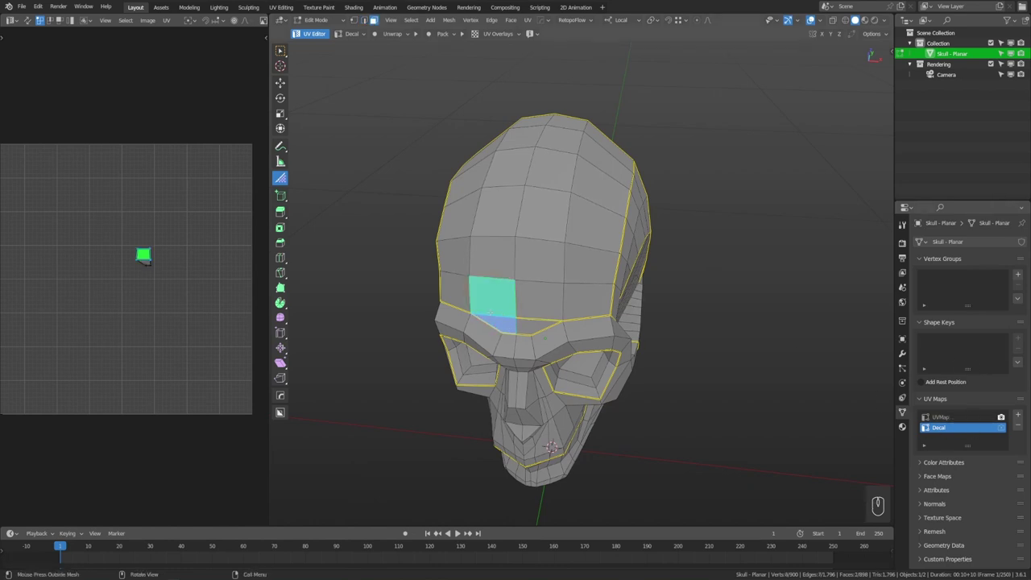
pyautogui.press('2')
pyautogui.hotkey('alt', 'a')
# Step: Continue the seam up both sides and across the top of the four central forehead faces to enclose them
pyautogui.click(563, 302)
pyautogui.click(564, 261)
pyautogui.click(540, 239)
pyautogui.click(499, 240)
pyautogui.click(471, 257)
pyautogui.click(470, 293)
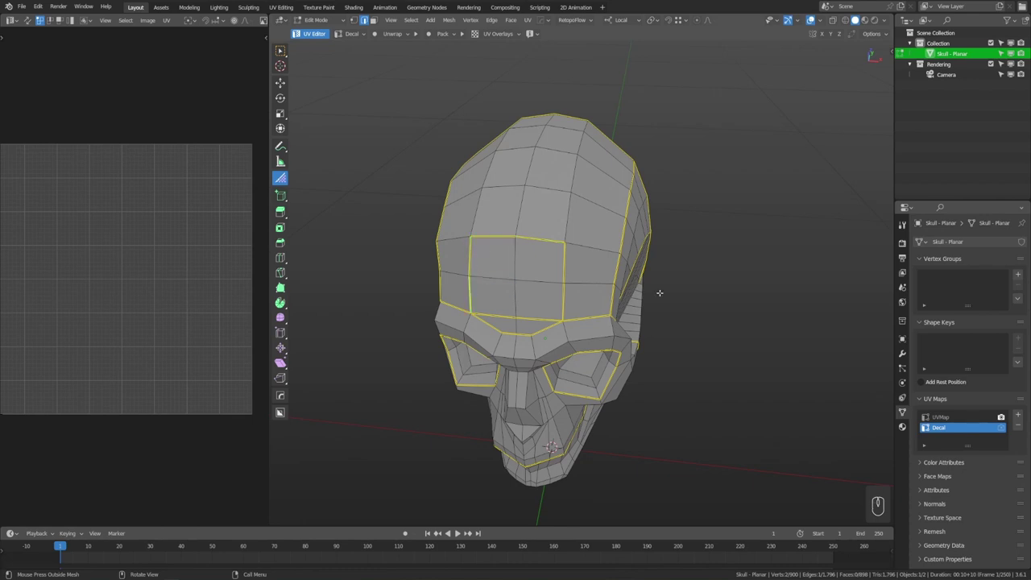
# Step: Unwrap the enclosed four-face forehead island on its own and scale its UVs down slightly
pyautogui.press('3')
pyautogui.click(540, 266)
pyautogui.press('l')
pyautogui.press('u')
pyautogui.click(537, 275)
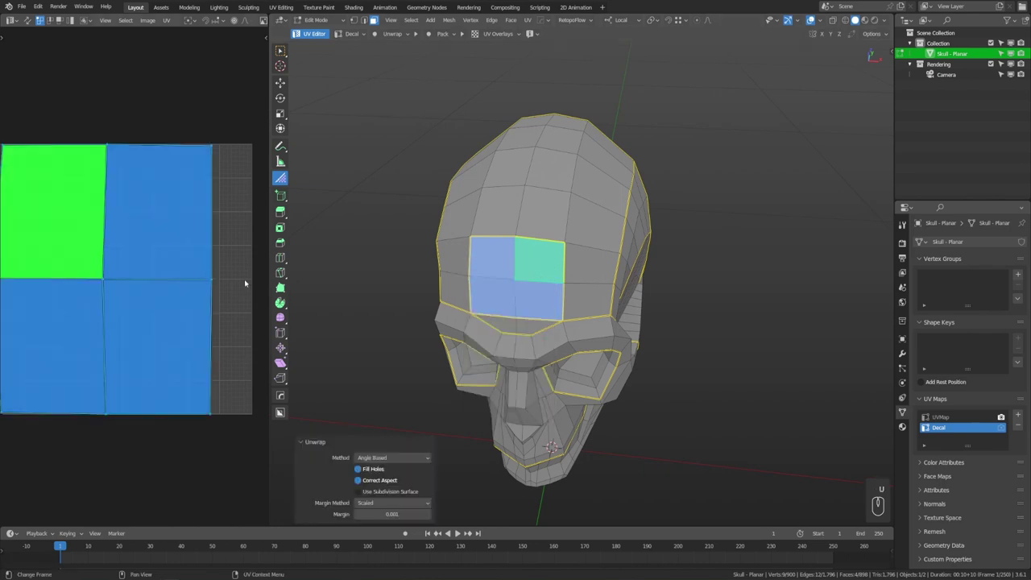
pyautogui.press('s')
pyautogui.click(205, 280)
# Step: Remove the seam loops around both eye sockets on the Decal map and clear the selection
pyautogui.moveTo(637, 308); pyautogui.dragTo(655, 309, button='middle')
pyautogui.scroll(5, 655, 309)
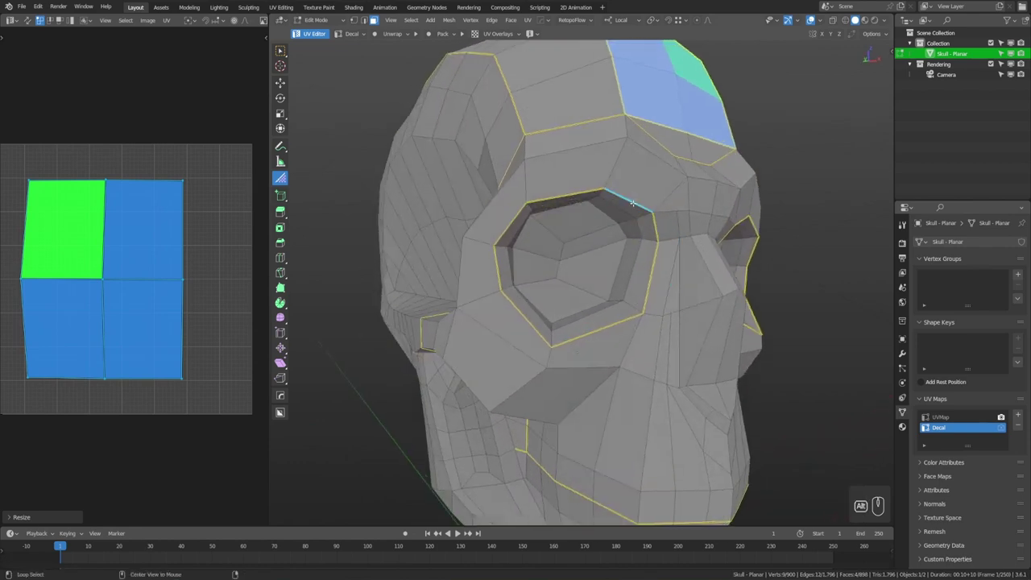
pyautogui.click(638, 230)
pyautogui.moveTo(753, 241); pyautogui.dragTo(717, 223, button='middle')
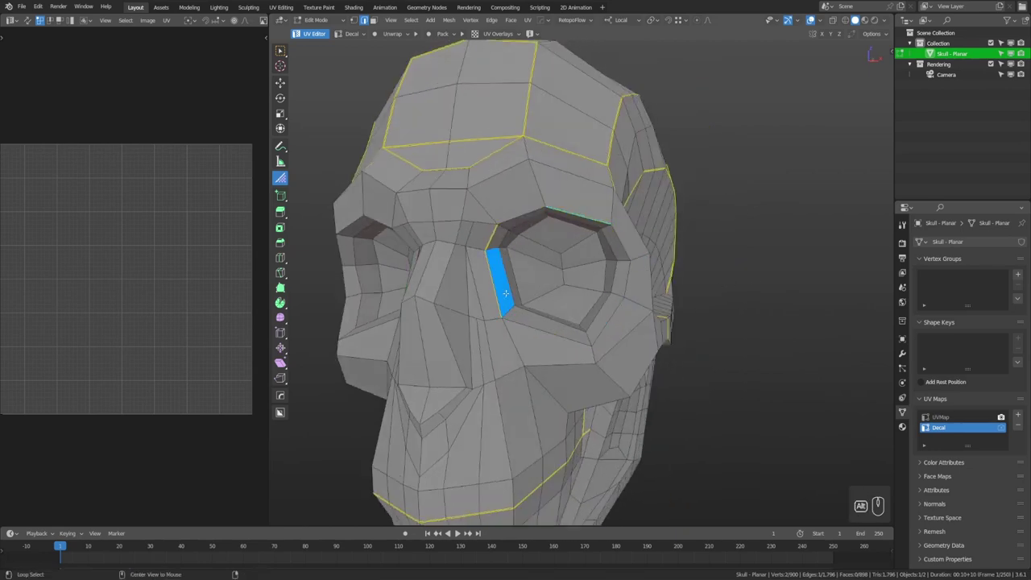
pyautogui.hotkey('alt', 'a')
pyautogui.moveTo(527, 251); pyautogui.dragTo(556, 266, button='middle')
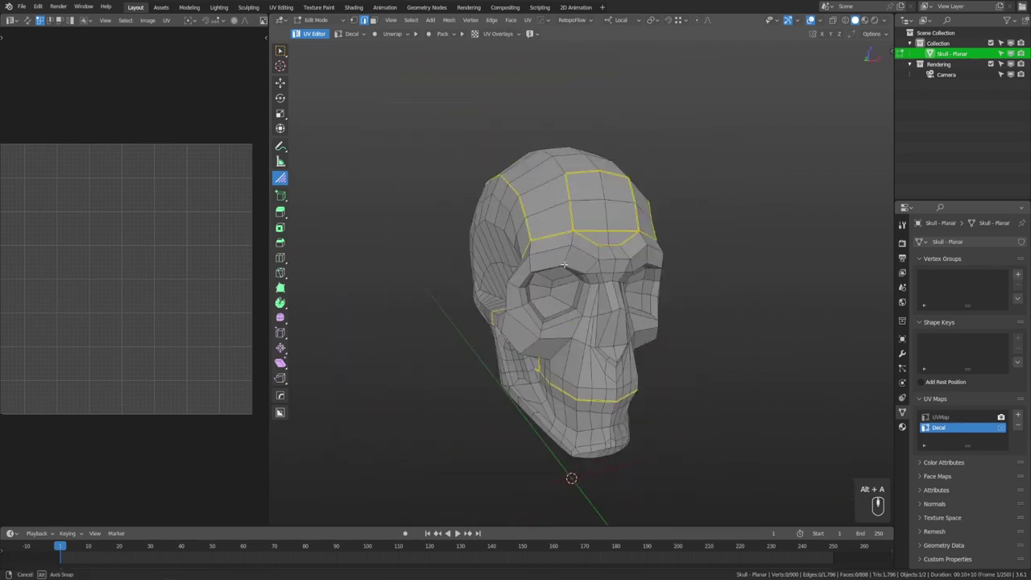
pyautogui.scroll(4, 556, 266)
# Step: Switch the active UV map back and forth between UVMap and Decal to compare their separate seams on the skull
pyautogui.click(941, 417)
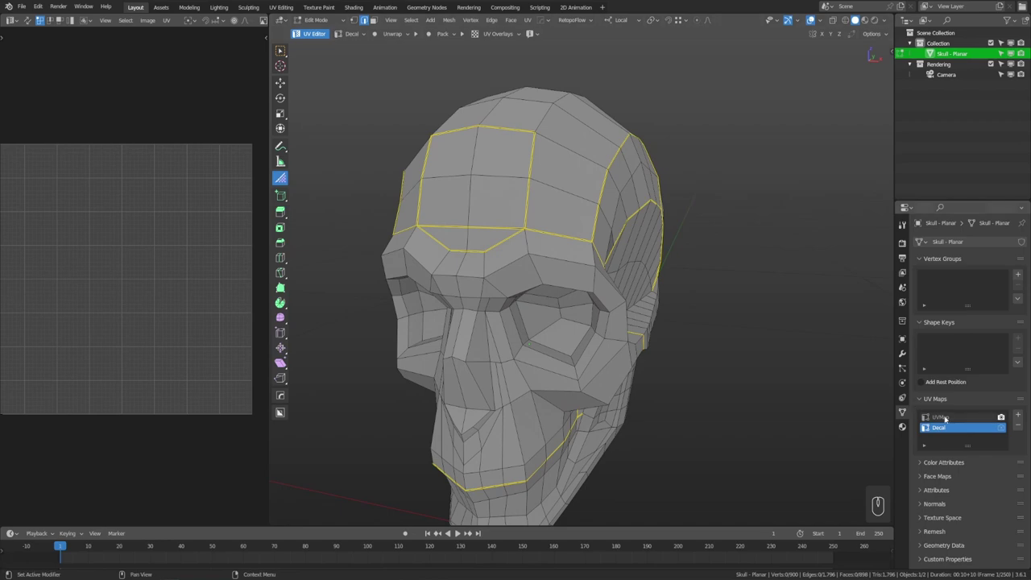
pyautogui.moveTo(798, 354); pyautogui.dragTo(734, 326, button='middle')
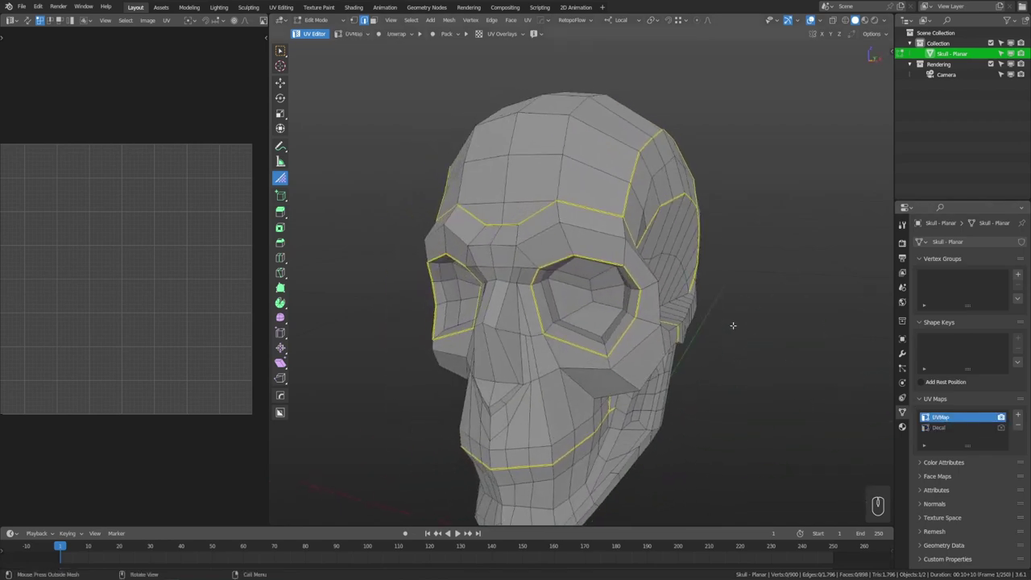
pyautogui.click(941, 427)
pyautogui.click(954, 417)
pyautogui.click(953, 427)
pyautogui.click(954, 418)
# Step: Alternate between the two maps in UV Flow's own UV map list, ending with Decal as the active map
pyautogui.click(355, 37)
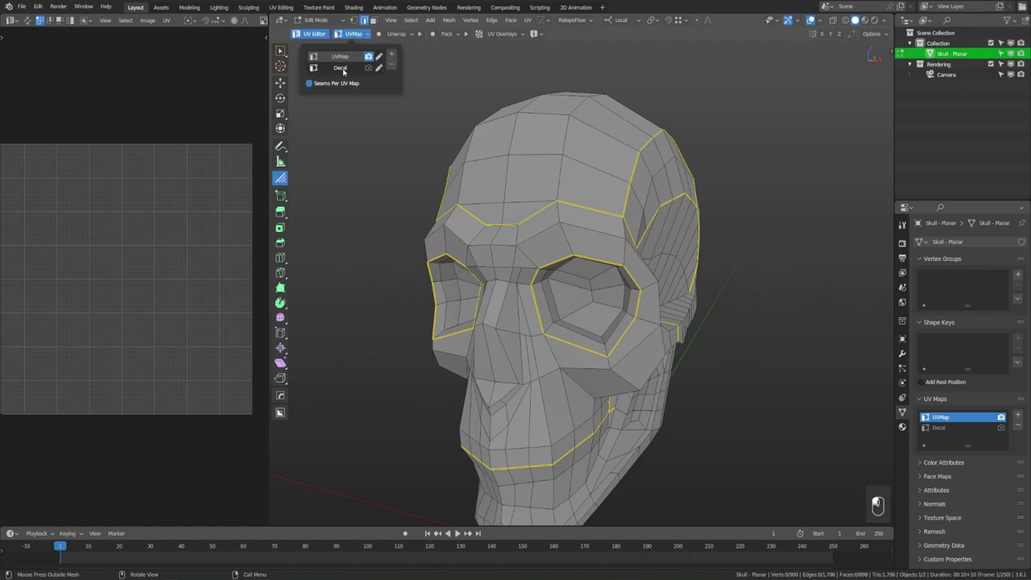
pyautogui.click(343, 70)
pyautogui.click(346, 59)
pyautogui.click(343, 69)
pyautogui.click(347, 61)
pyautogui.click(342, 69)
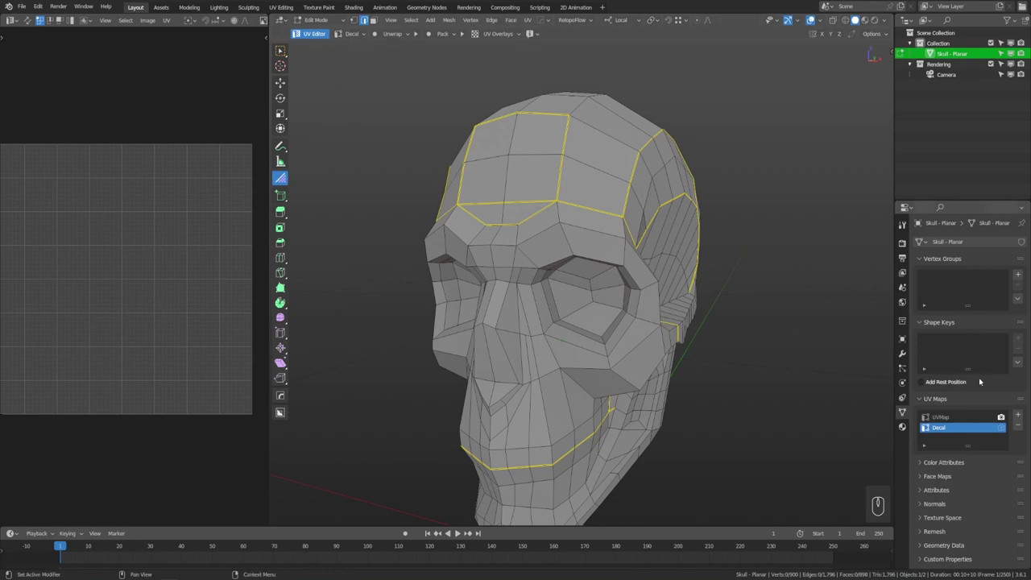
# Step: Examine the mesh attributes that store each UV map's seams, widening the properties area to read their names
pyautogui.click(936, 490)
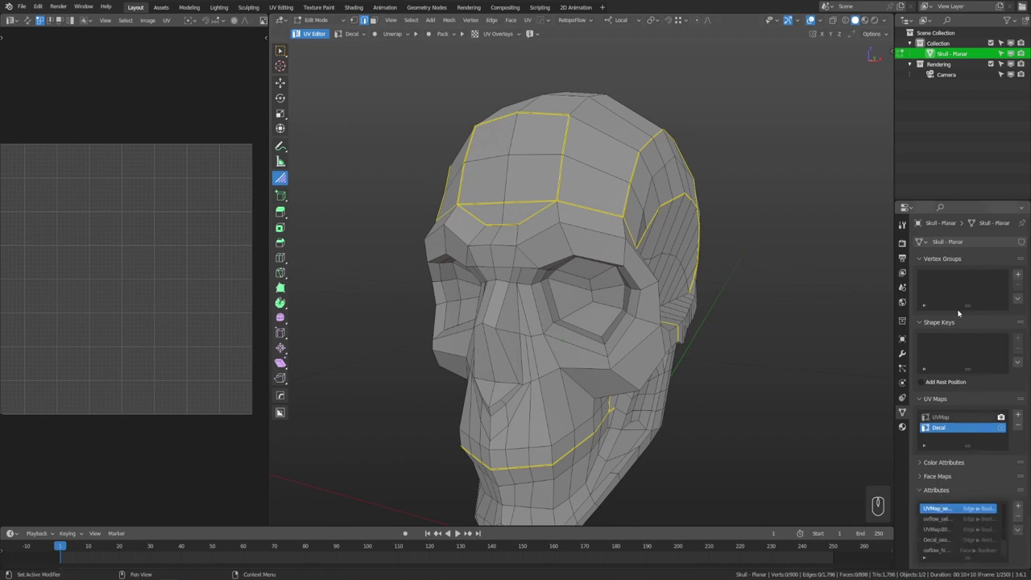
pyautogui.scroll(-3, 943, 488)
pyautogui.moveTo(971, 501); pyautogui.dragTo(971, 507)
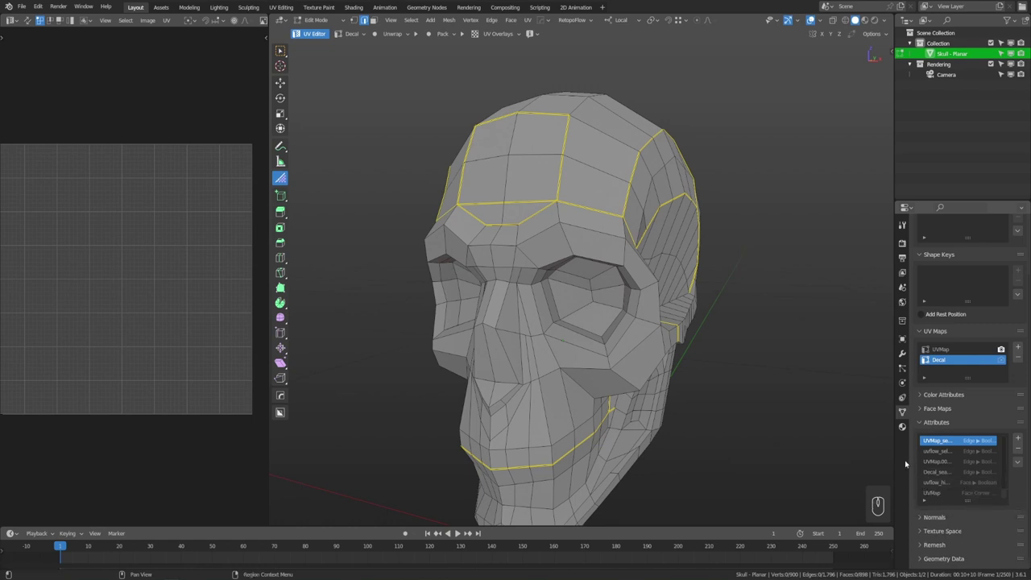
pyautogui.moveTo(895, 461); pyautogui.dragTo(879, 461)
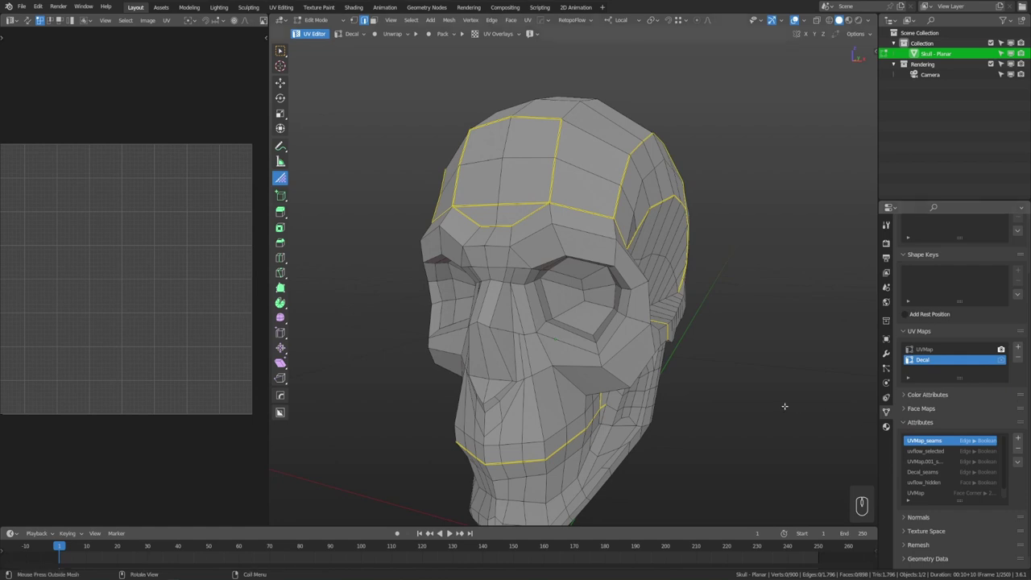
pyautogui.click(935, 422)
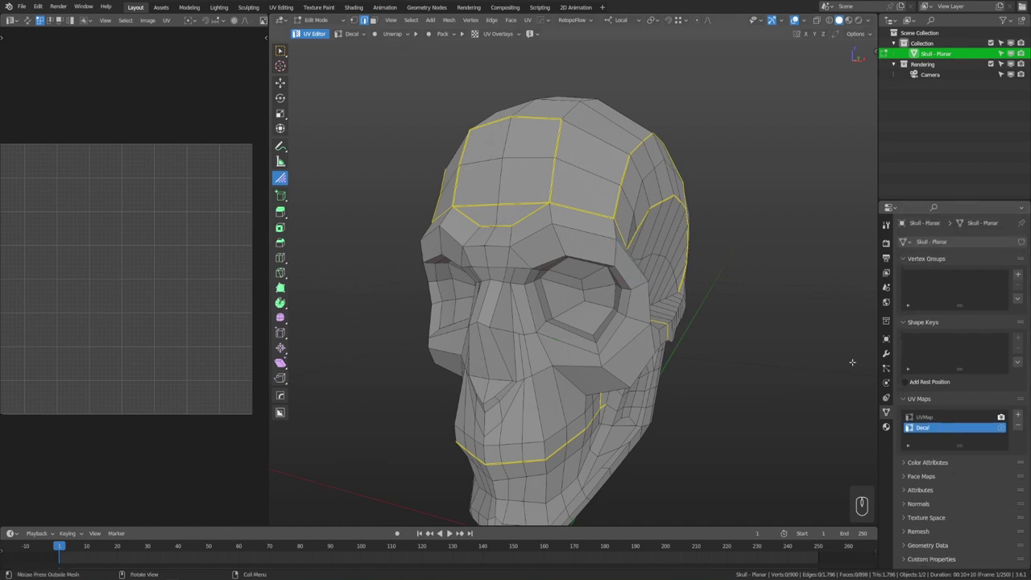
# Step: Make UVMap the active UV map and turn on the UV overlays for the skull
pyautogui.click(886, 354)
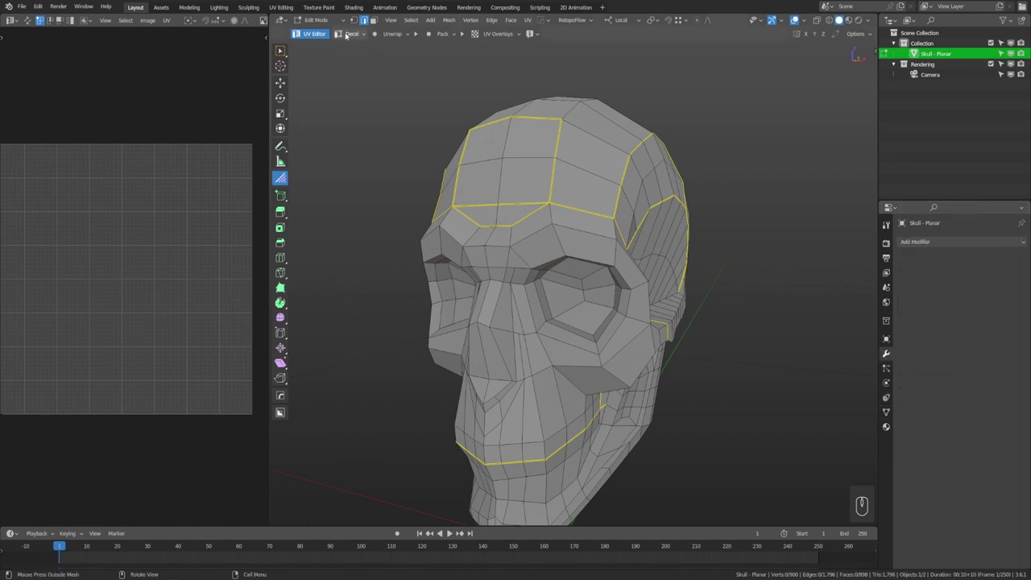
pyautogui.click(352, 33)
pyautogui.click(394, 34)
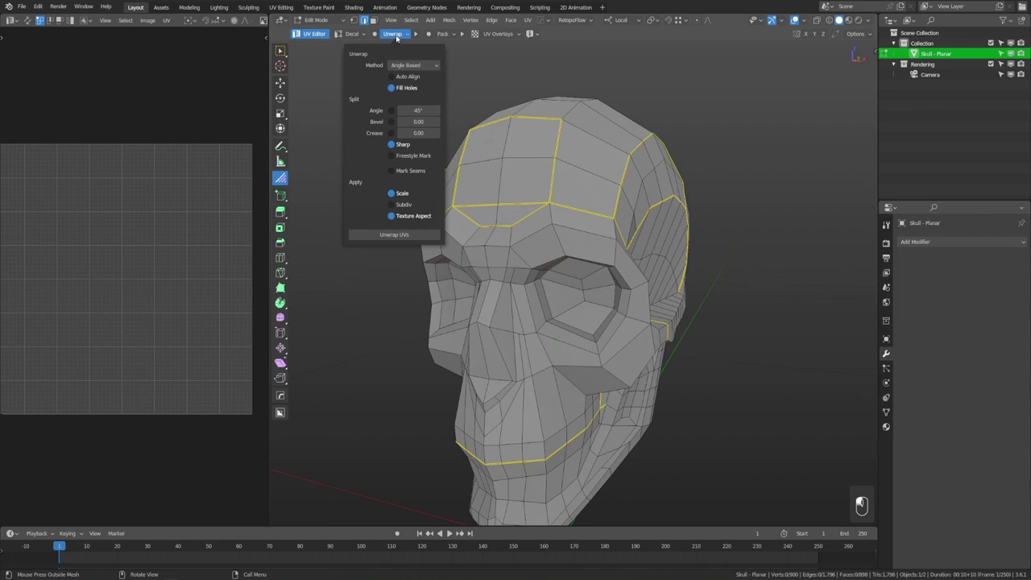
pyautogui.click(352, 34)
pyautogui.click(334, 58)
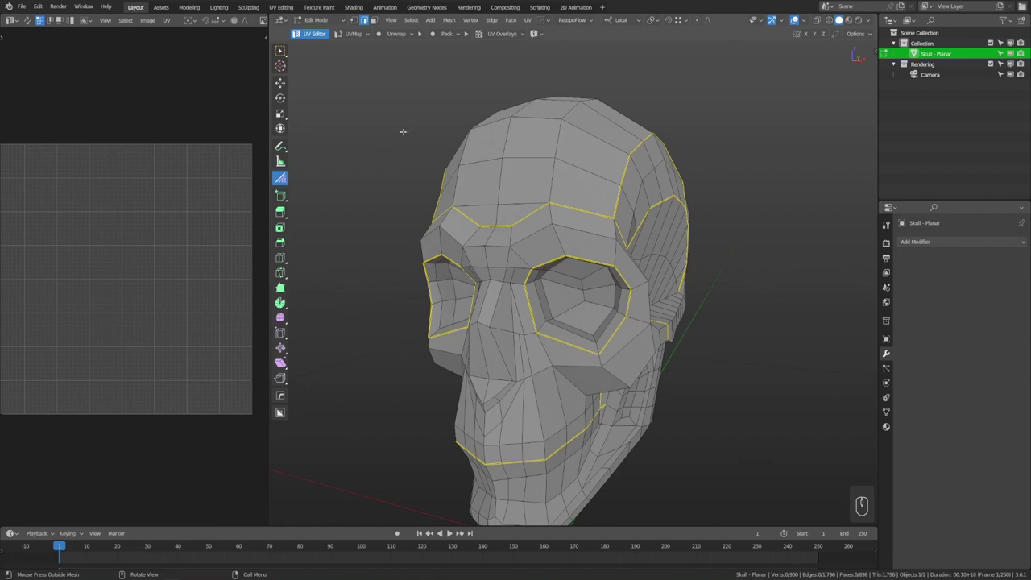
pyautogui.click(479, 34)
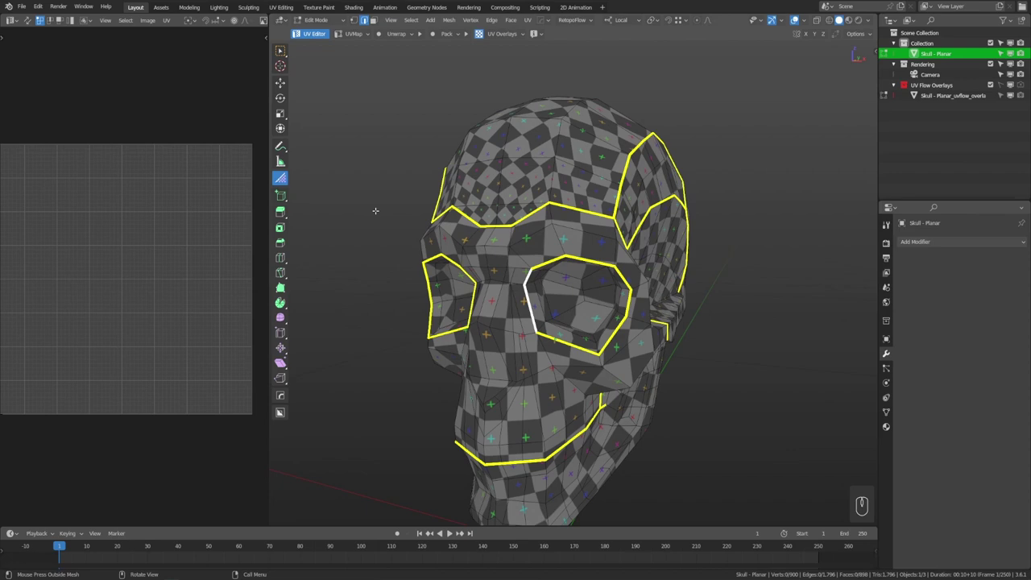
pyautogui.moveTo(368, 226)
pyautogui.mouseDown(button='middle')
pyautogui.moveTo(375, 230)
pyautogui.moveTo(363, 242)
pyautogui.mouseUp(button='middle')
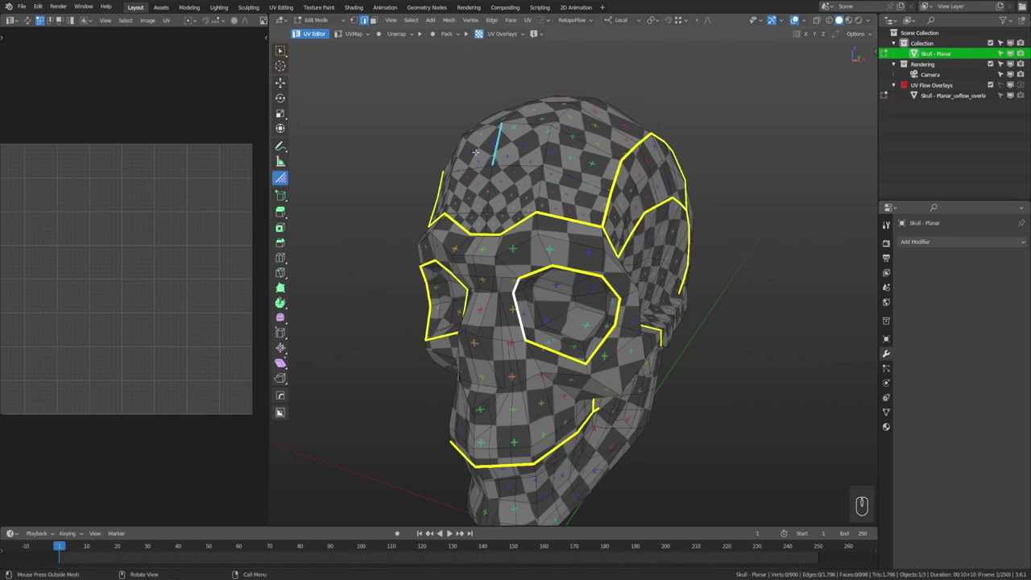
# Step: Switch to the Select Box and Extrude Region tools to check the overlay, and return to the UV Flow tool
pyautogui.click(281, 51)
pyautogui.moveTo(406, 207); pyautogui.dragTo(317, 208, button='middle')
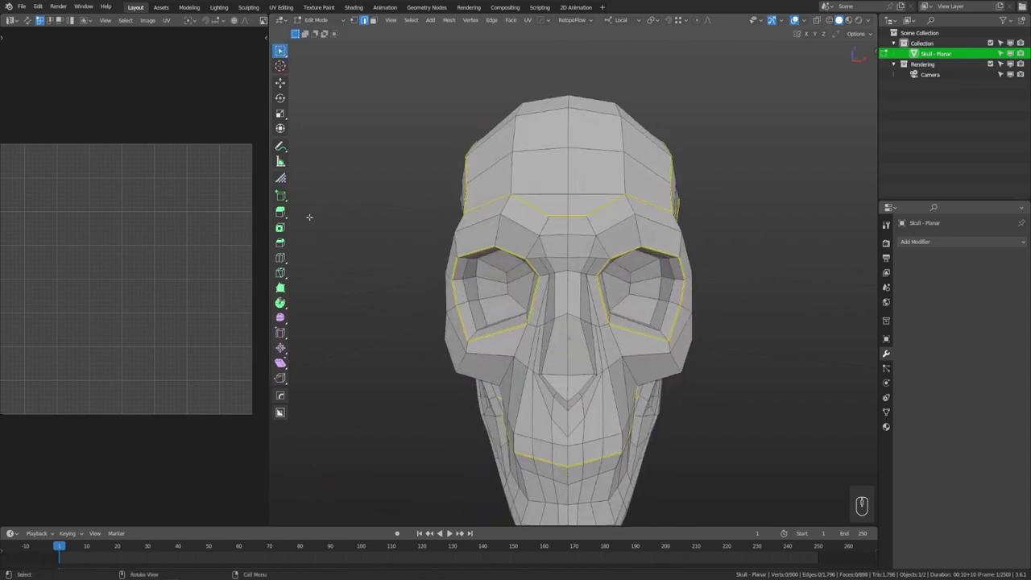
pyautogui.click(281, 212)
pyautogui.moveTo(689, 231); pyautogui.dragTo(694, 291, button='middle')
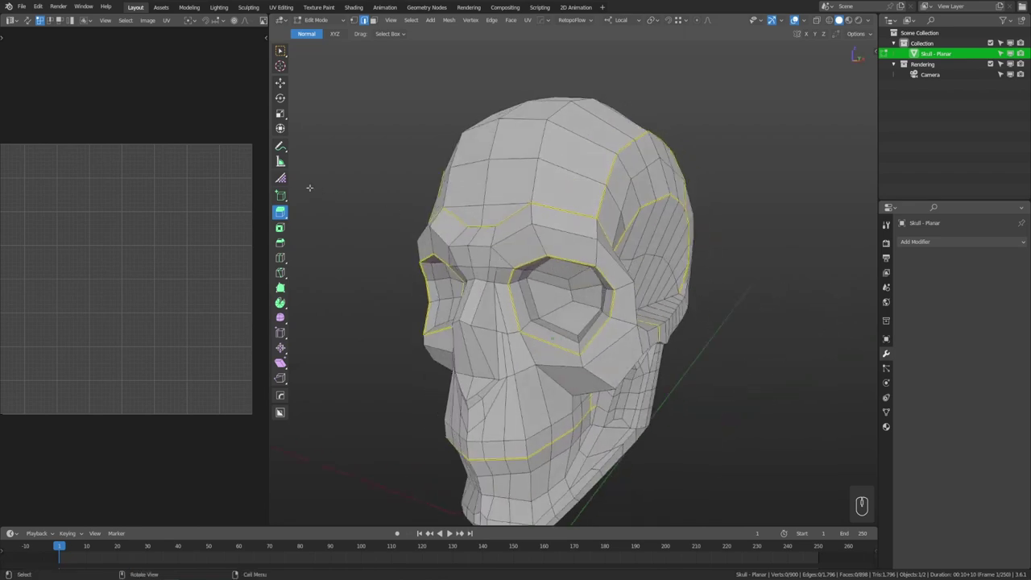
pyautogui.click(281, 177)
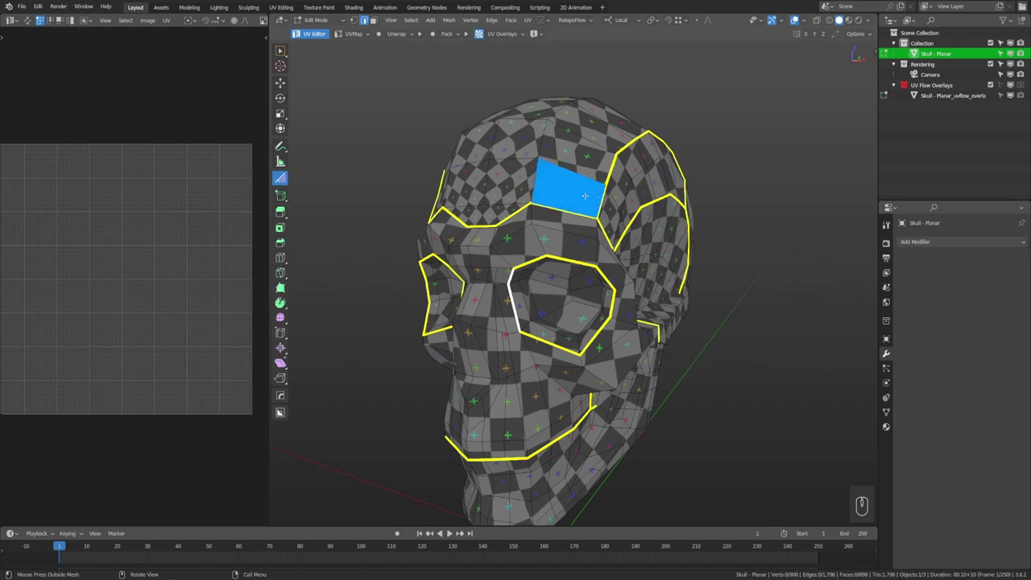
# Step: Open the UV Flow add-on preferences and review its UV map, overlay, unwrapping and packing defaults
pyautogui.click(42, 10)
pyautogui.click(92, 166)
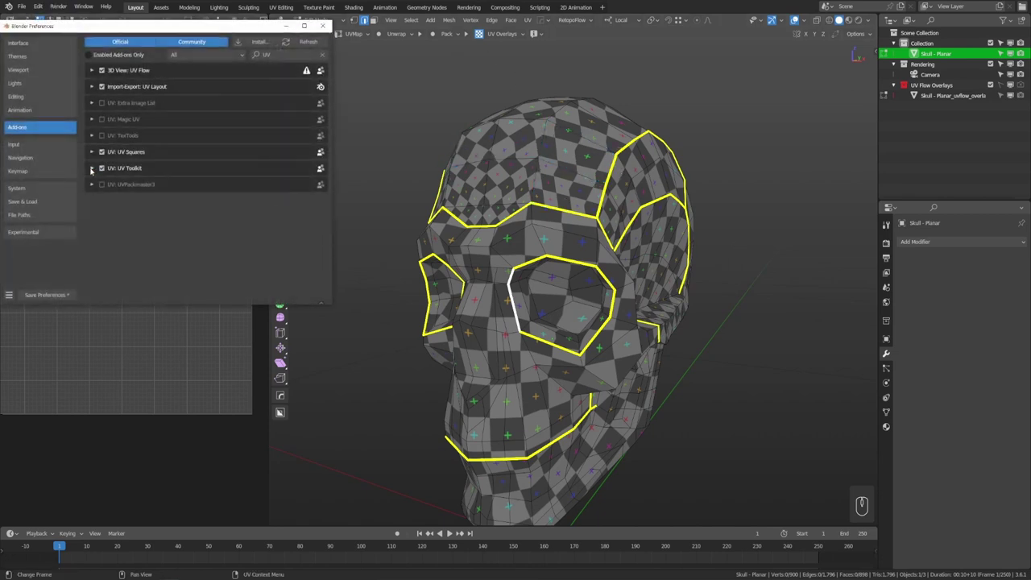
pyautogui.click(93, 71)
pyautogui.scroll(-2, 141, 174)
pyautogui.scroll(-1, 251, 205)
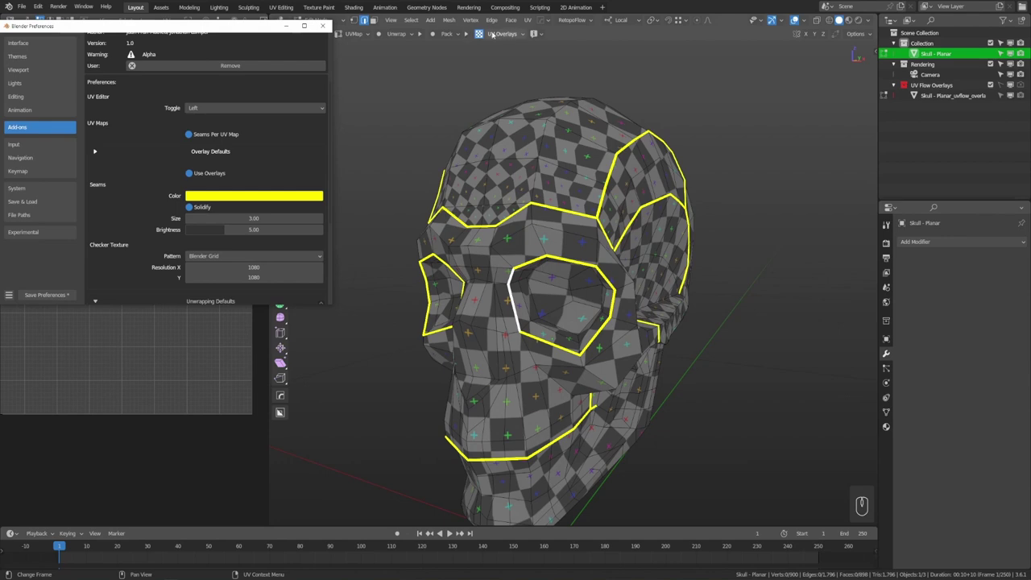
pyautogui.scroll(-2, 193, 153)
# Step: Toggle the Use Overlays default off and back on, and close the preferences
pyautogui.click(228, 143)
pyautogui.click(228, 143)
pyautogui.click(190, 141)
pyautogui.click(189, 141)
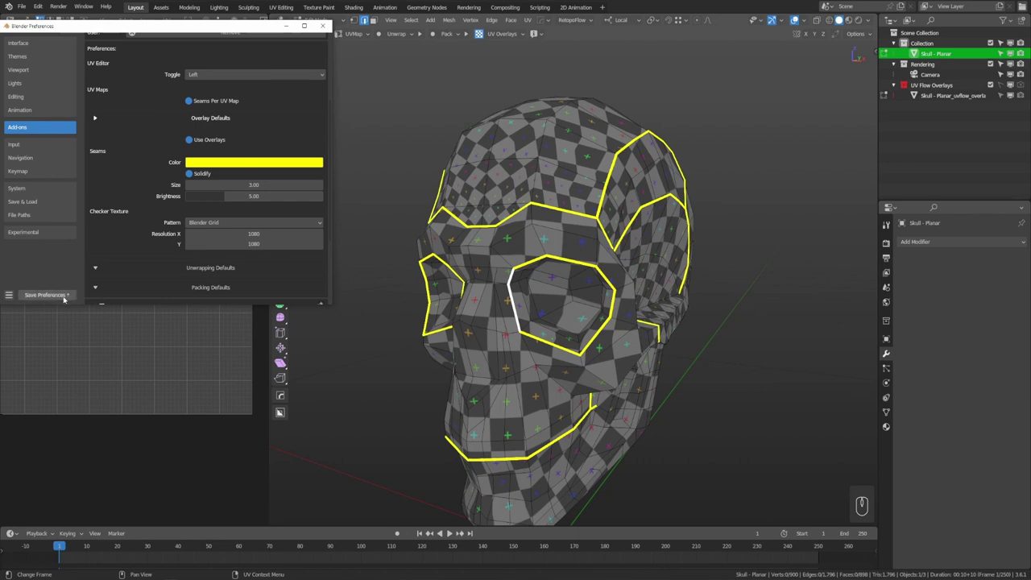
pyautogui.click(322, 26)
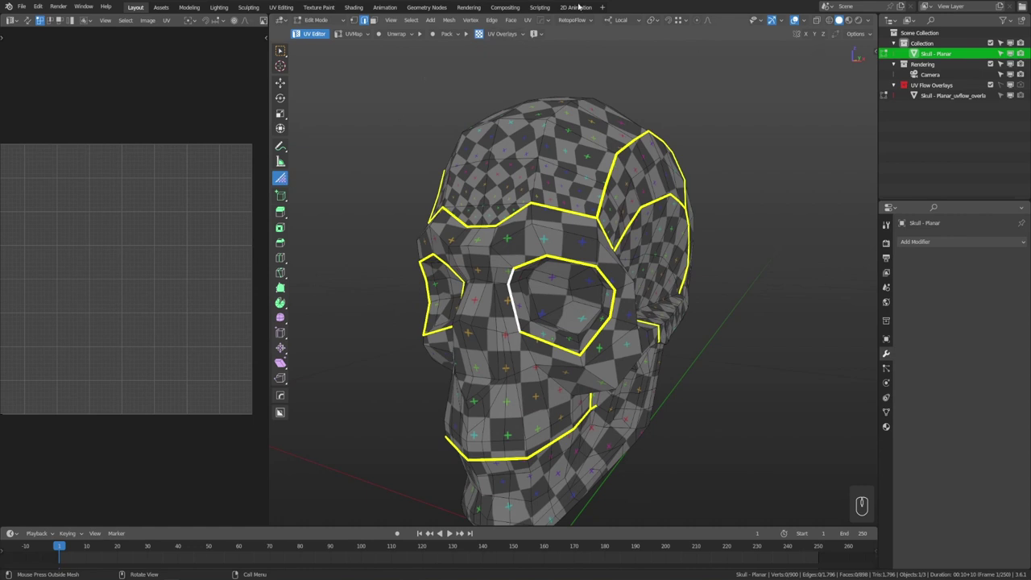
# Step: Set the overlay's checker texture resolution to 512 and fine-tune its X resolution
pyautogui.click(502, 34)
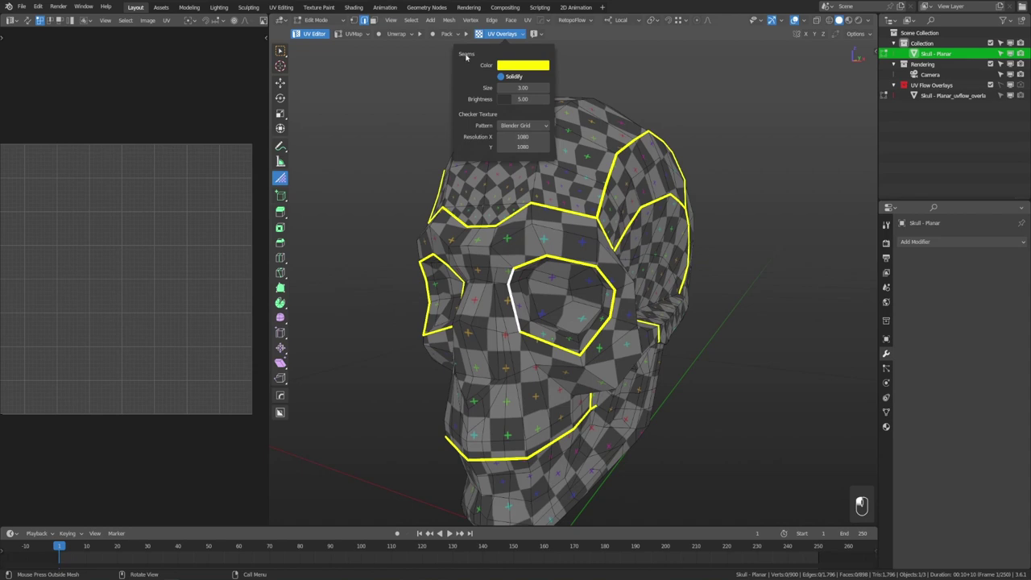
pyautogui.click(519, 136)
pyautogui.write('512')
pyautogui.press('Return')
pyautogui.moveTo(518, 136); pyautogui.dragTo(523, 136)
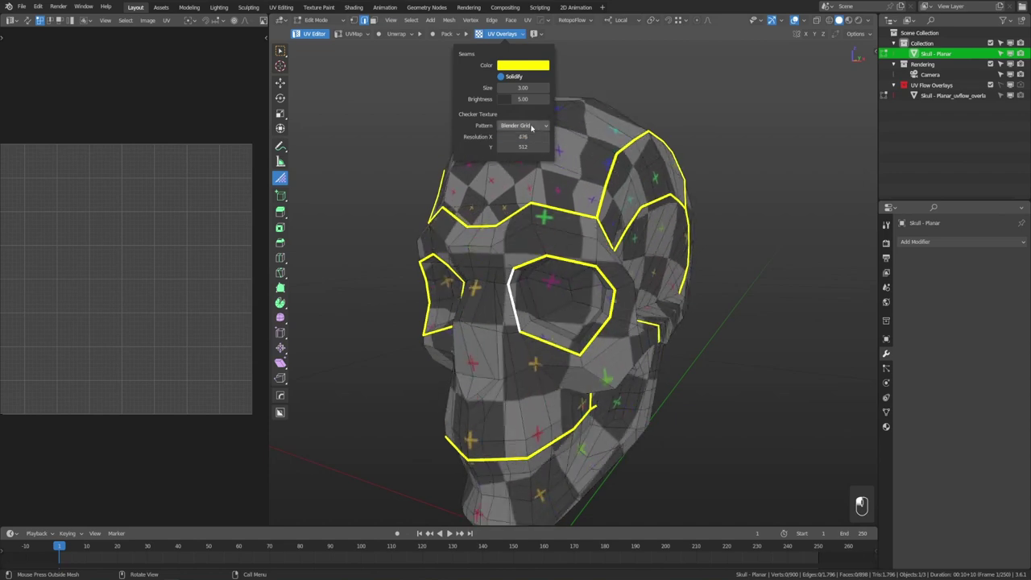
# Step: Change the checker pattern to Blender Color Grid and set its X and Y resolution to 720
pyautogui.click(524, 125)
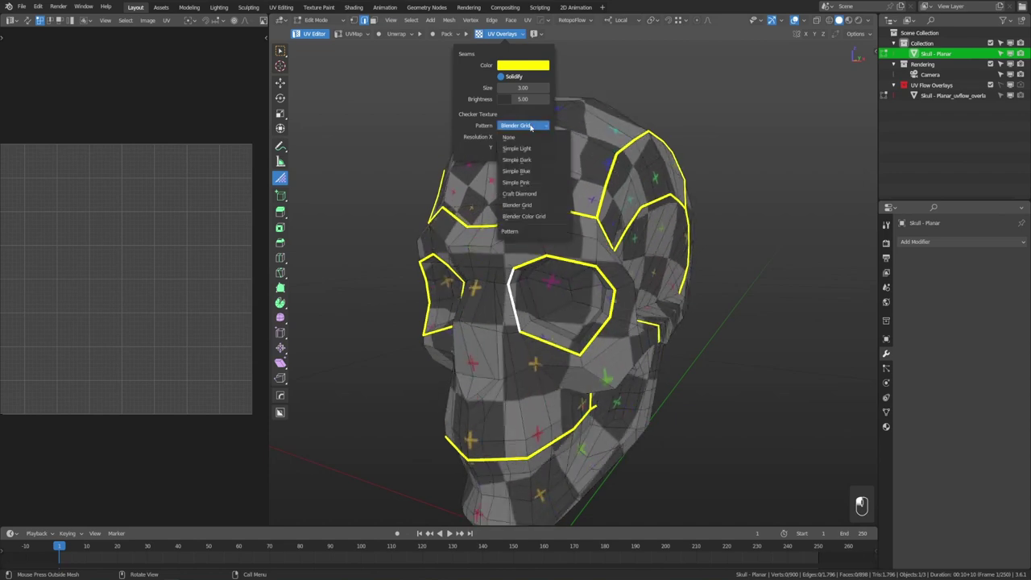
pyautogui.click(525, 216)
pyautogui.click(526, 139)
pyautogui.write('720')
pyautogui.press('Return')
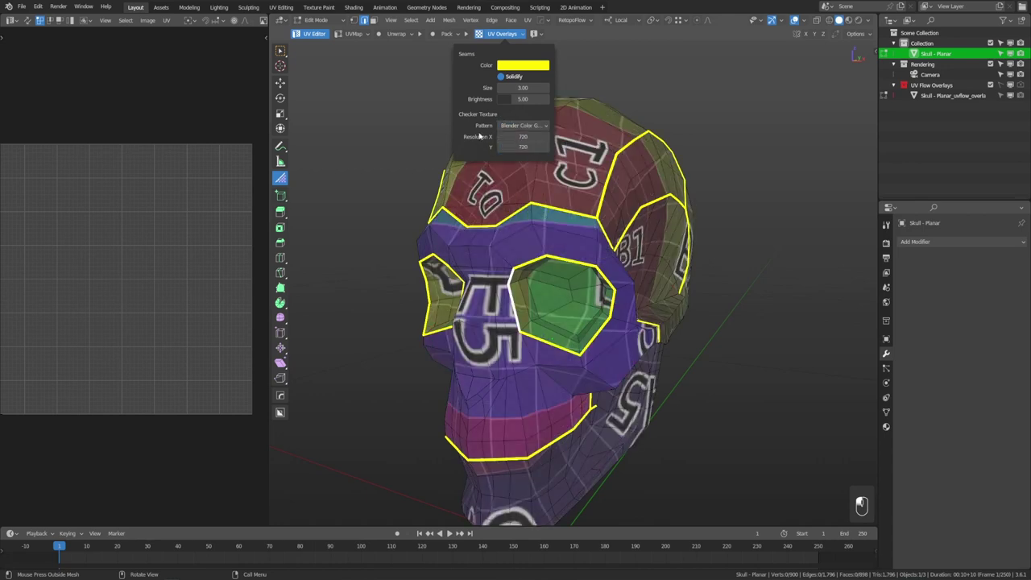
# Step: Preview the Simple Light and Simple Dark checker patterns, and set the pattern to Blender Grid
pyautogui.click(522, 126)
pyautogui.click(516, 148)
pyautogui.click(520, 126)
pyautogui.click(527, 161)
pyautogui.click(522, 126)
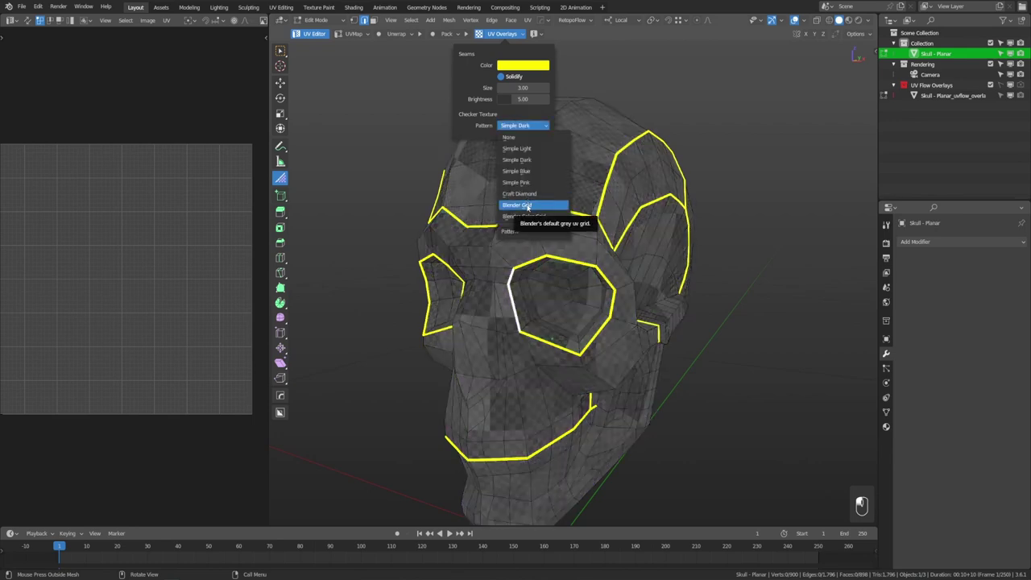
pyautogui.click(528, 206)
# Step: Return the skull to Object Mode, add a cube mesh and scale it down
pyautogui.scroll(-3, 673, 293)
pyautogui.moveTo(674, 294)
pyautogui.mouseDown(button='middle')
pyautogui.moveTo(735, 292)
pyautogui.moveTo(688, 302)
pyautogui.mouseUp(button='middle')
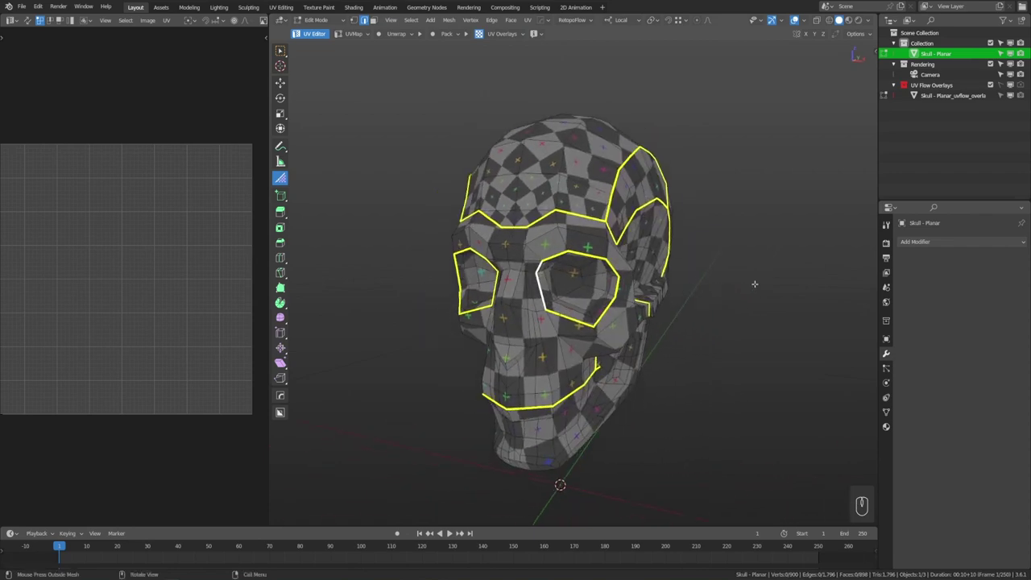
pyautogui.press('Tab')
pyautogui.moveTo(516, 287); pyautogui.dragTo(701, 345, button='middle')
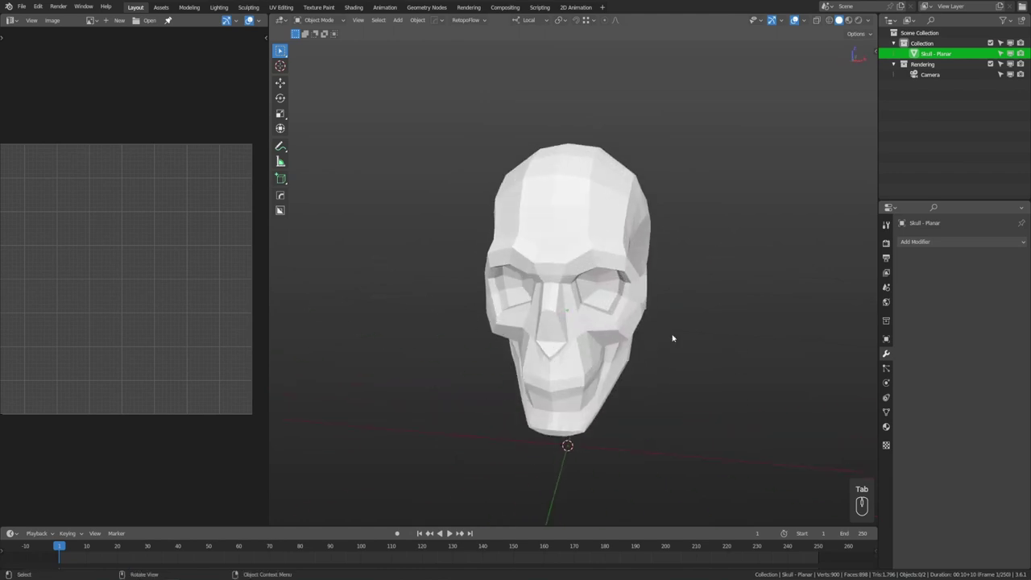
pyautogui.scroll(-2, 696, 320)
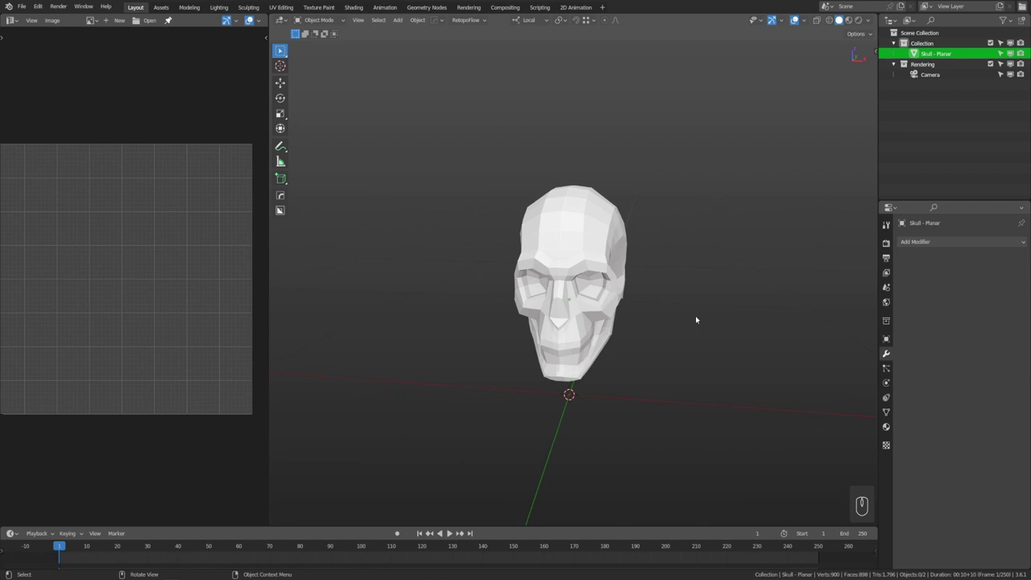
pyautogui.scroll(-2, 615, 272)
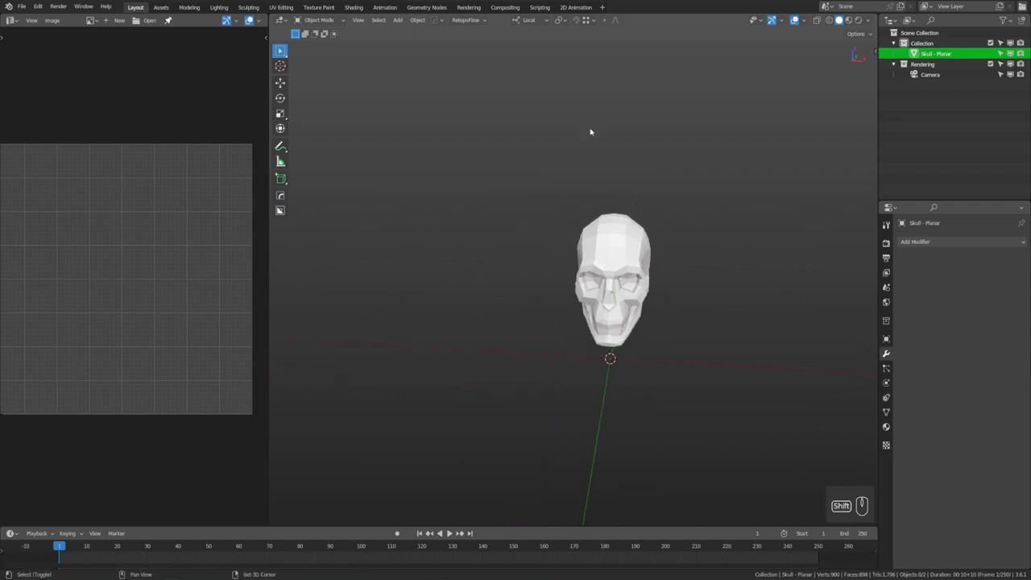
pyautogui.hotkey('shift', 'a')
pyautogui.moveTo(591, 130)
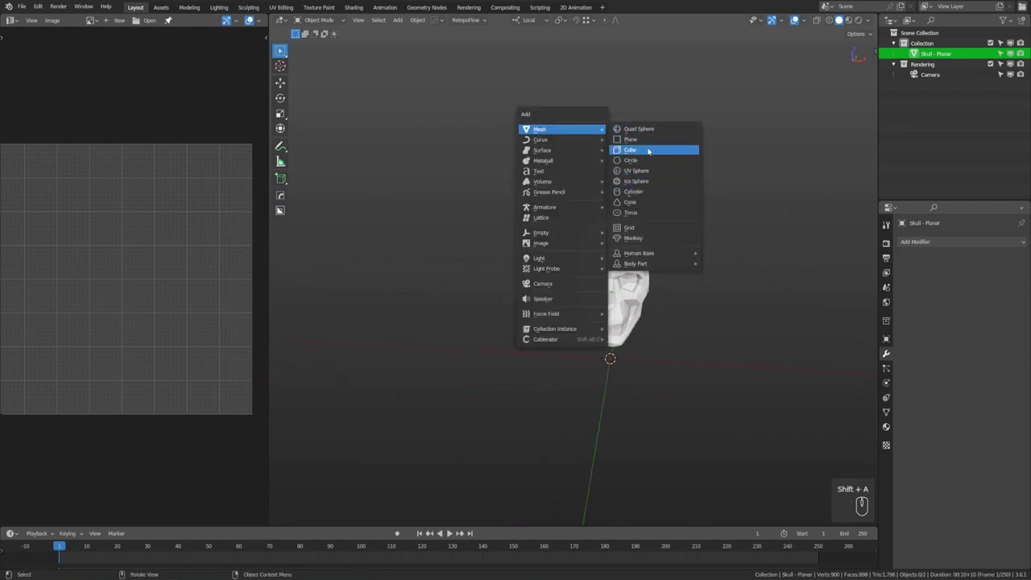
pyautogui.click(648, 151)
pyautogui.press('s')
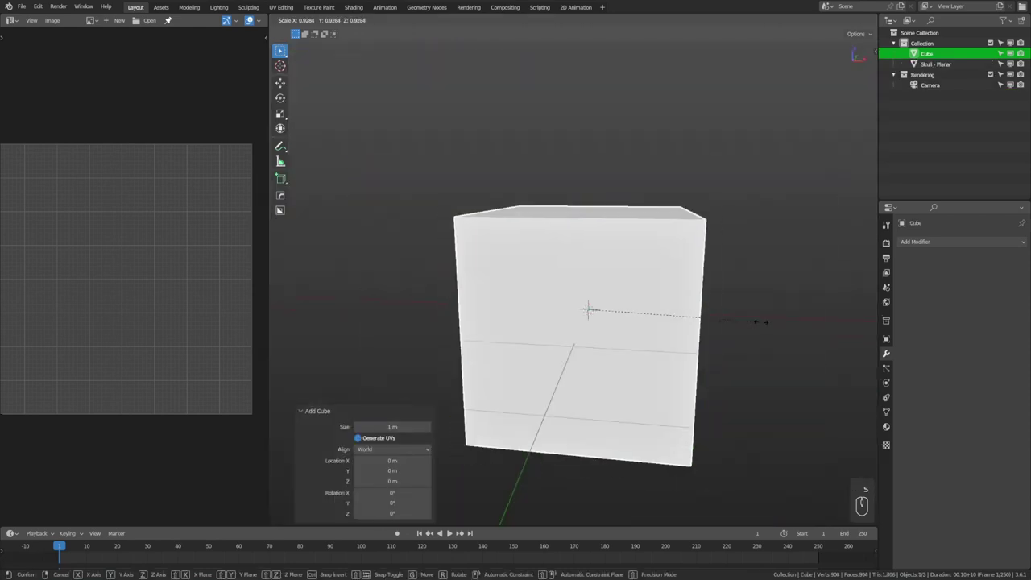
pyautogui.click(633, 303)
# Step: Move the cube to one side of the skull, rotate it, and place a rotated duplicate on the other side
pyautogui.press('g')
pyautogui.click(550, 242)
pyautogui.press('r')
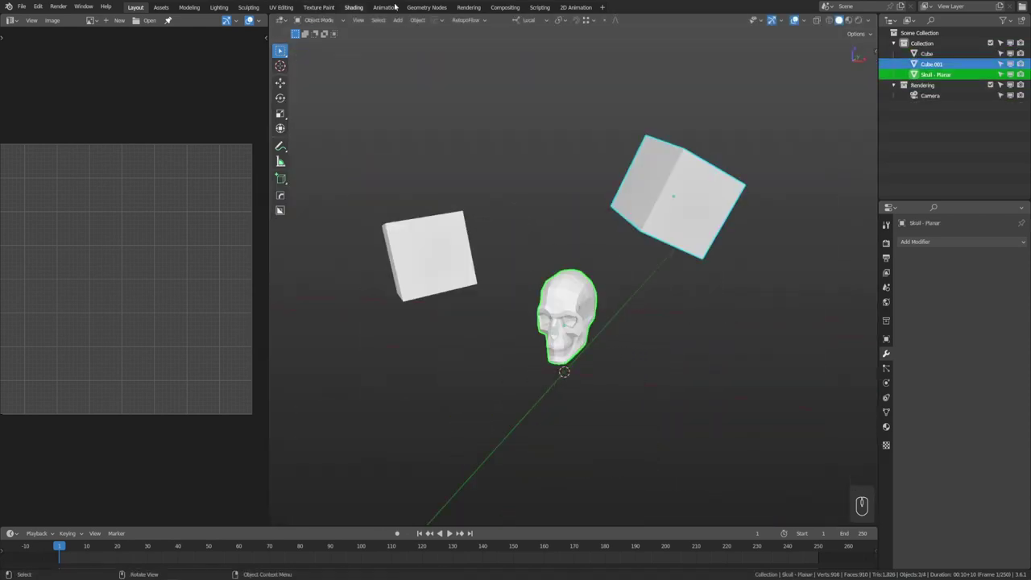
# Step: Enable UV Flow's UV checkers on the duplicated cube and the skull together, and select the remaining plain cube
pyautogui.click(417, 19)
pyautogui.moveTo(471, 394)
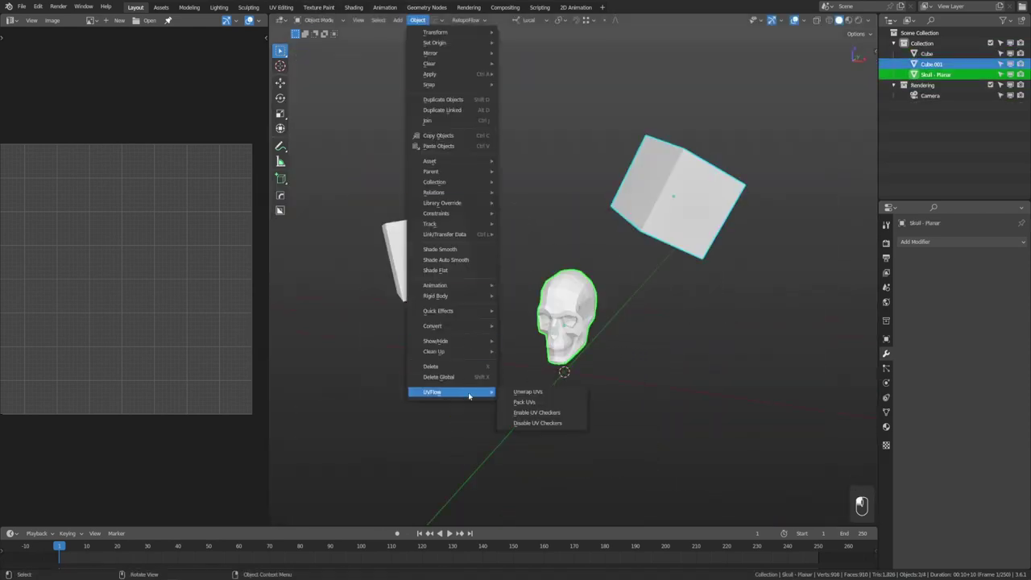
pyautogui.click(546, 413)
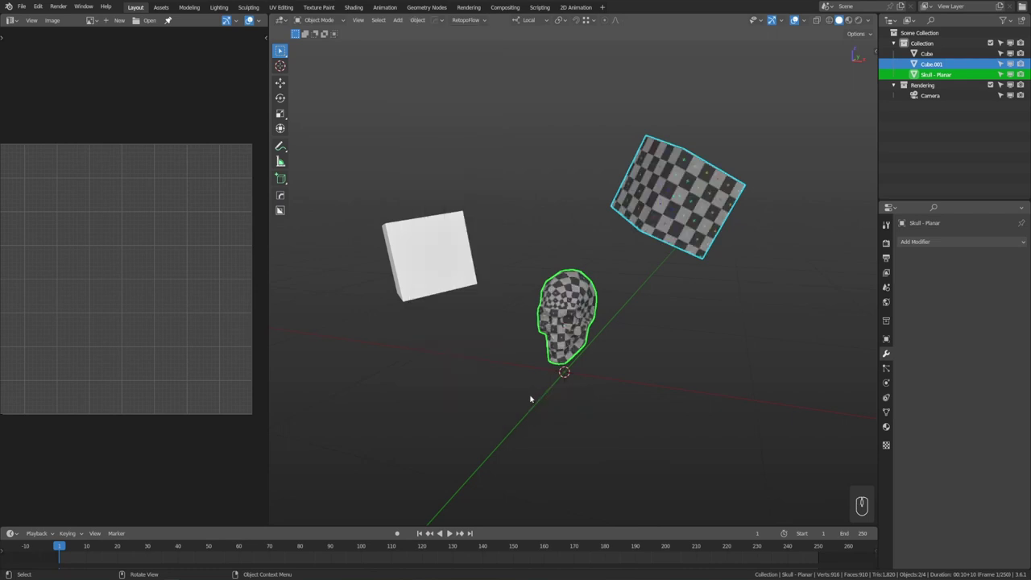
pyautogui.click(446, 274)
pyautogui.moveTo(445, 274)
pyautogui.mouseDown(button='middle')
pyautogui.moveTo(435, 299)
pyautogui.moveTo(457, 276)
pyautogui.mouseUp(button='middle')
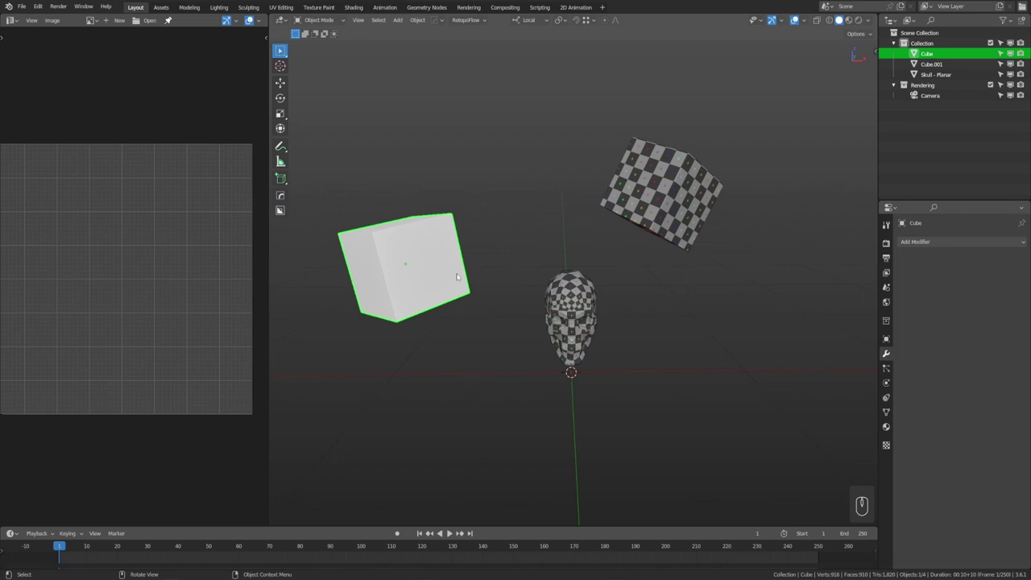
# Step: Compare the checkered objects in Material Preview and Solid shading, and set the viewport to Material Preview
pyautogui.moveTo(399, 257); pyautogui.dragTo(523, 304, button='middle')
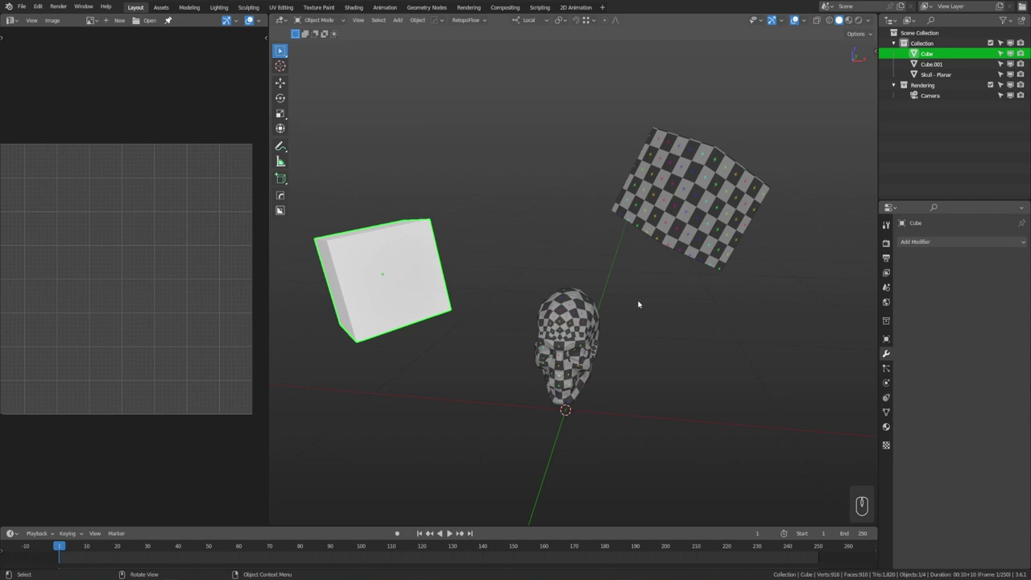
pyautogui.click(849, 20)
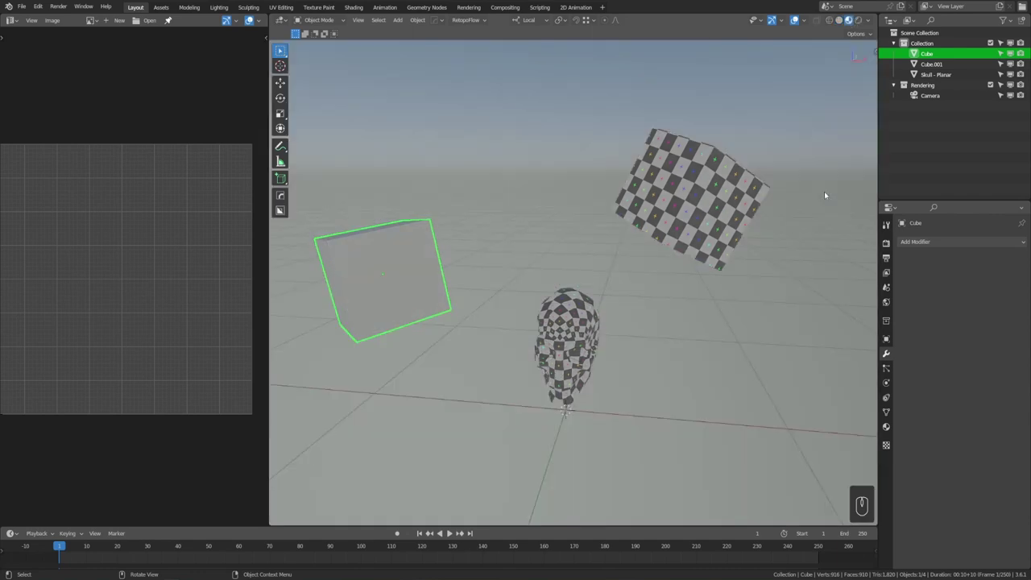
pyautogui.moveTo(825, 195); pyautogui.dragTo(813, 190, button='middle')
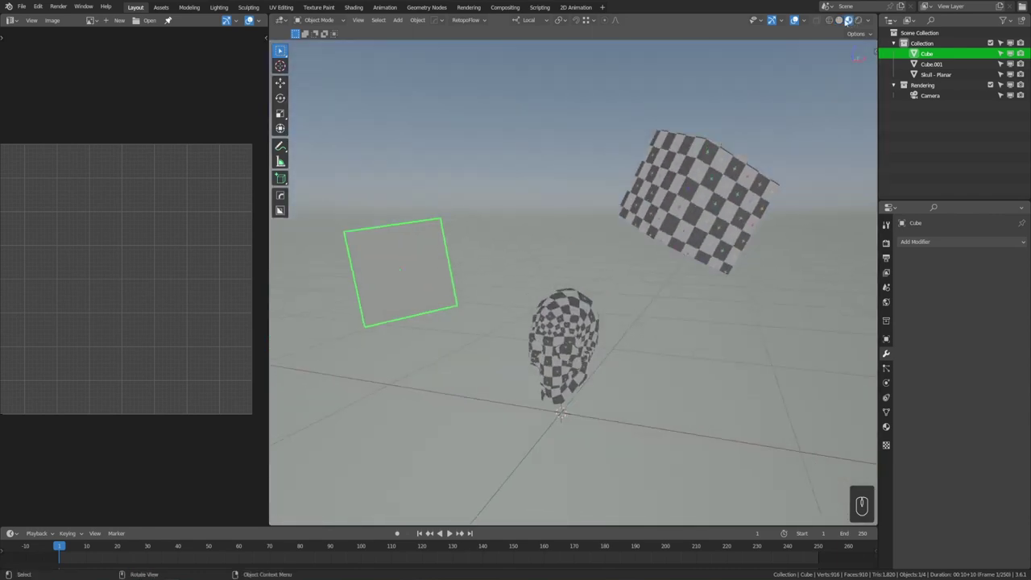
pyautogui.click(839, 20)
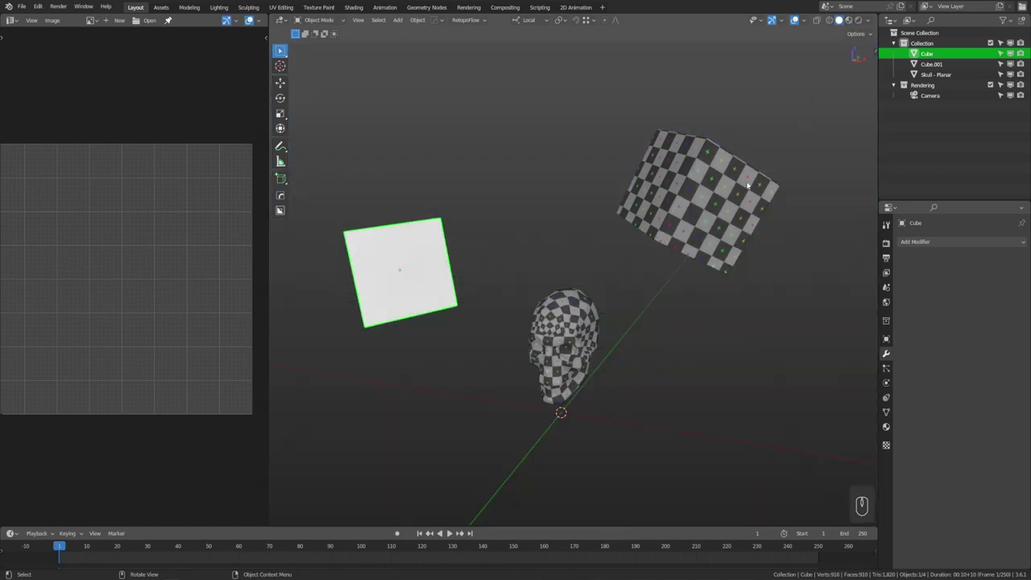
pyautogui.click(848, 20)
# Step: Disable UV Flow's UV checkers on the checkered cube and the skull together, and turn off Scene World lighting for Material Preview
pyautogui.click(756, 159)
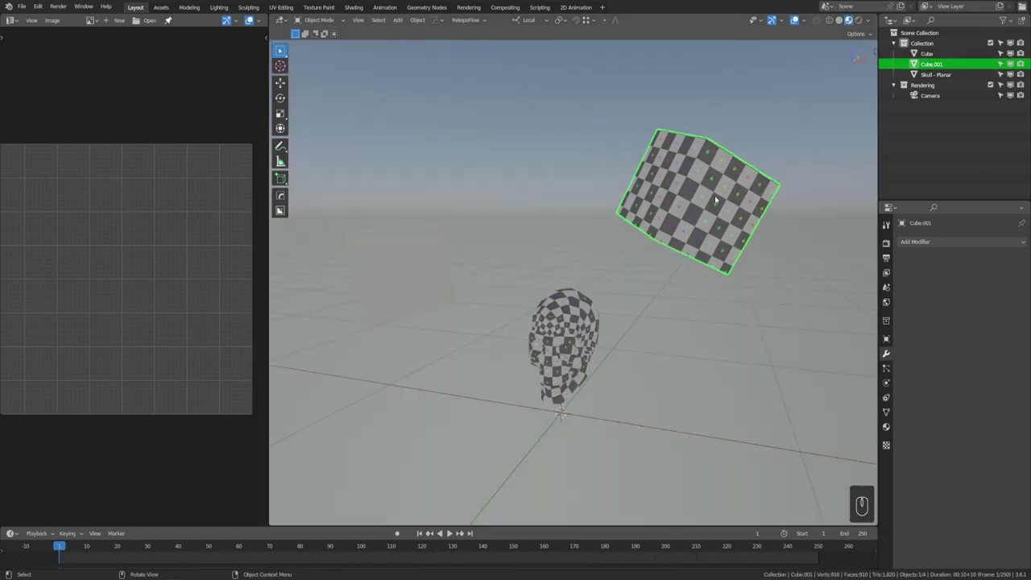
pyautogui.keyDown('shift'); pyautogui.click(564, 347); pyautogui.keyUp('shift')
pyautogui.click(418, 21)
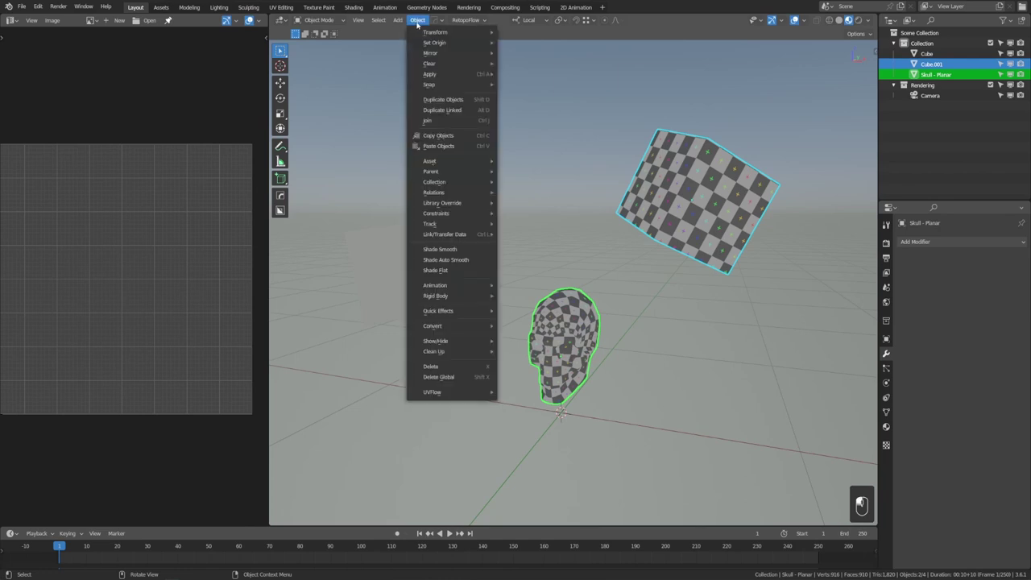
pyautogui.moveTo(448, 392)
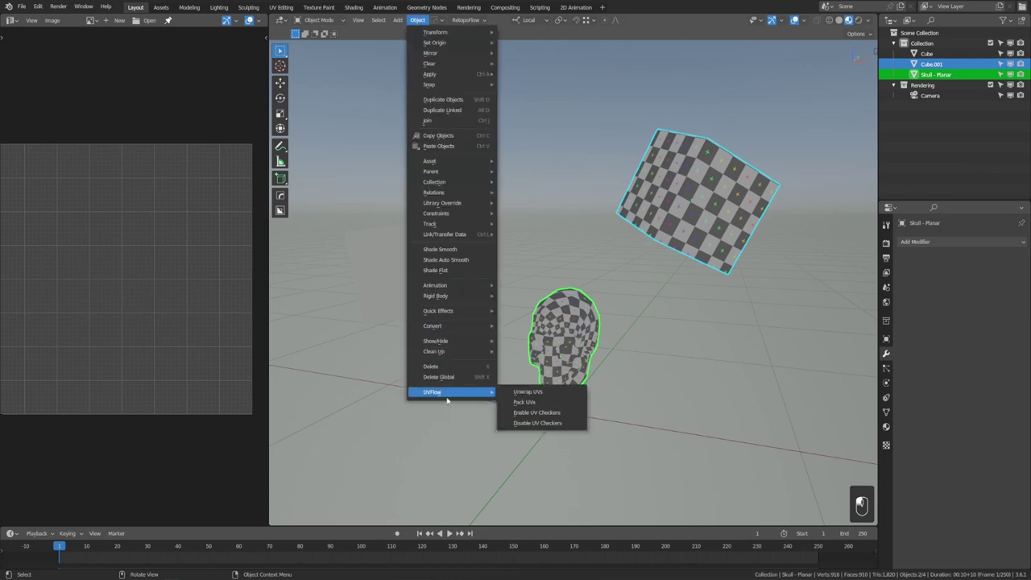
pyautogui.click(551, 423)
pyautogui.moveTo(696, 310)
pyautogui.mouseDown(button='middle')
pyautogui.moveTo(725, 314)
pyautogui.moveTo(687, 319)
pyautogui.mouseUp(button='middle')
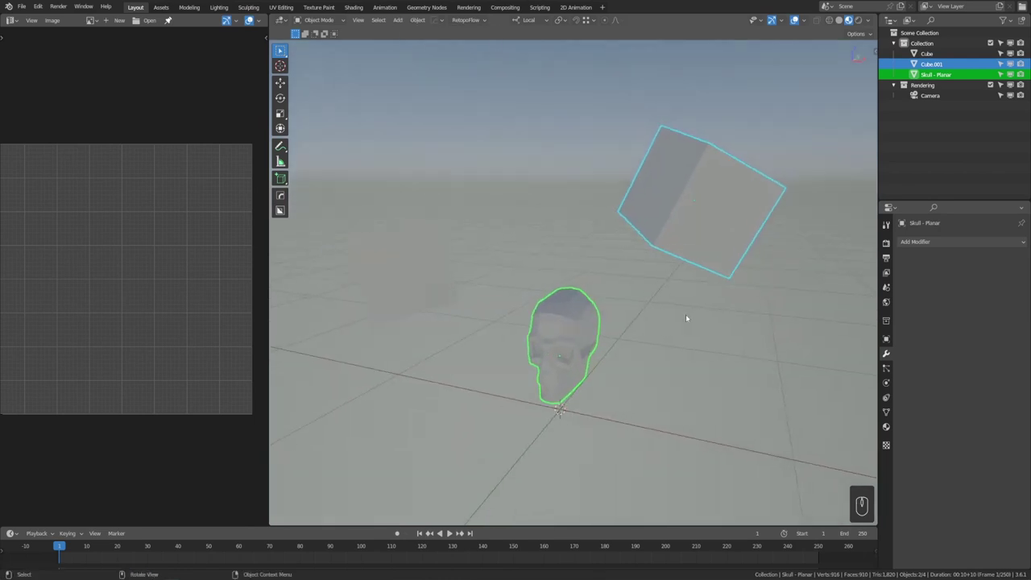
pyautogui.click(869, 20)
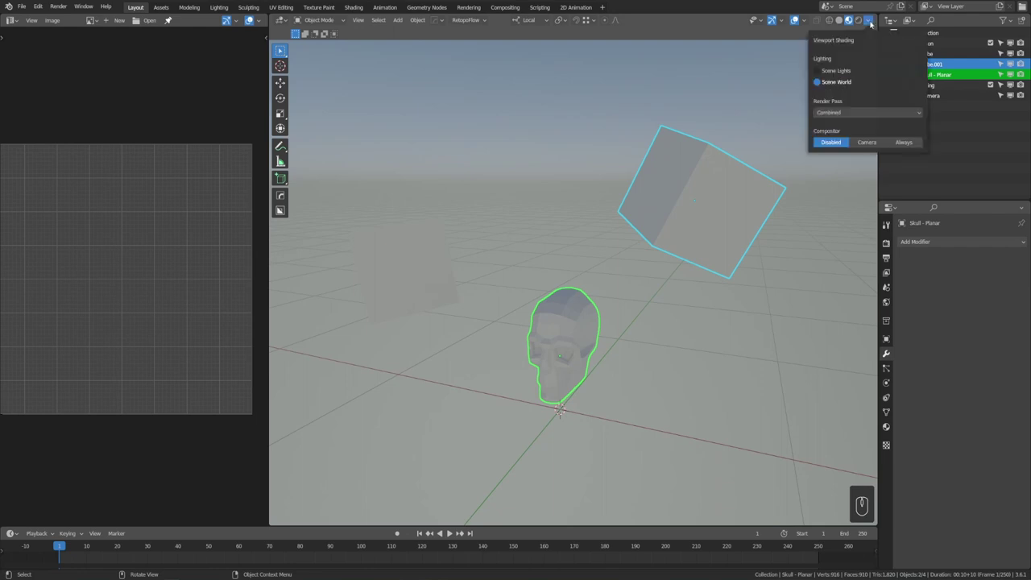
pyautogui.click(846, 82)
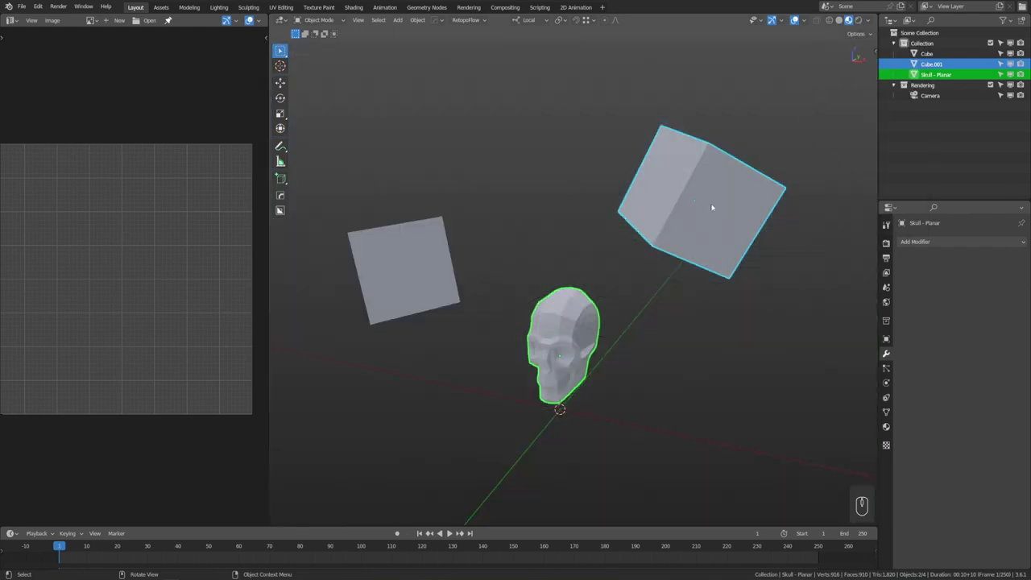
# Step: Delete both cubes and select the remaining skull
pyautogui.click(738, 192)
pyautogui.keyDown('shift'); pyautogui.click(435, 282); pyautogui.keyUp('shift')
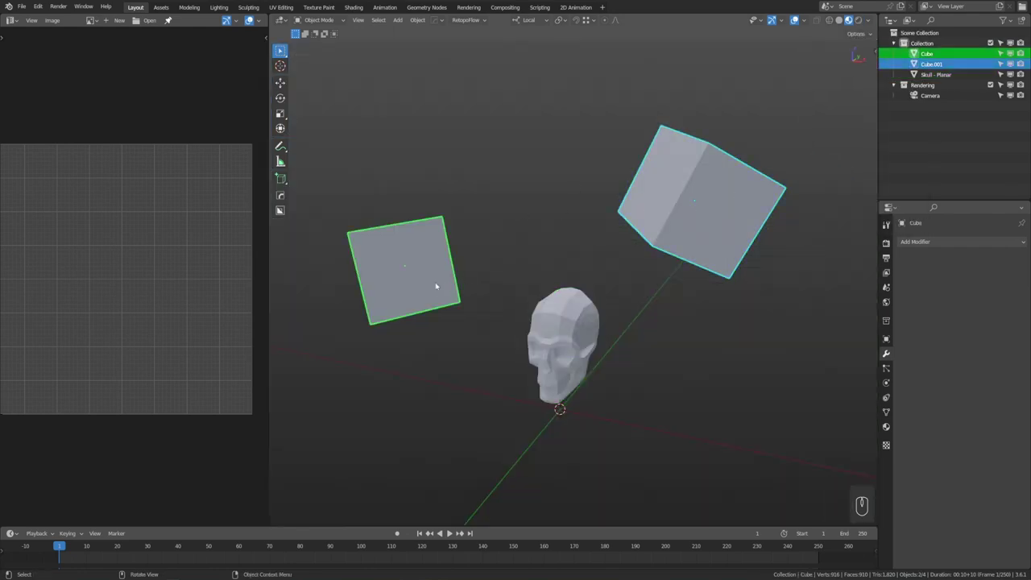
pyautogui.press('Delete')
pyautogui.click(544, 332)
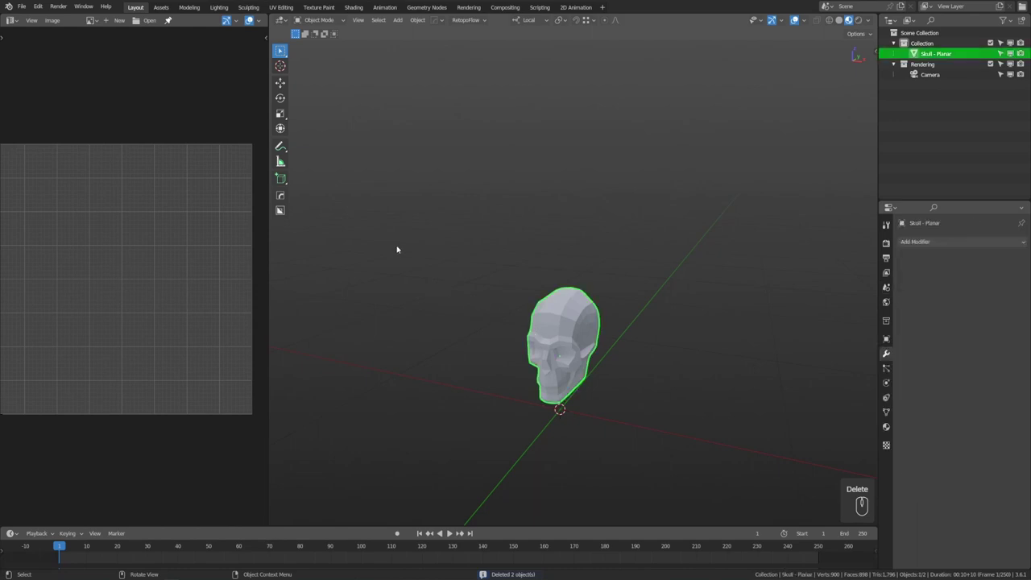
# Step: Switch the skull to Edit Mode with UV Flow's overlays and show the UV overlay settings
pyautogui.press('Tab')
pyautogui.keyDown('shift'); pyautogui.moveTo(693, 376); pyautogui.dragTo(702, 301, button='middle'); pyautogui.keyUp('shift')
pyautogui.scroll(1, 703, 300)
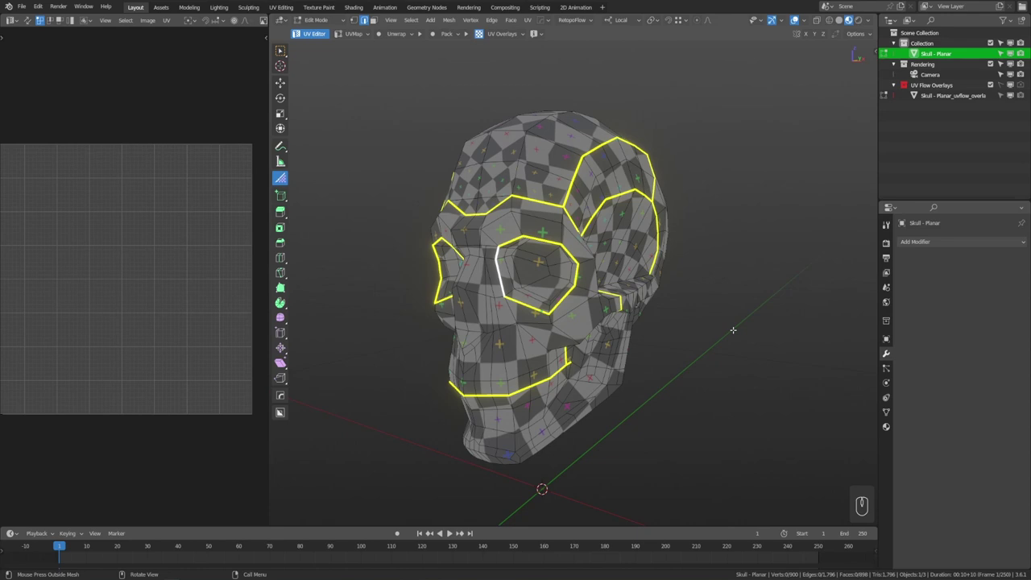
pyautogui.moveTo(706, 322); pyautogui.dragTo(718, 338, button='middle')
pyautogui.click(499, 33)
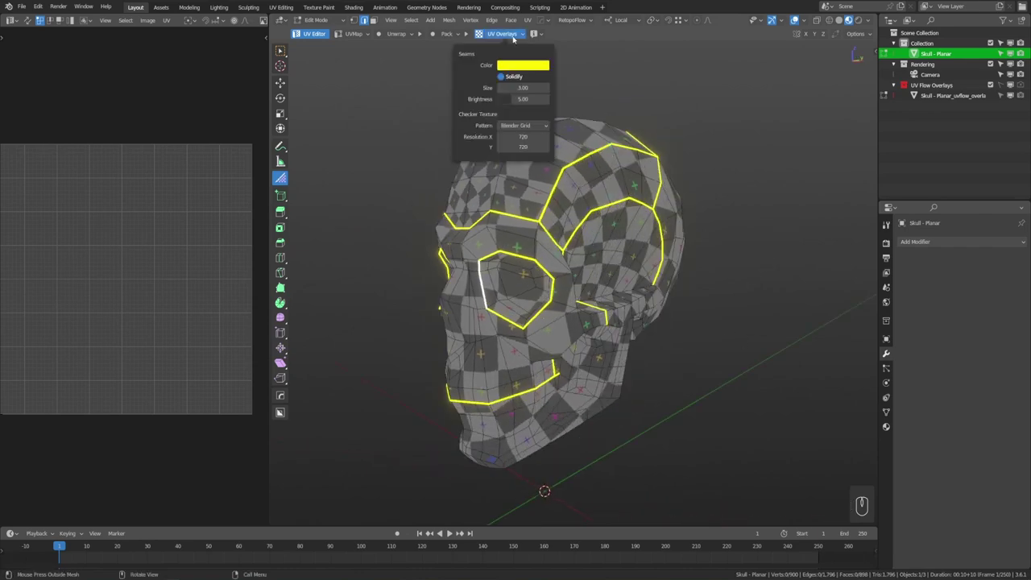
# Step: Mark a seam across the upper forehead, from one side seam to the other
pyautogui.moveTo(669, 169); pyautogui.dragTo(636, 234, button='middle')
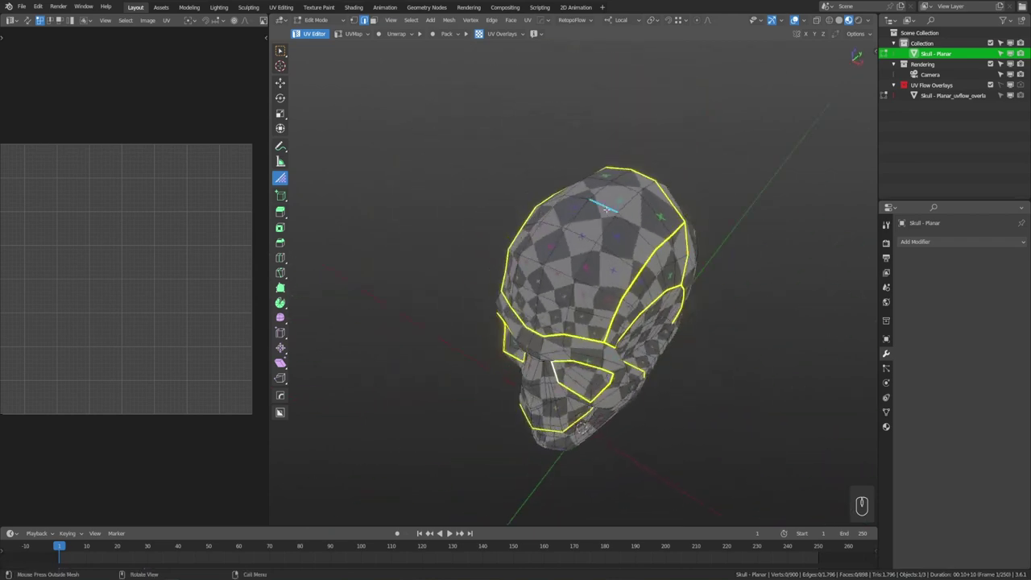
pyautogui.moveTo(711, 357); pyautogui.dragTo(642, 301, button='middle')
# Step: Toggle Solidify off and on for the seam overlay, and set the seam size to 2
pyautogui.click(509, 35)
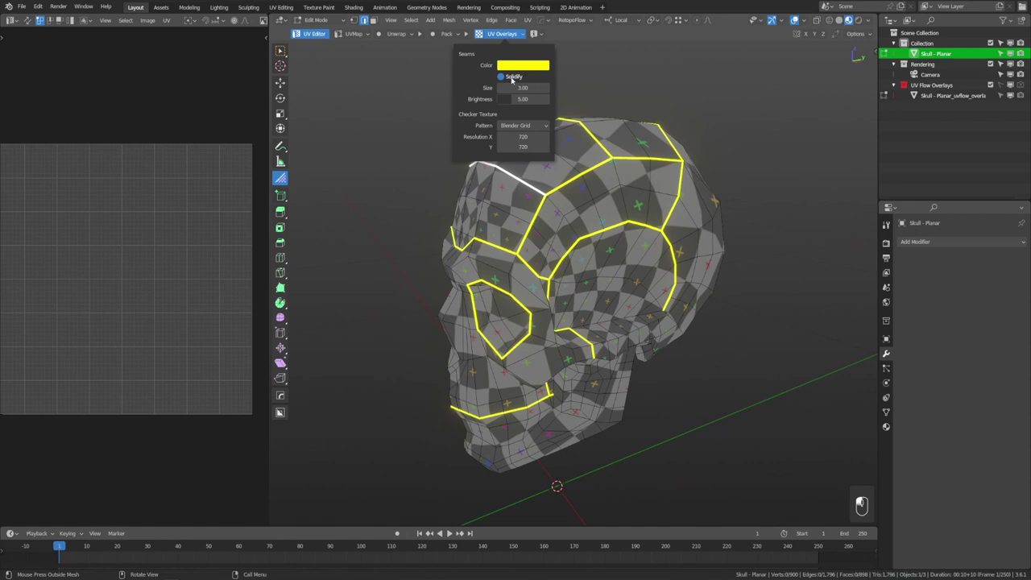
pyautogui.click(513, 77)
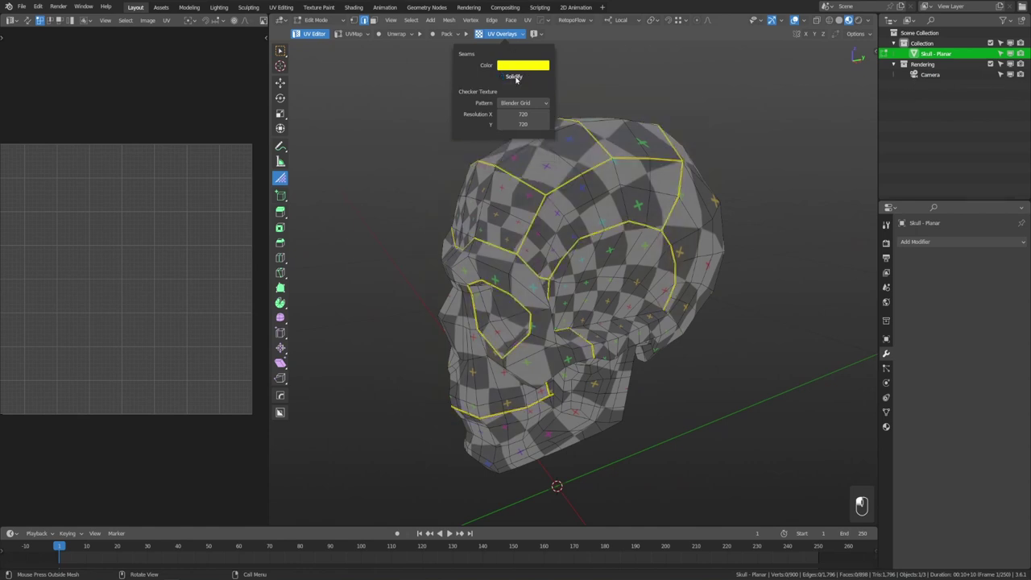
pyautogui.click(514, 77)
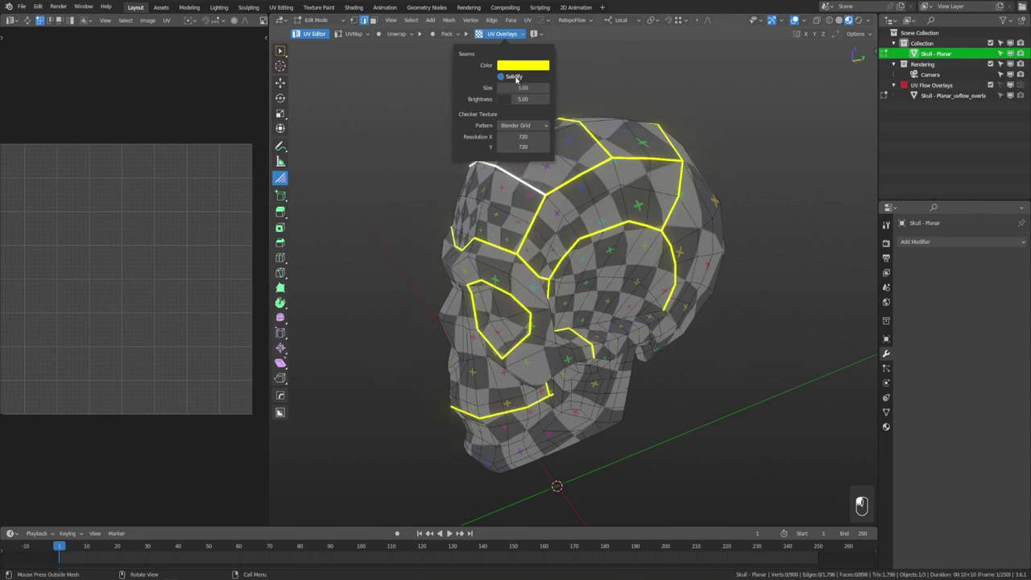
pyautogui.moveTo(523, 87)
pyautogui.mouseDown()
pyautogui.moveTo(419, 261)
pyautogui.moveTo(451, 241)
pyautogui.moveTo(515, 146)
pyautogui.moveTo(499, 240)
pyautogui.moveTo(523, 98)
pyautogui.mouseUp()
pyautogui.moveTo(523, 87); pyautogui.dragTo(520, 87)
pyautogui.moveTo(685, 316); pyautogui.dragTo(684, 359, button='middle')
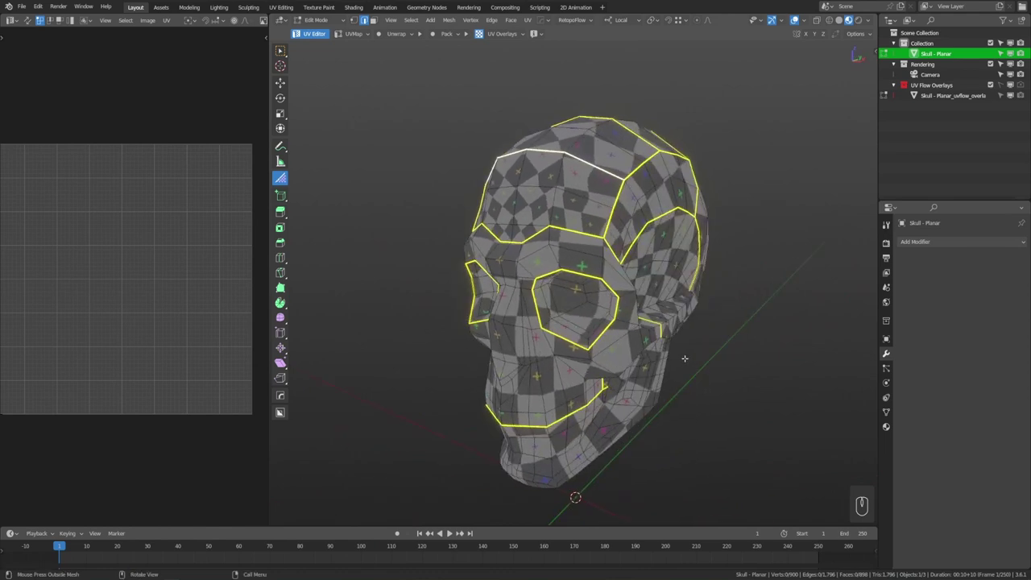
# Step: Switch the seam overlay's Solidify option off and back on twice to compare both seam displays
pyautogui.click(481, 34)
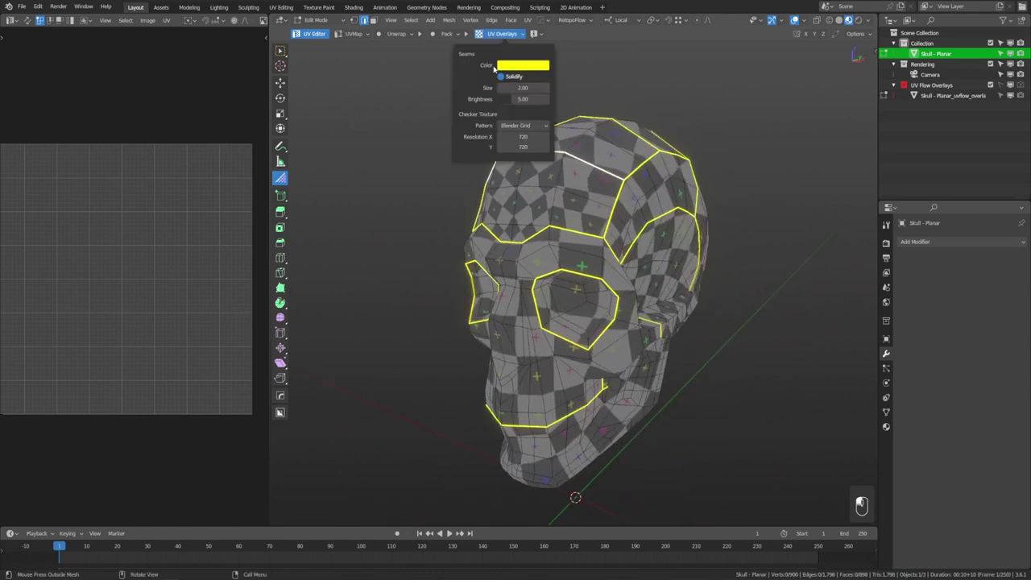
pyautogui.click(501, 77)
pyautogui.click(500, 77)
pyautogui.click(501, 77)
pyautogui.click(500, 77)
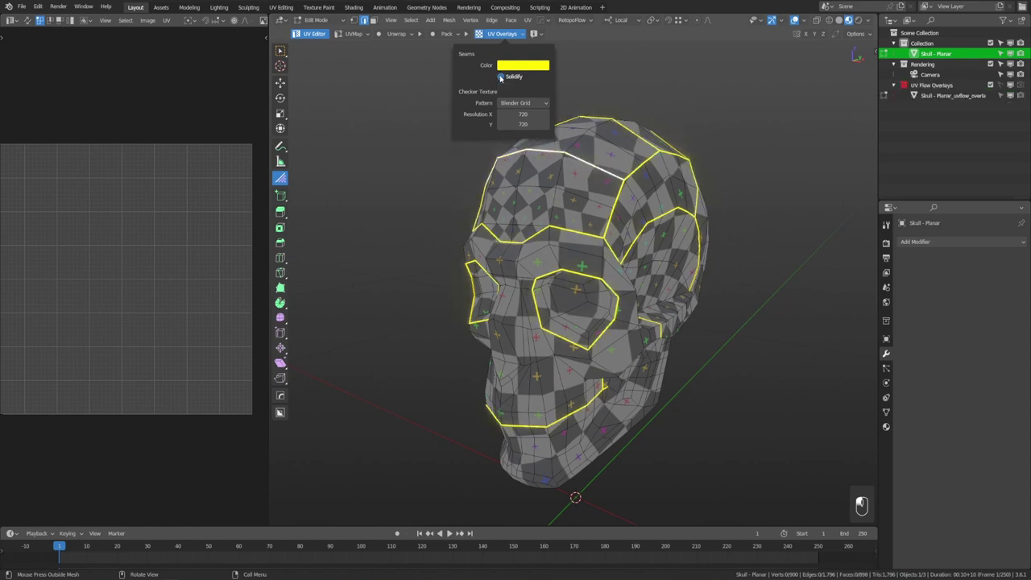
pyautogui.hotkey('alt', 'a')
# Step: Turn on automatic unwrapping in UV Flow's Unwrap settings
pyautogui.moveTo(495, 252); pyautogui.dragTo(573, 280, button='middle')
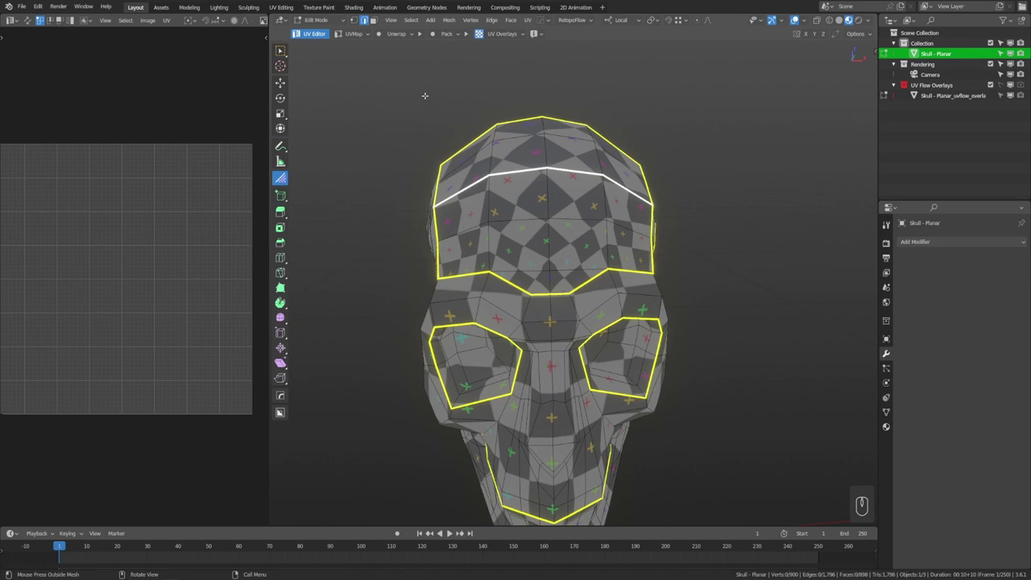
pyautogui.click(402, 36)
pyautogui.moveTo(381, 528); pyautogui.dragTo(383, 536)
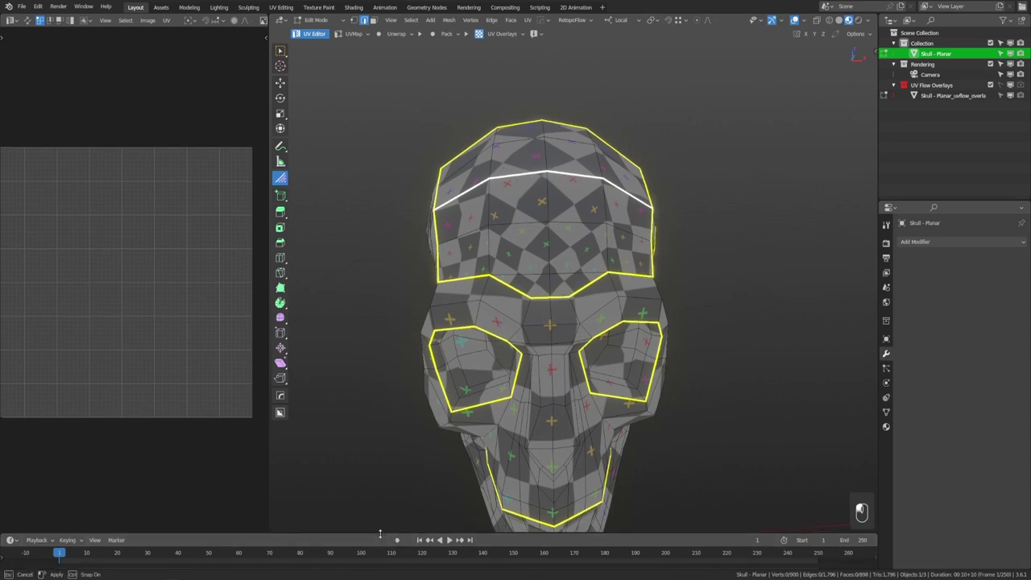
pyautogui.click(379, 36)
# Step: Mark seams along the midline over the top of the skull, splitting both crown sections
pyautogui.moveTo(463, 198); pyautogui.dragTo(540, 234, button='middle')
pyautogui.click(537, 260)
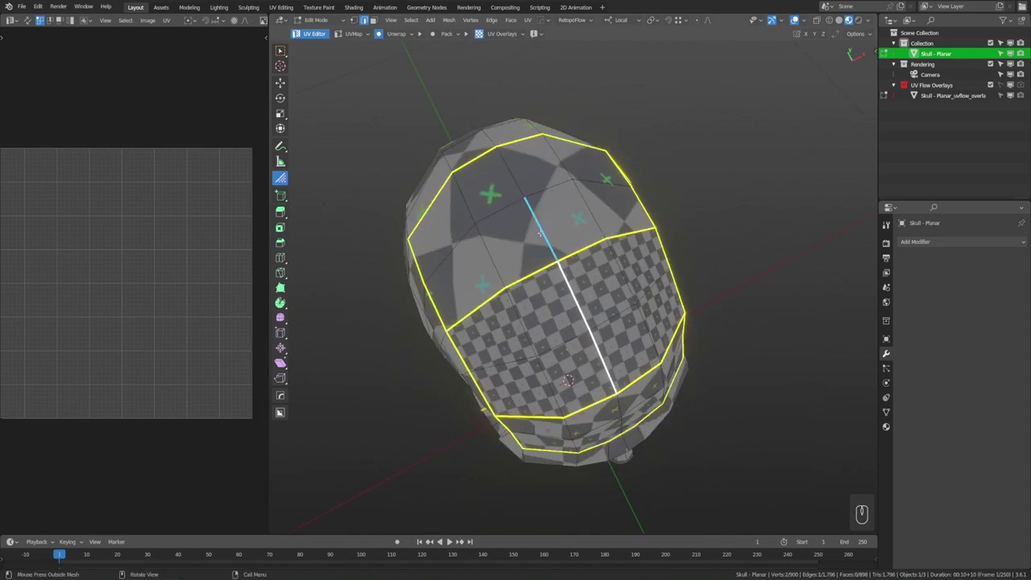
pyautogui.click(540, 234)
pyautogui.moveTo(690, 315); pyautogui.dragTo(664, 287, button='middle')
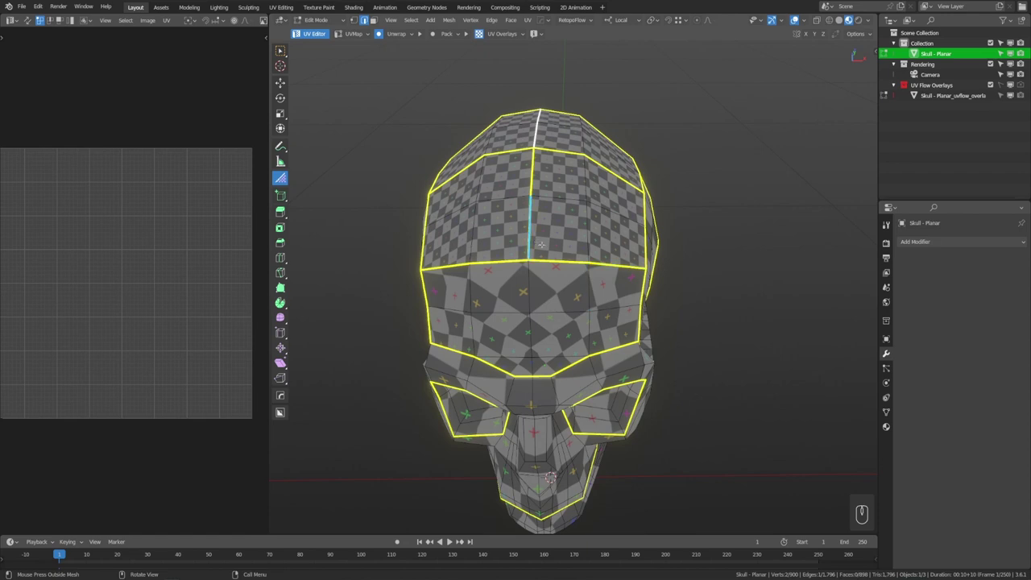
# Step: Enable Blender's Live Unwrap in both the UV editor and the 3D viewport options
pyautogui.click(167, 20)
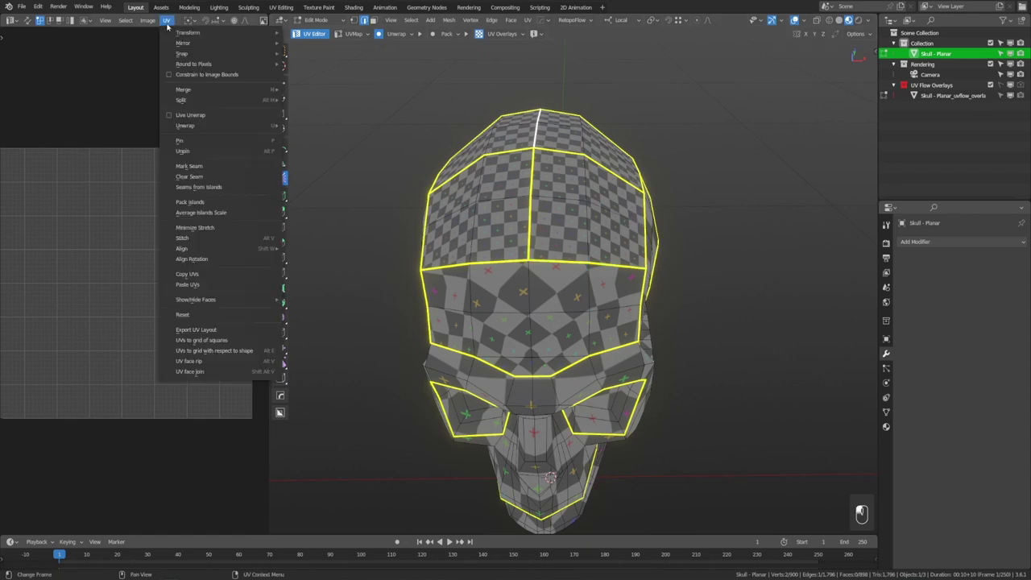
pyautogui.click(191, 116)
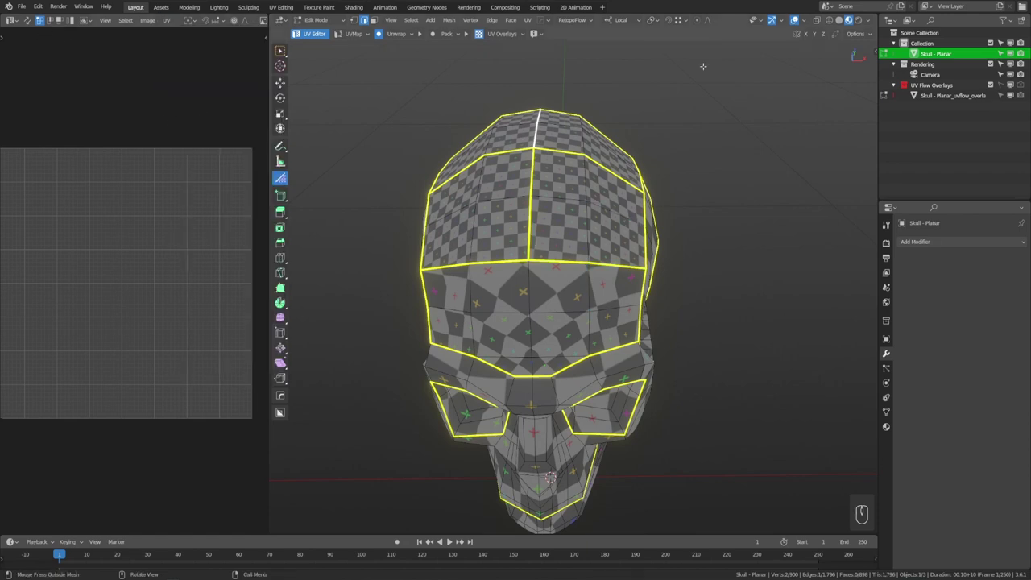
pyautogui.click(862, 35)
pyautogui.click(855, 80)
# Step: Select the vertical midline edges of the forehead and mark them as a seam with Blender's Mark Seam
pyautogui.press('shift')
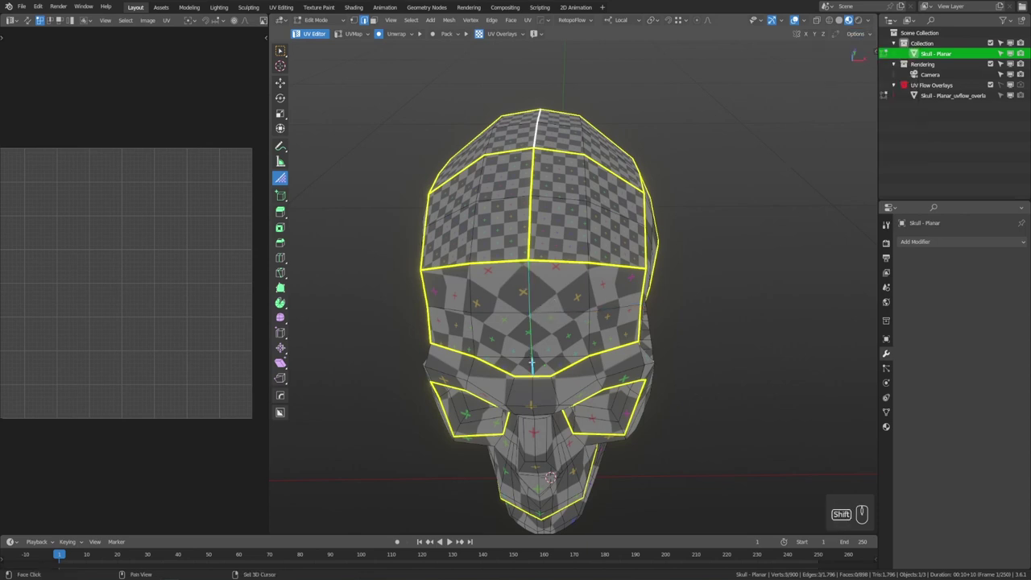
pyautogui.rightClick(764, 303)
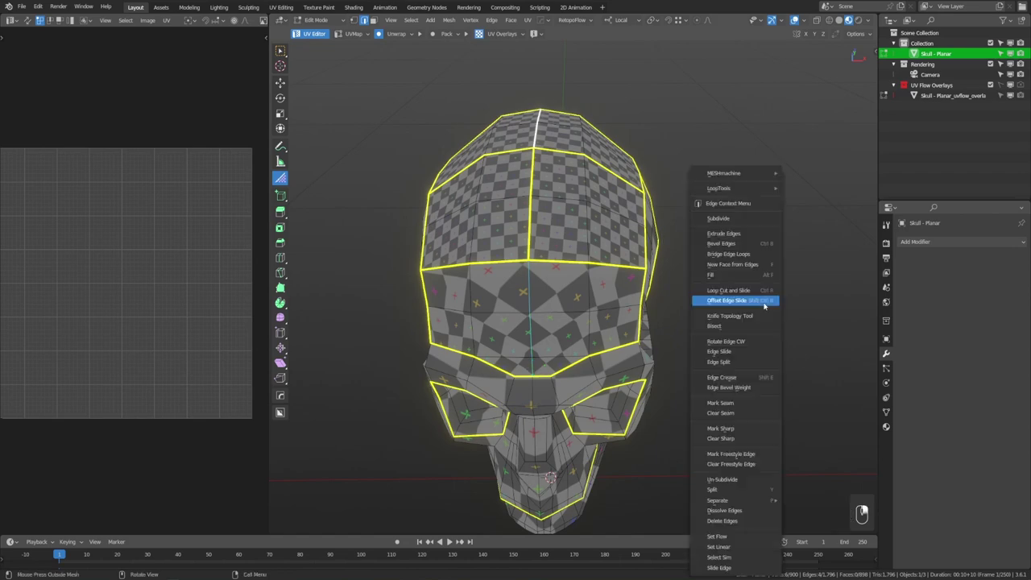
pyautogui.click(742, 406)
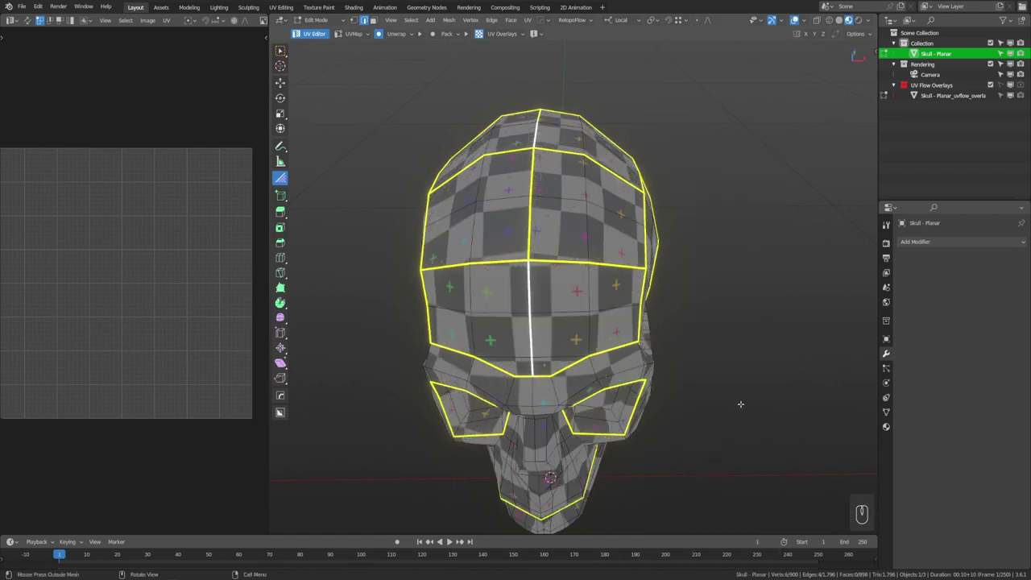
pyautogui.moveTo(746, 415); pyautogui.dragTo(726, 381, button='middle')
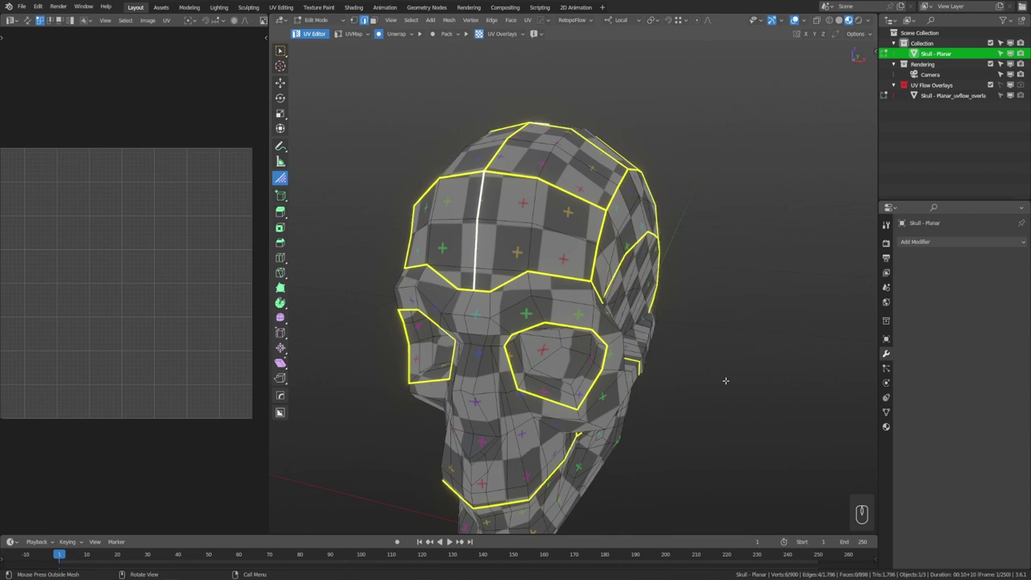
# Step: Select the complete face islands of both eye sockets
pyautogui.click(555, 372)
pyautogui.hotkey('ctrl', 'l')
pyautogui.keyDown('shift'); pyautogui.click(442, 349); pyautogui.keyUp('shift')
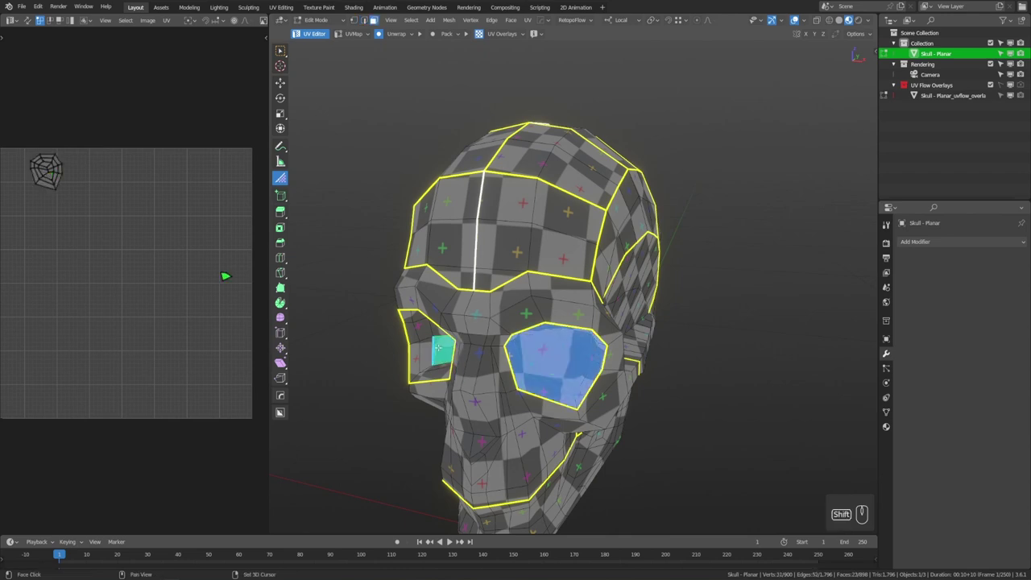
pyautogui.hotkey('ctrl', 'z')
pyautogui.hotkey('ctrl', 'z')
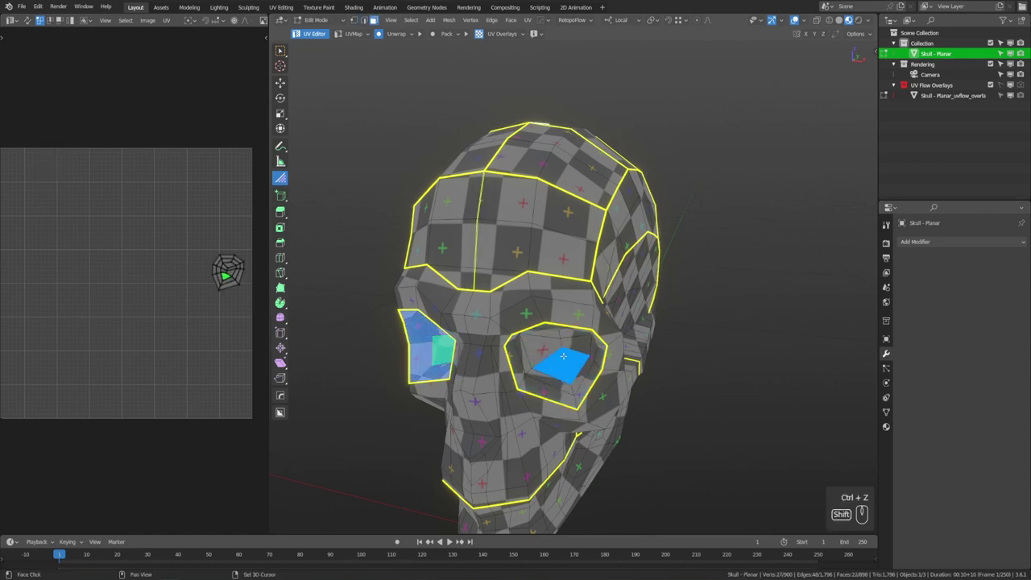
pyautogui.hotkey('ctrl', 'l')
# Step: Move one eye-socket UV island just below the other in the UV editor, and select the upper island
pyautogui.scroll(2, 148, 247)
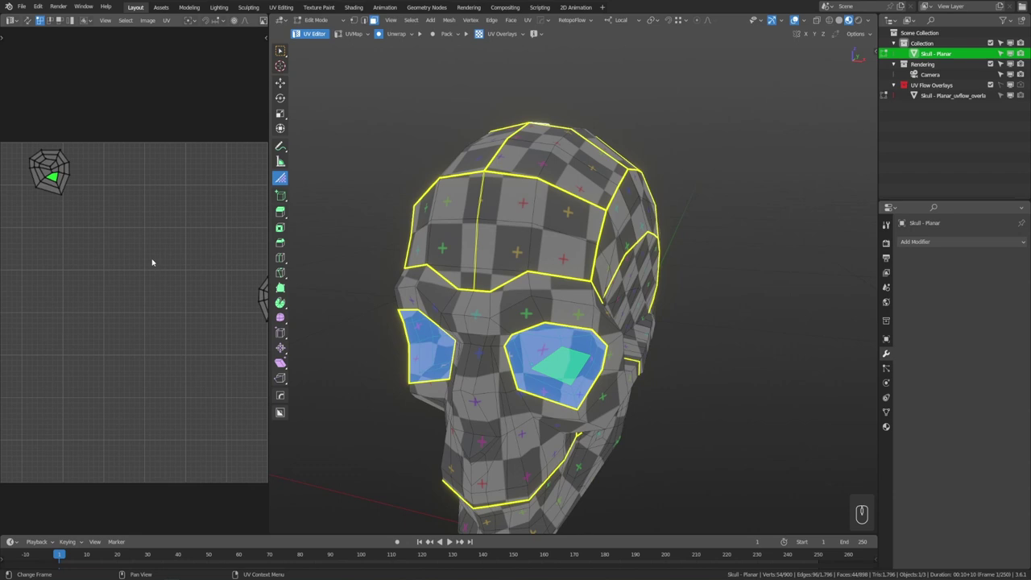
pyautogui.scroll(-4, 152, 262)
pyautogui.press('b')
pyautogui.moveTo(169, 246); pyautogui.dragTo(269, 340)
pyautogui.press('g')
pyautogui.click(105, 284)
pyautogui.press('b')
pyautogui.moveTo(57, 181); pyautogui.dragTo(114, 236)
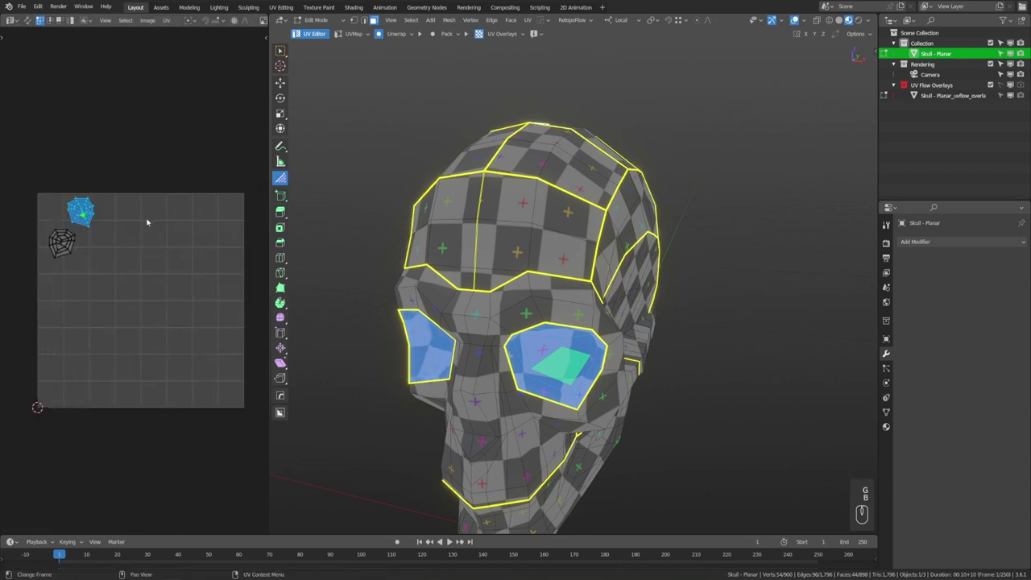
# Step: Move the upper eye-socket UV island closer above the other one, then reposition and slightly enlarge both islands together
pyautogui.press('g')
pyautogui.click(135, 230)
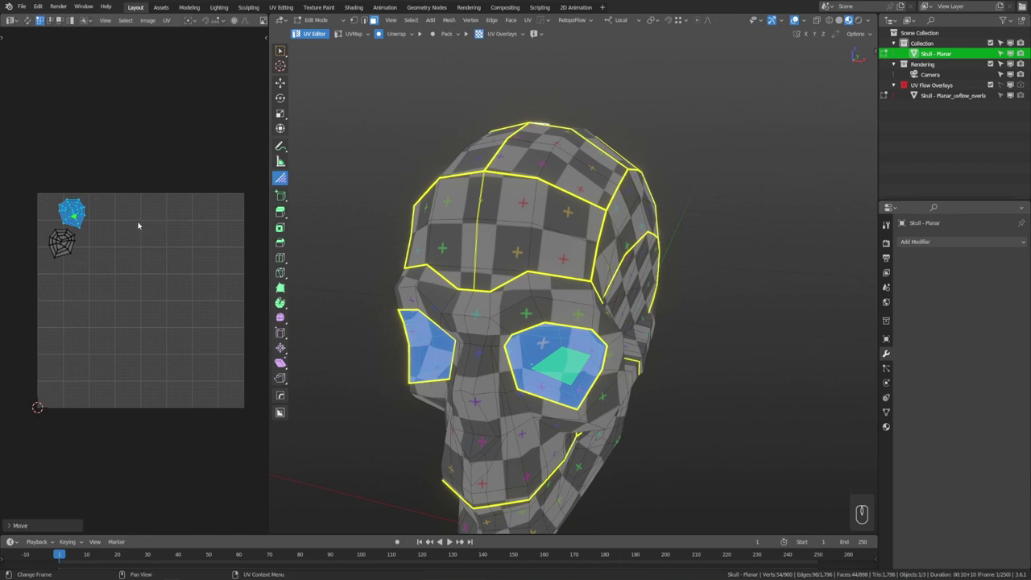
pyautogui.keyDown('shift'); pyautogui.click(72, 240); pyautogui.keyUp('shift')
pyautogui.press('b')
pyautogui.press('g')
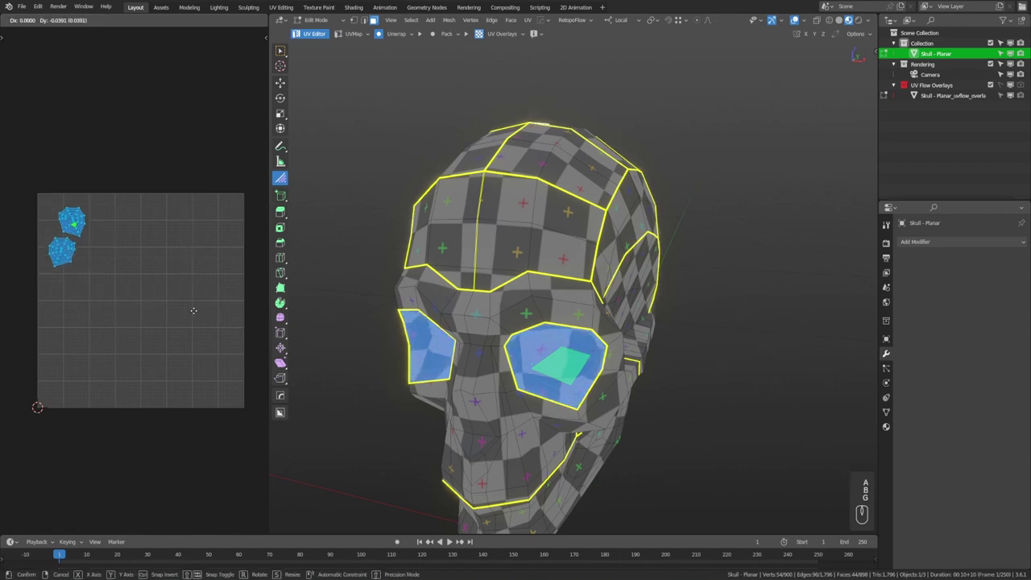
pyautogui.click(193, 306)
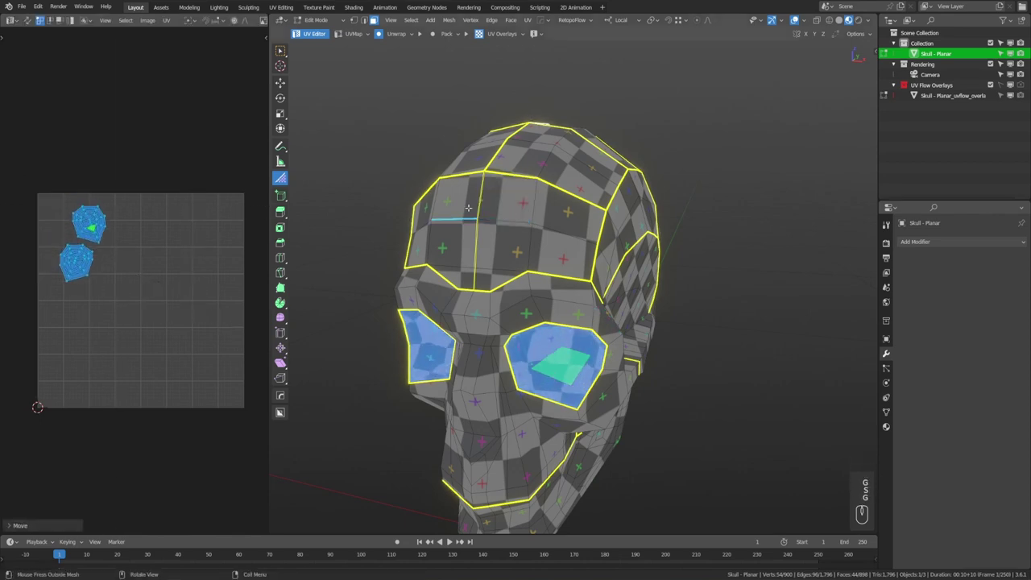
pyautogui.keyDown('shift'); pyautogui.click(508, 197); pyautogui.keyUp('shift')
pyautogui.keyDown('shift'); pyautogui.click(453, 242); pyautogui.keyUp('shift')
pyautogui.keyDown('shift'); pyautogui.click(477, 275); pyautogui.keyUp('shift')
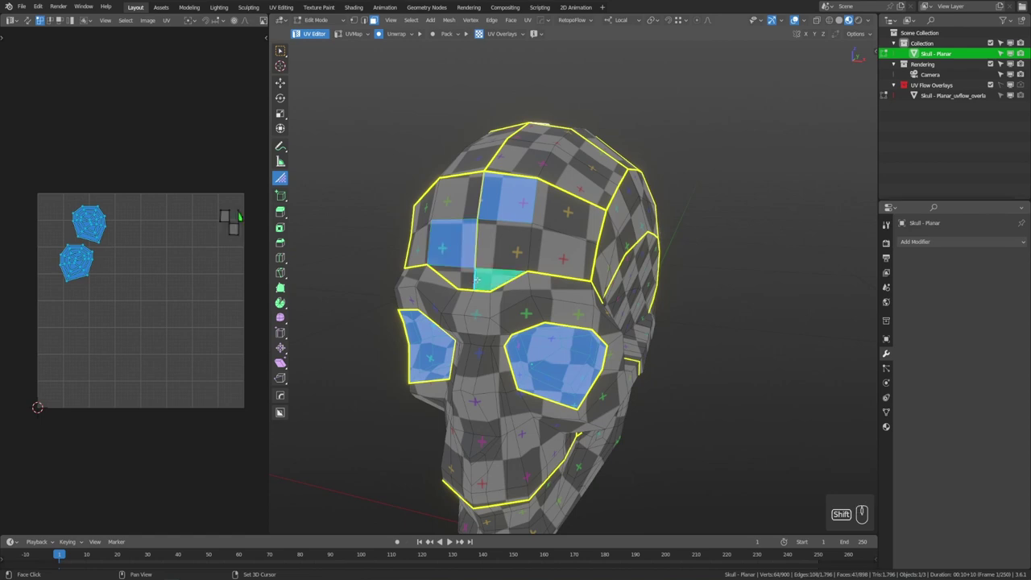
pyautogui.rightClick(506, 388)
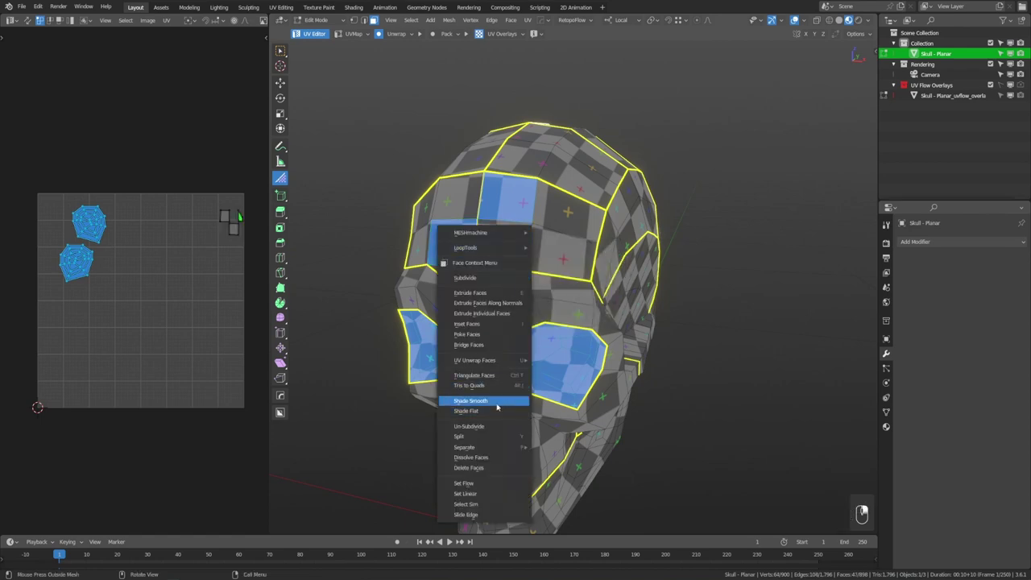
pyautogui.click(491, 458)
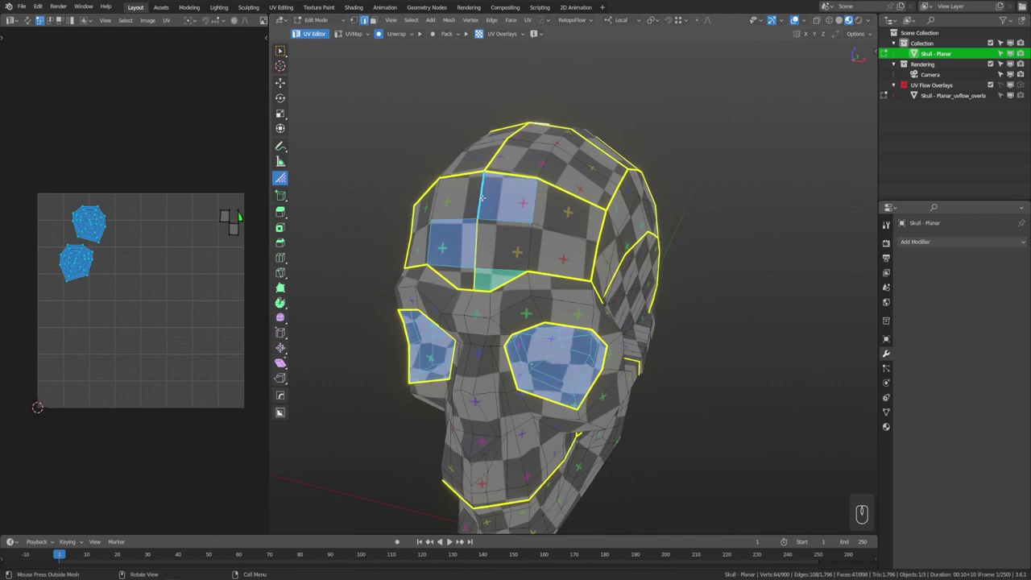
# Step: Clear the seam from the vertical midline edges of the forehead with Blender's Clear Seam, and deselect everything
pyautogui.hotkey('alt', 'a')
pyautogui.keyDown('alt'); pyautogui.click(477, 230); pyautogui.keyUp('alt')
pyautogui.rightClick(532, 245)
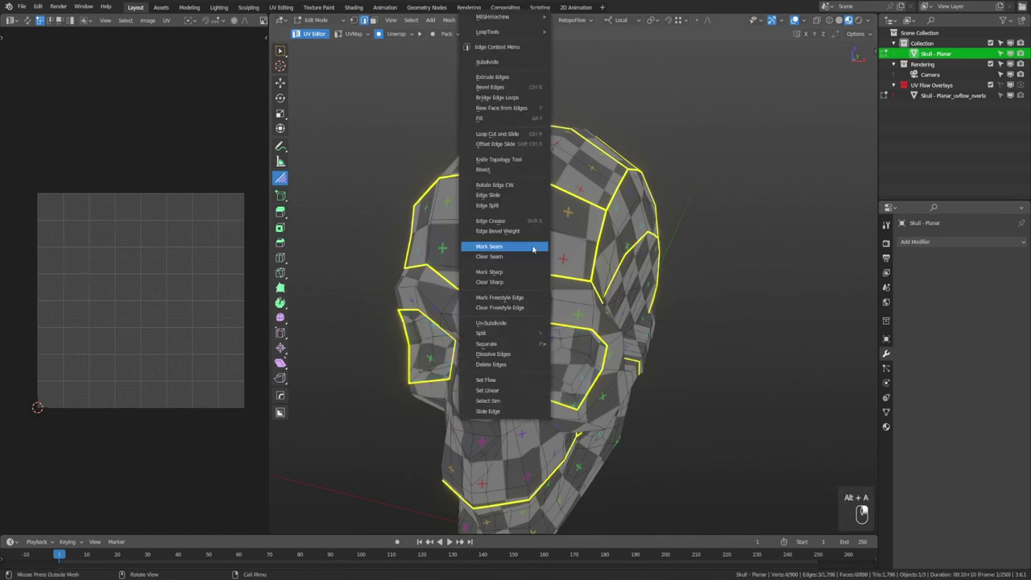
pyautogui.click(534, 258)
pyautogui.hotkey('alt', 'a')
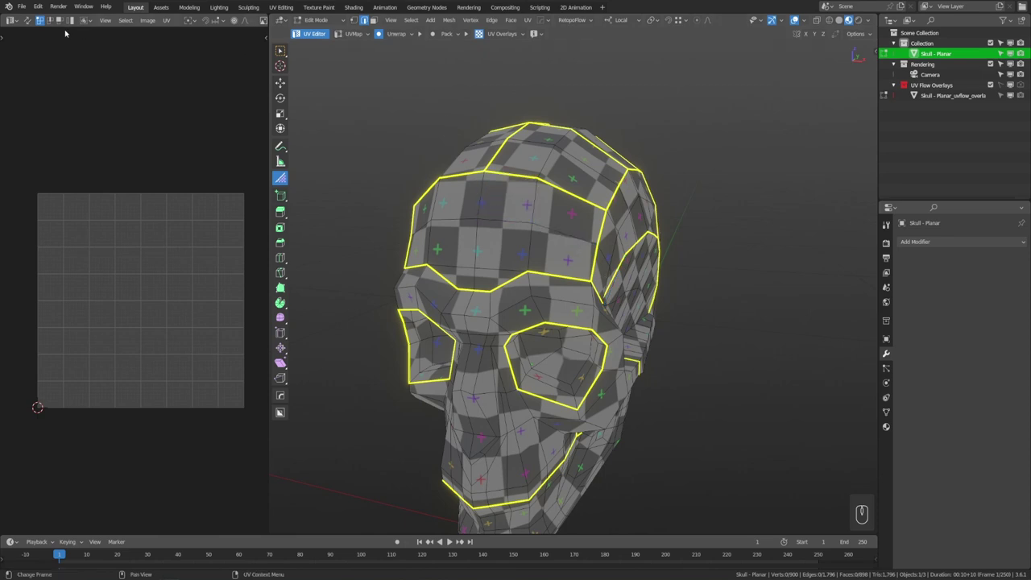
# Step: Disable Blender's Live Unwrap in both the UV editor and the 3D viewport options
pyautogui.click(166, 20)
pyautogui.moveTo(211, 122)
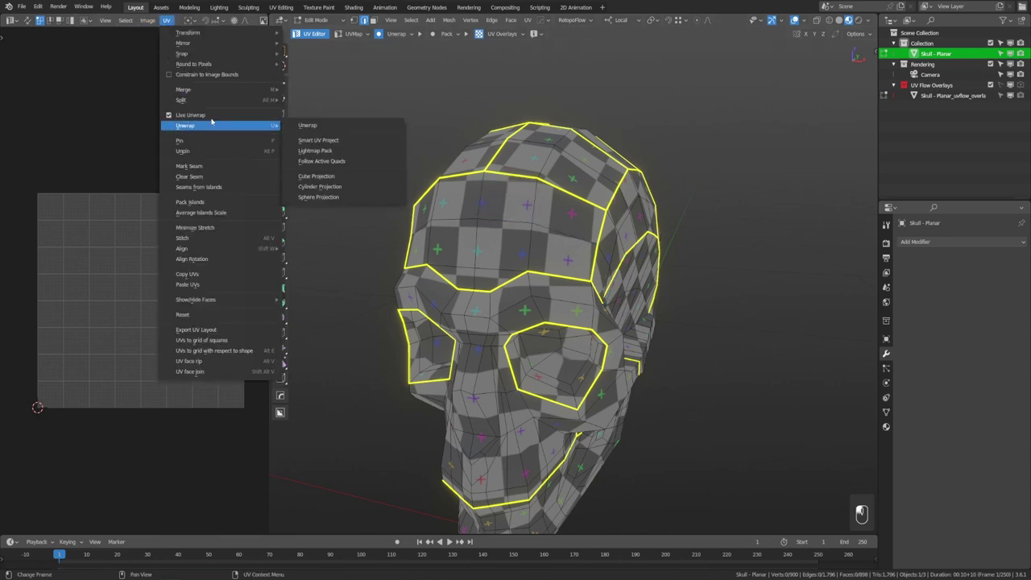
pyautogui.click(783, 20)
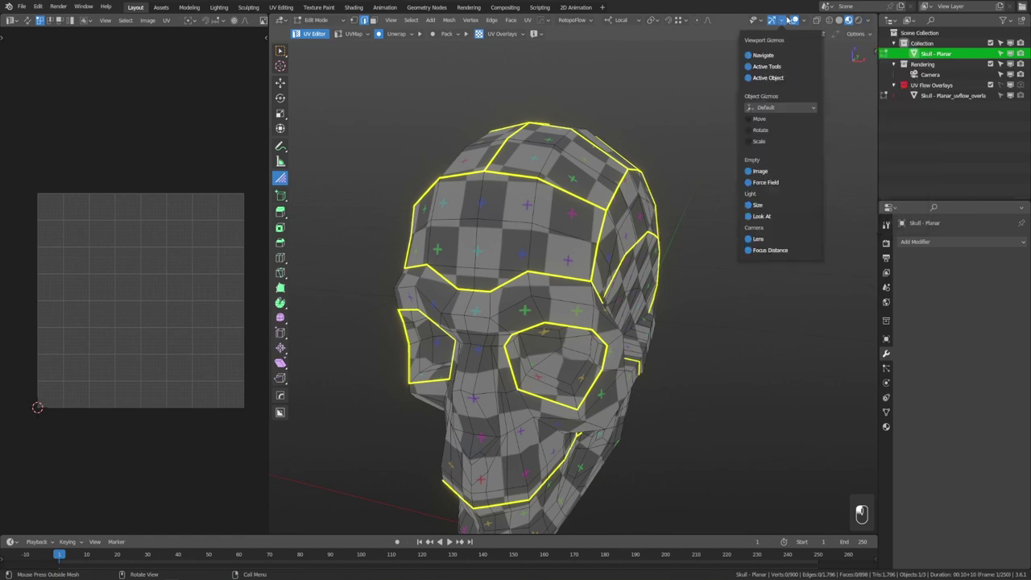
pyautogui.click(862, 34)
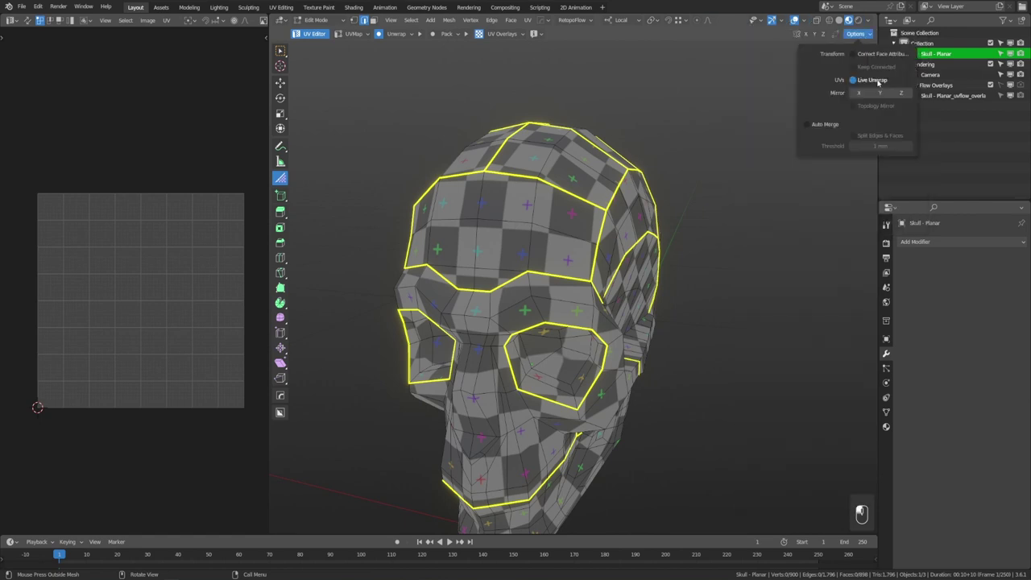
# Step: Mark the forehead's vertical midline as a seam with the UV Flow seam tool, and select both forehead face islands
pyautogui.moveTo(581, 234); pyautogui.dragTo(531, 198, button='middle')
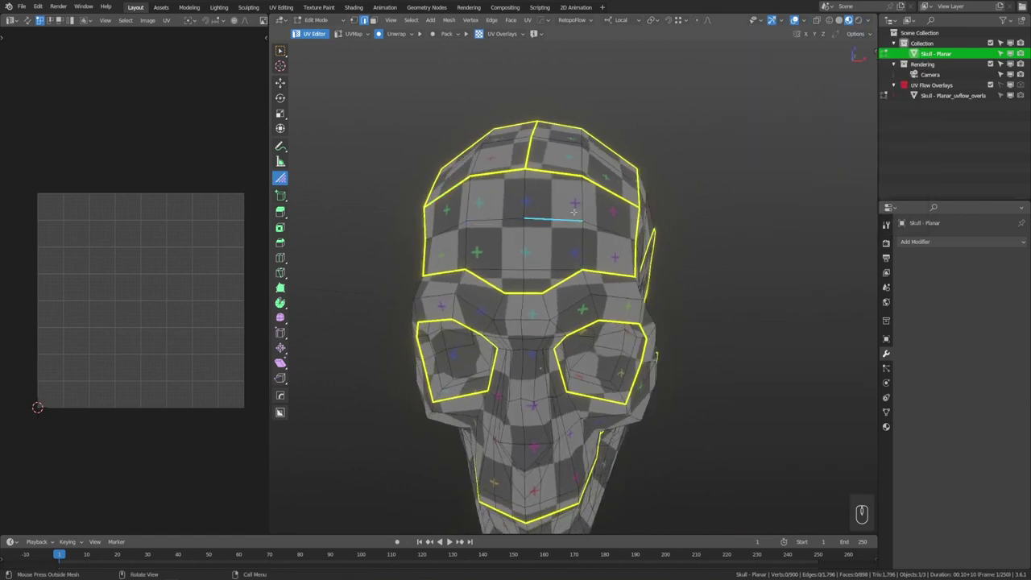
pyautogui.click(530, 197)
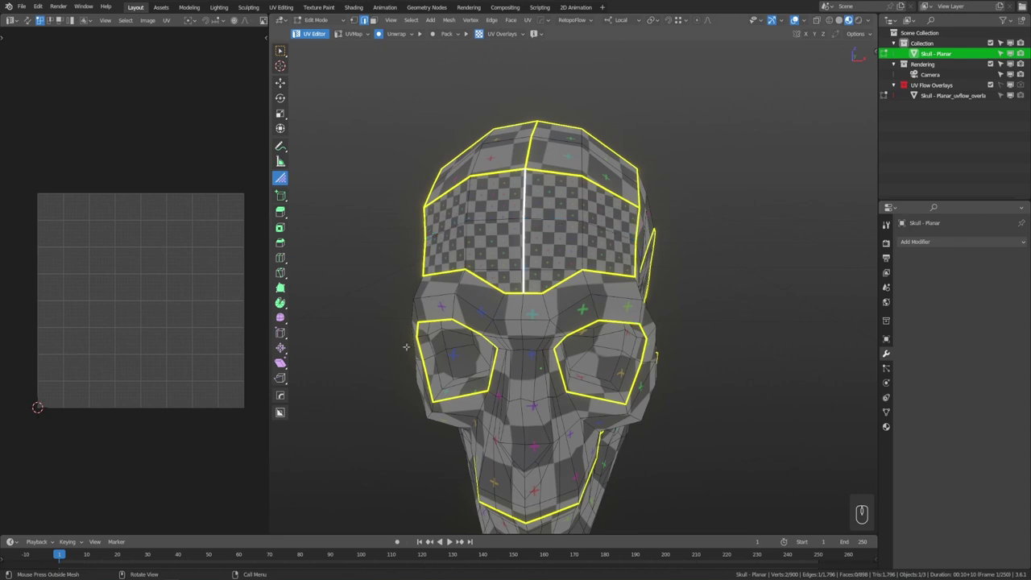
pyautogui.moveTo(677, 300); pyautogui.dragTo(566, 218, button='middle')
pyautogui.click(567, 217)
pyautogui.keyDown('shift'); pyautogui.click(617, 222); pyautogui.keyUp('shift')
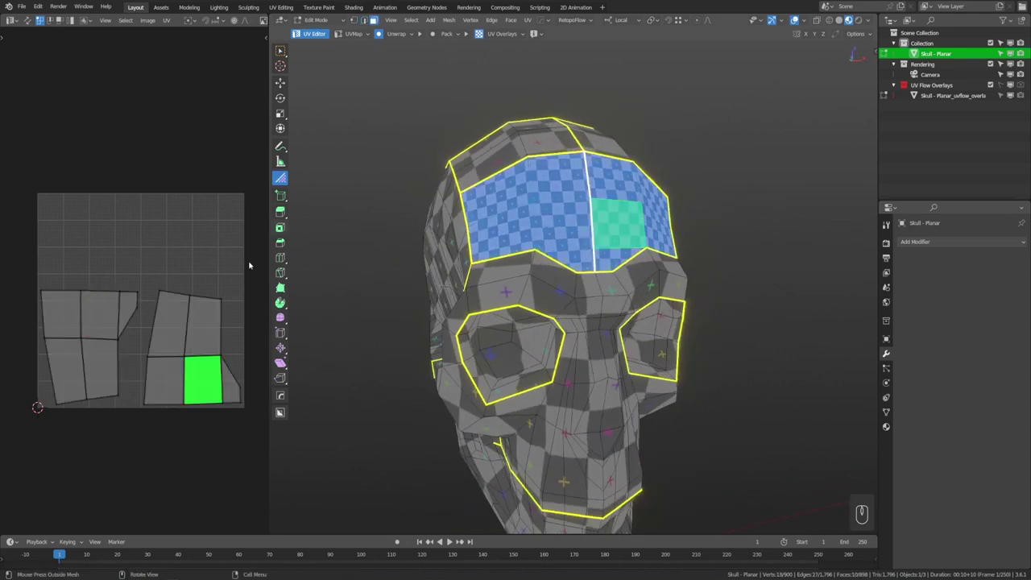
# Step: Deselect the forehead islands and remove the midline seam across the top of the skull just behind the forehead
pyautogui.moveTo(588, 355); pyautogui.dragTo(642, 225, button='middle')
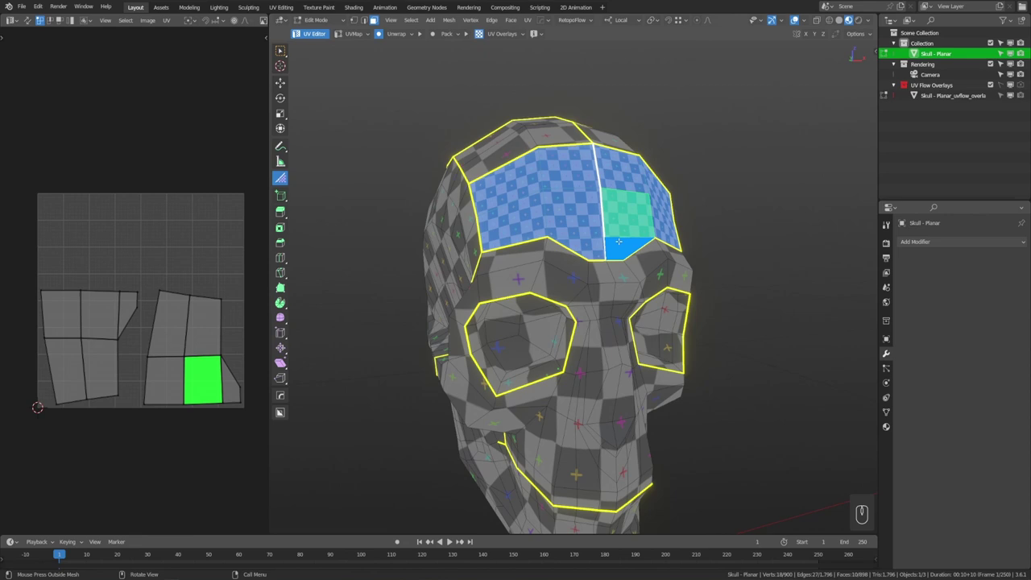
pyautogui.moveTo(619, 241); pyautogui.dragTo(626, 178, button='middle')
pyautogui.hotkey('alt', 'a')
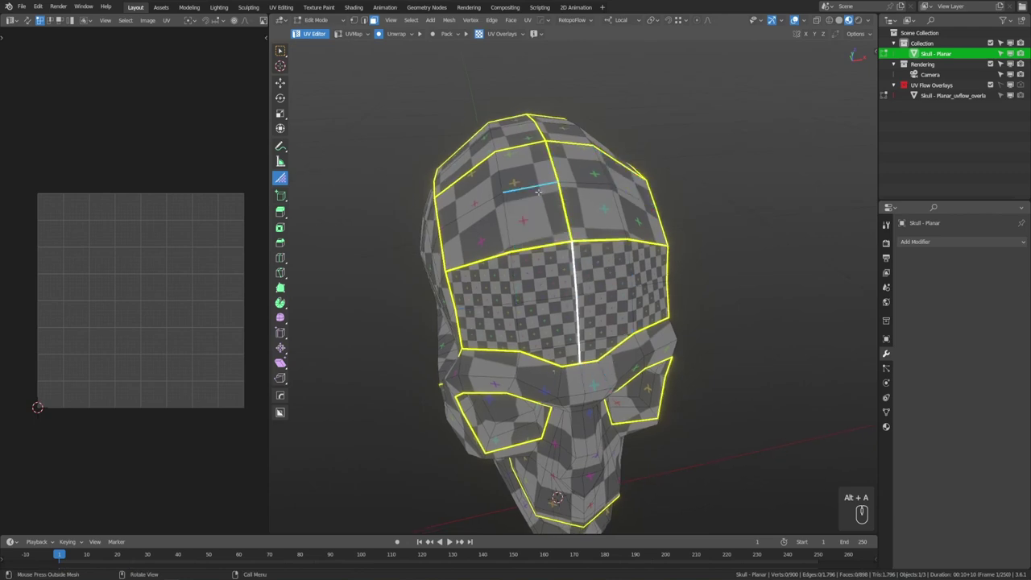
pyautogui.moveTo(789, 302); pyautogui.dragTo(758, 310, button='middle')
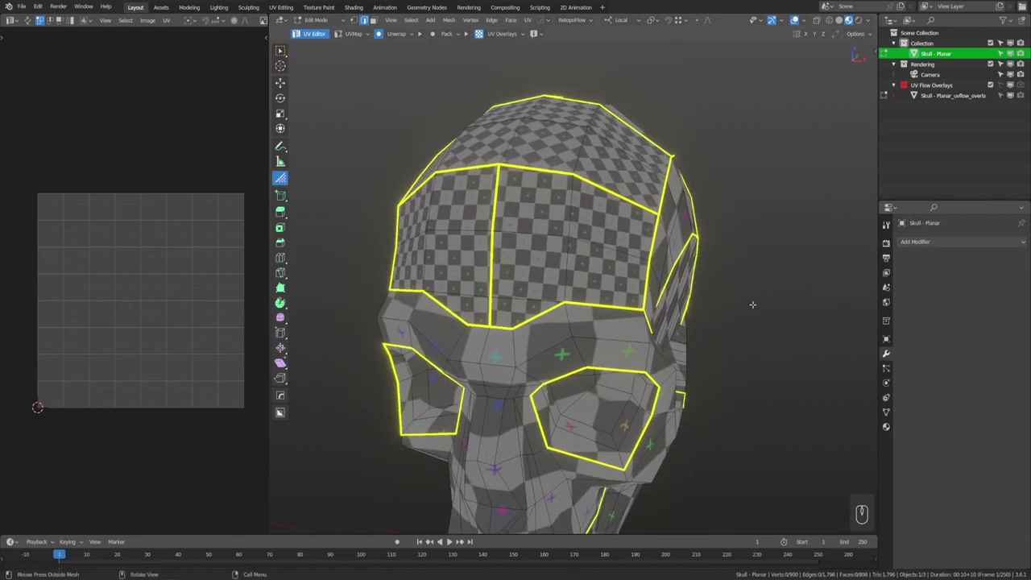
# Step: Disable Auto Align in the UV Flow unwrap options
pyautogui.click(398, 37)
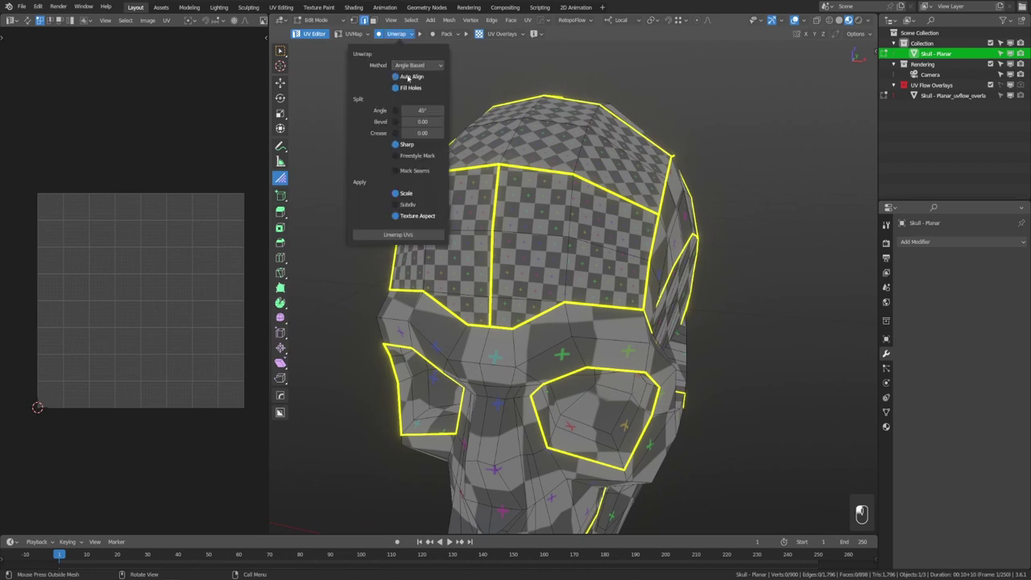
pyautogui.click(398, 34)
pyautogui.click(395, 76)
pyautogui.moveTo(636, 157); pyautogui.dragTo(551, 209, button='middle')
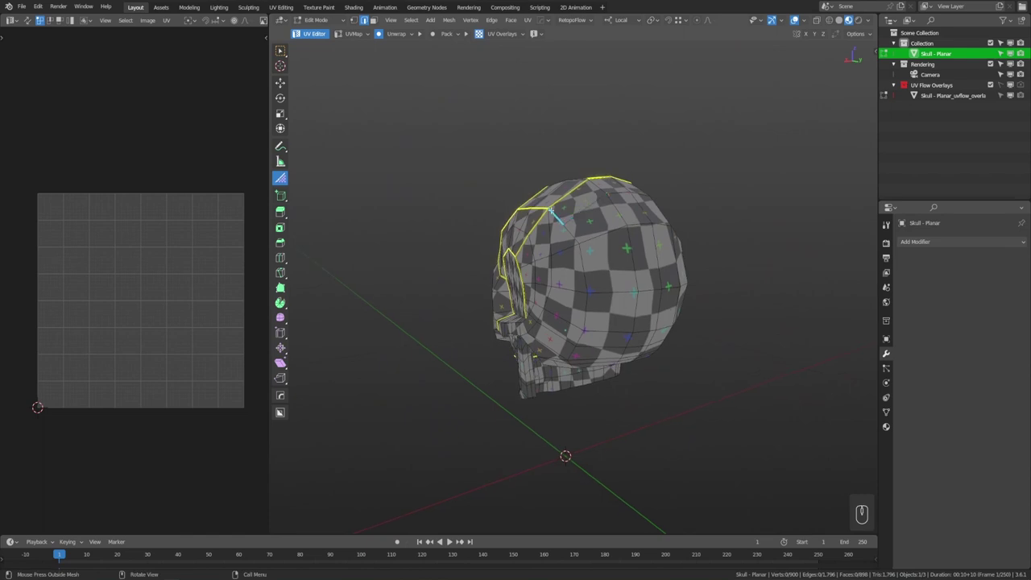
# Step: Mark seams enclosing a vertical strip on the back of the skull, and select the enclosed face island
pyautogui.moveTo(579, 361); pyautogui.dragTo(588, 196, button='middle')
pyautogui.moveTo(561, 193); pyautogui.dragTo(563, 355)
pyautogui.scroll(-2, 179, 318)
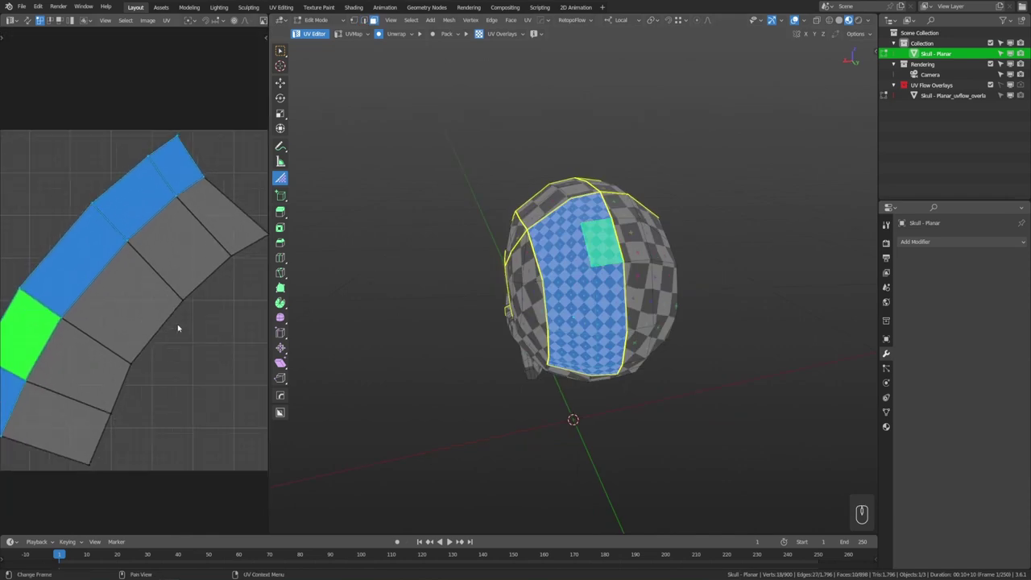
pyautogui.moveTo(179, 318); pyautogui.dragTo(203, 328, button='middle')
pyautogui.hotkey('alt', 'a')
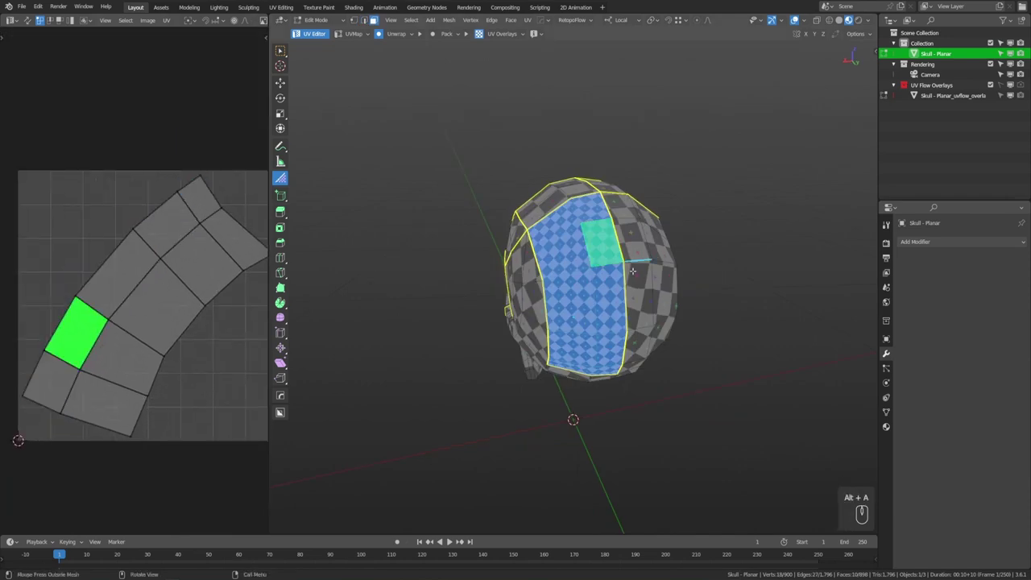
# Step: Enable Auto Align in the UV Flow unwrap options and unwrap the selected back-of-skull island again
pyautogui.moveTo(564, 278); pyautogui.dragTo(585, 274, button='middle')
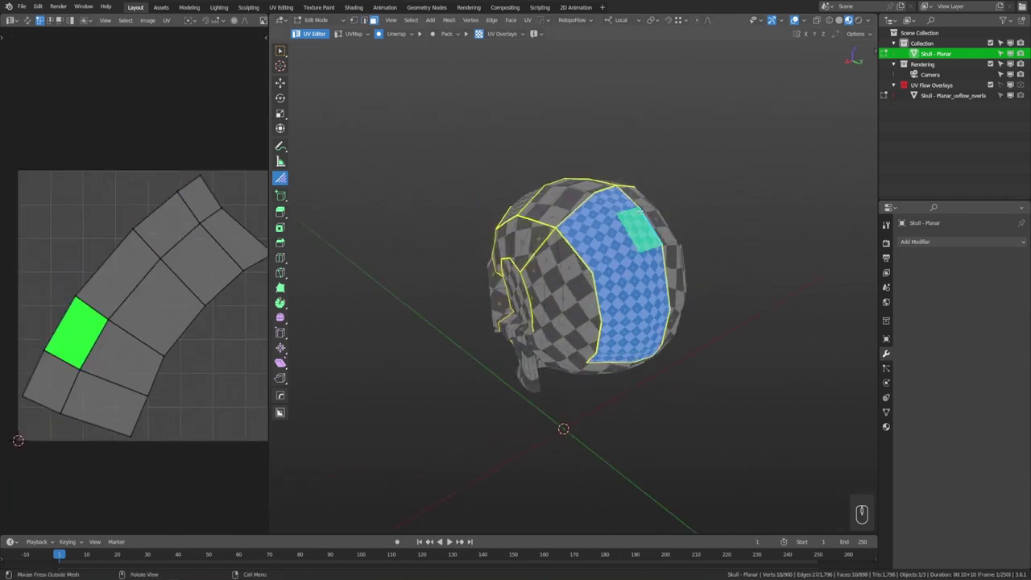
pyautogui.click(409, 34)
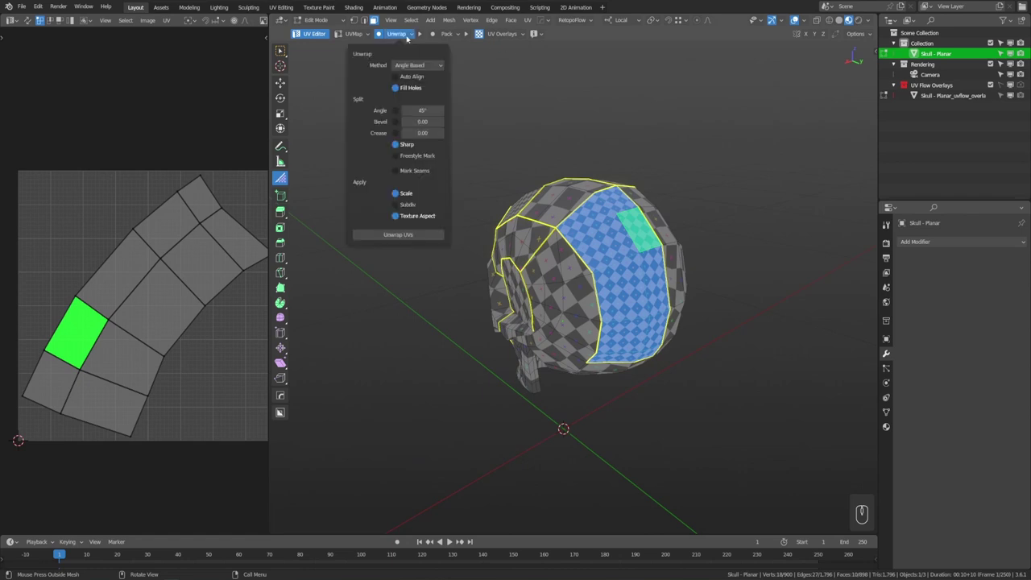
pyautogui.click(412, 77)
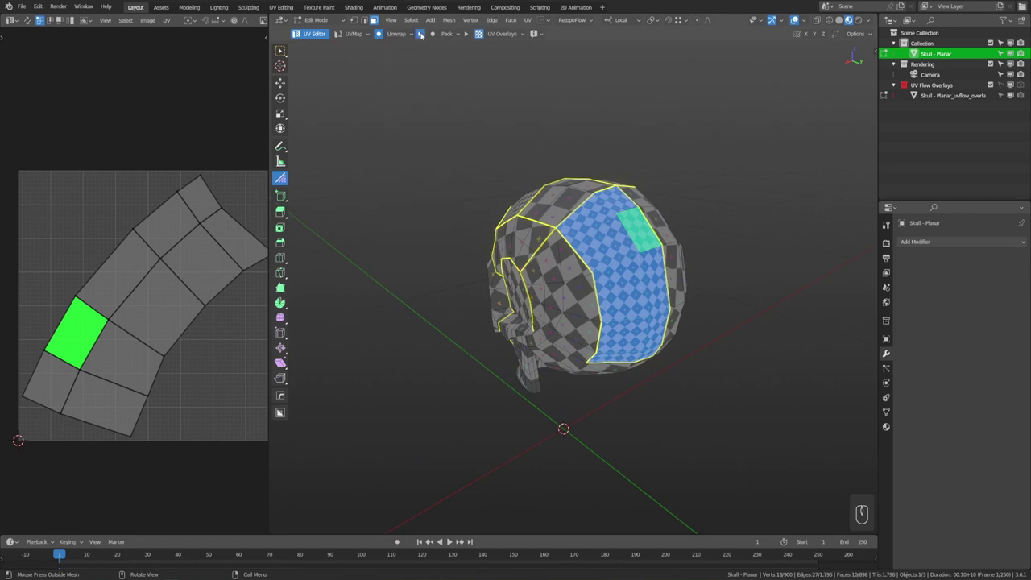
pyautogui.click(416, 33)
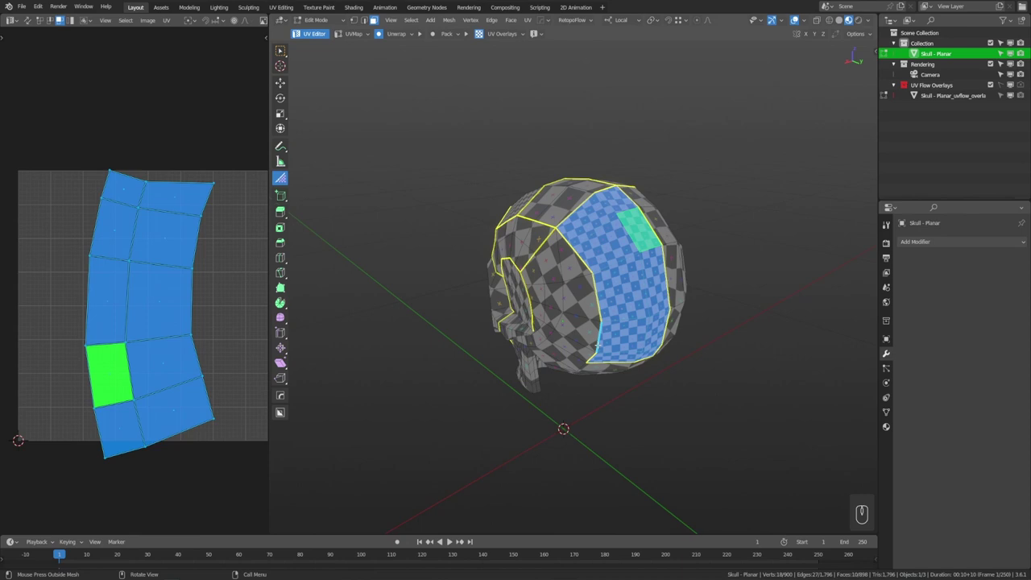
# Step: Apply Align Rotation with the Auto method to the selected back-of-skull UV island
pyautogui.moveTo(609, 360); pyautogui.dragTo(628, 385, button='middle')
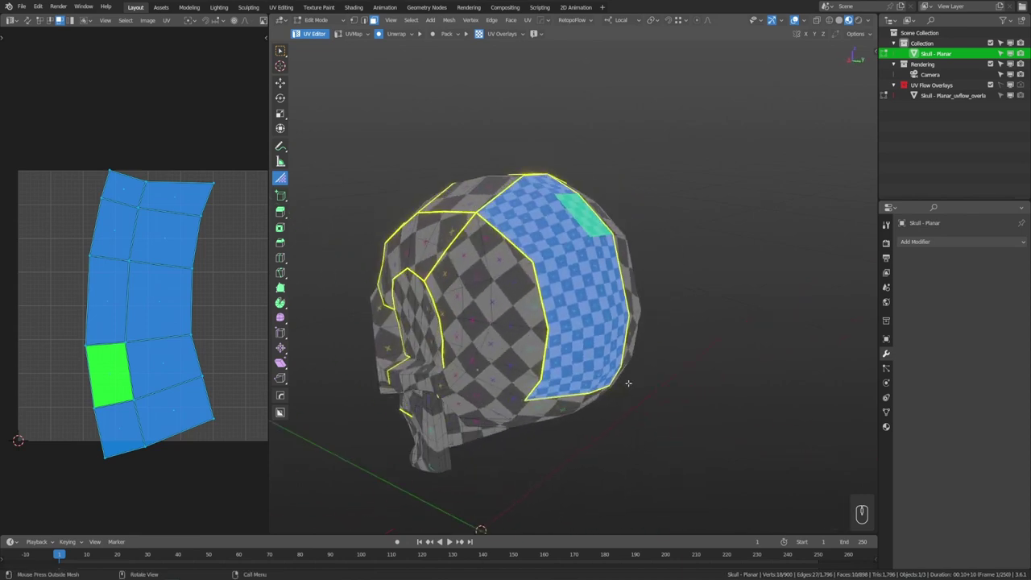
pyautogui.moveTo(616, 379); pyautogui.dragTo(604, 376, button='middle')
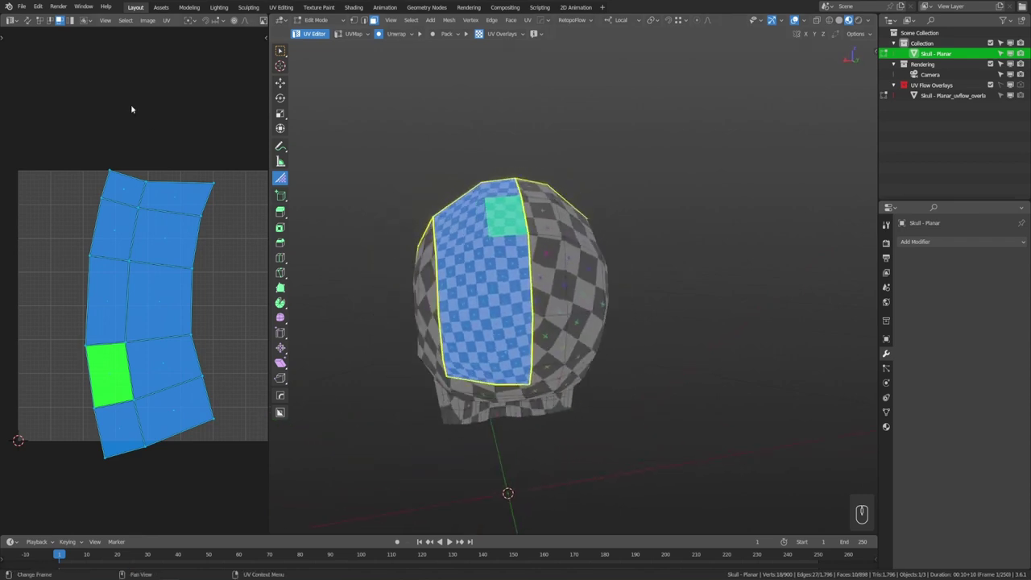
pyautogui.click(166, 20)
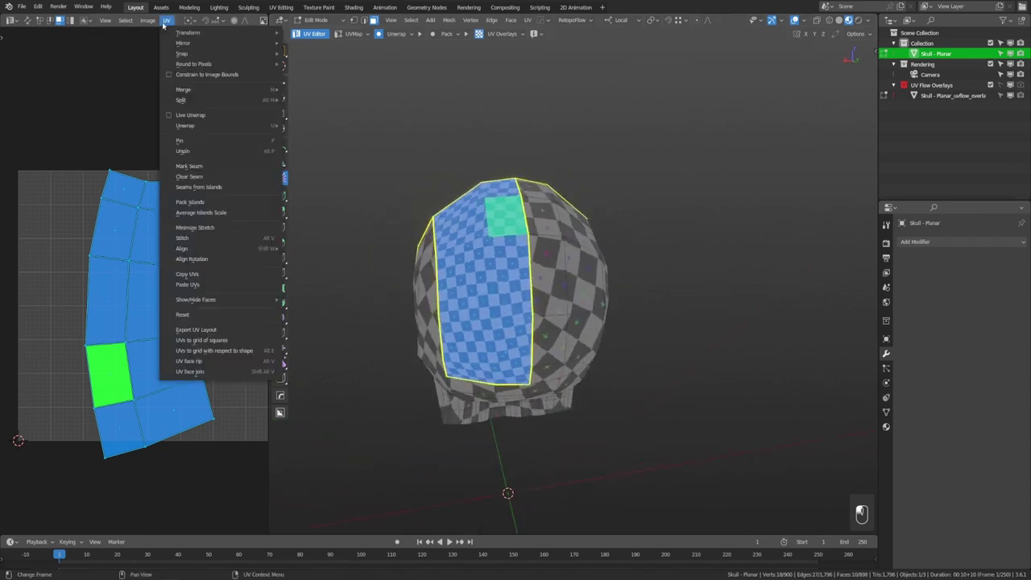
pyautogui.click(251, 259)
pyautogui.click(12, 526)
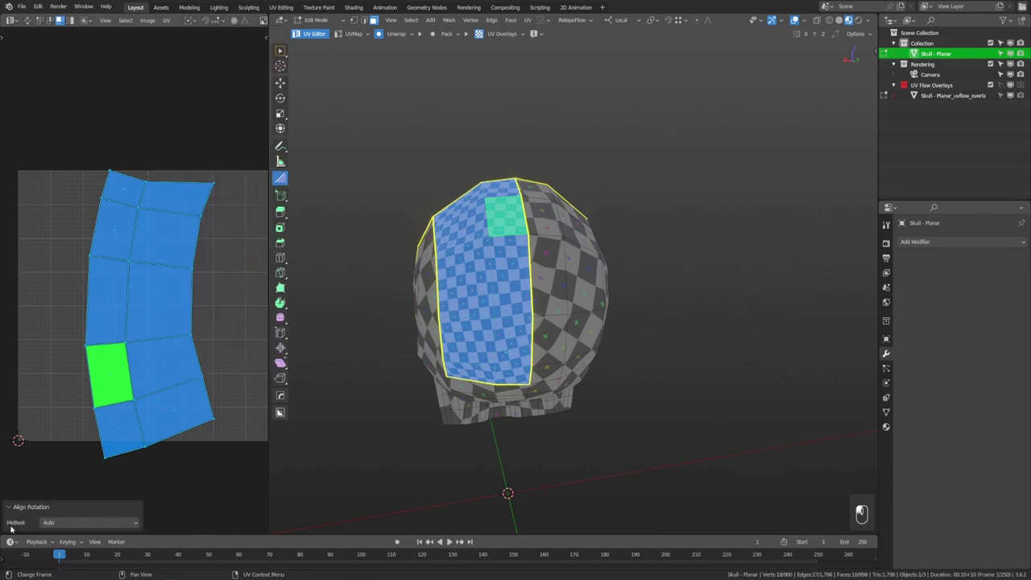
pyautogui.click(10, 508)
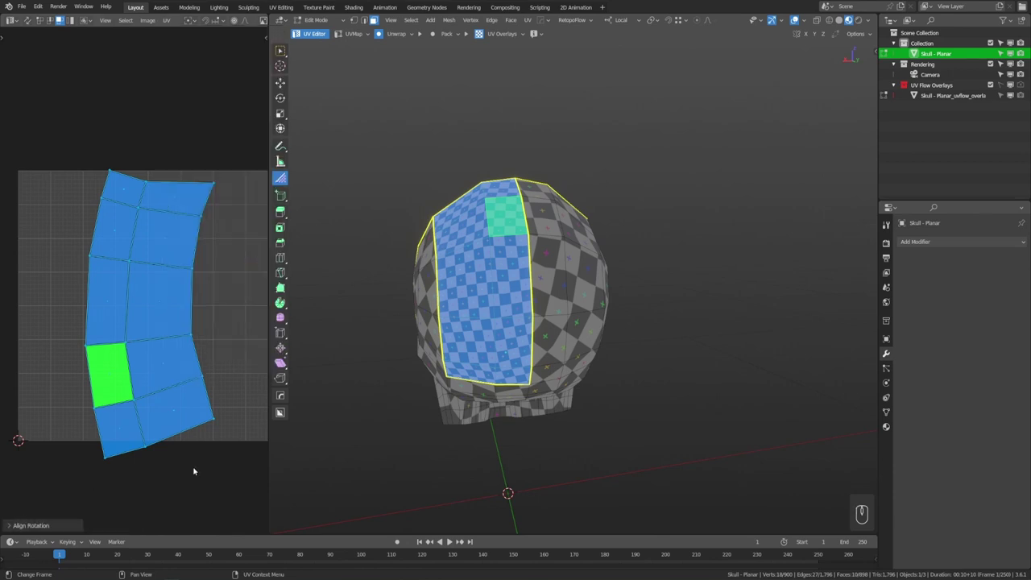
# Step: Select a path of edges bounding a patch on the rear side of the skull and mark them as sharp
pyautogui.click(395, 33)
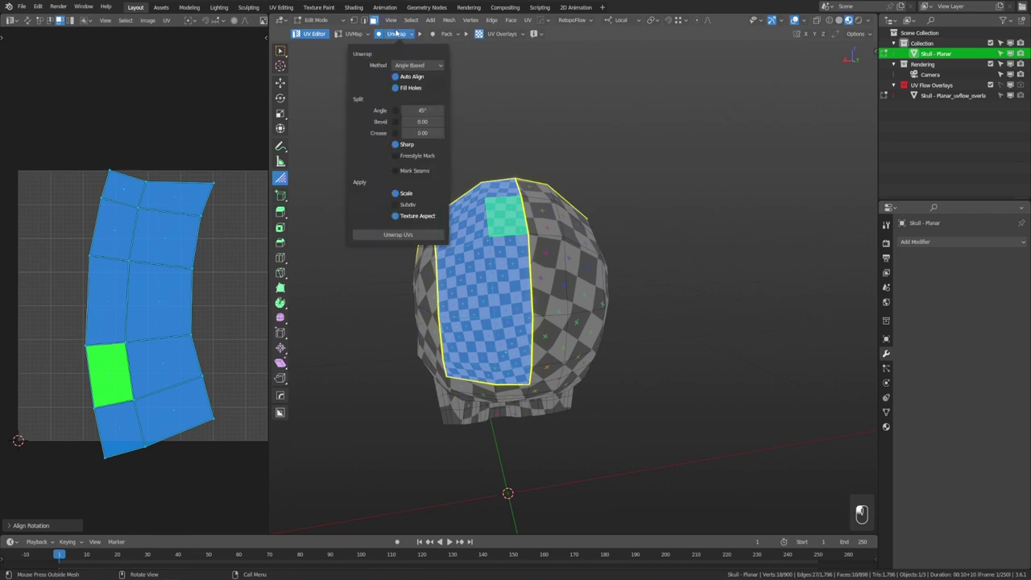
pyautogui.click(395, 34)
pyautogui.click(281, 50)
pyautogui.click(364, 20)
pyautogui.hotkey('alt', 'a')
pyautogui.moveTo(663, 290); pyautogui.dragTo(520, 211, button='middle')
pyautogui.moveTo(595, 271); pyautogui.dragTo(565, 357, button='middle')
pyautogui.keyDown('shift'); pyautogui.click(530, 293); pyautogui.keyUp('shift')
pyautogui.hotkey('alt', 'a')
# Step: Select the whole skull mesh and unwrap it with UV Flow, with splitting at sharp edges enabled
pyautogui.press('a')
pyautogui.click(280, 177)
pyautogui.moveTo(418, 216); pyautogui.dragTo(485, 233, button='middle')
pyautogui.click(411, 34)
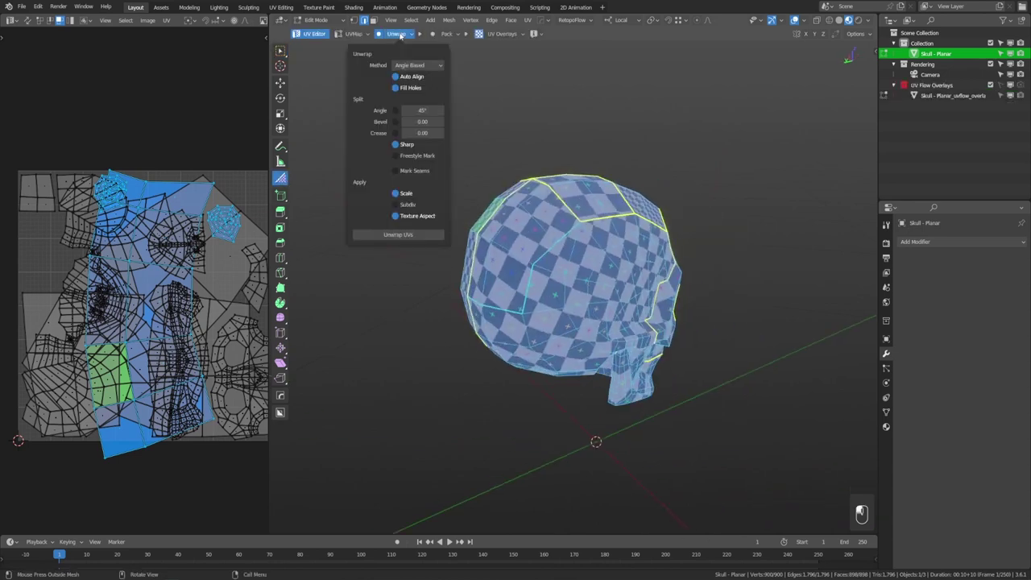
pyautogui.click(448, 34)
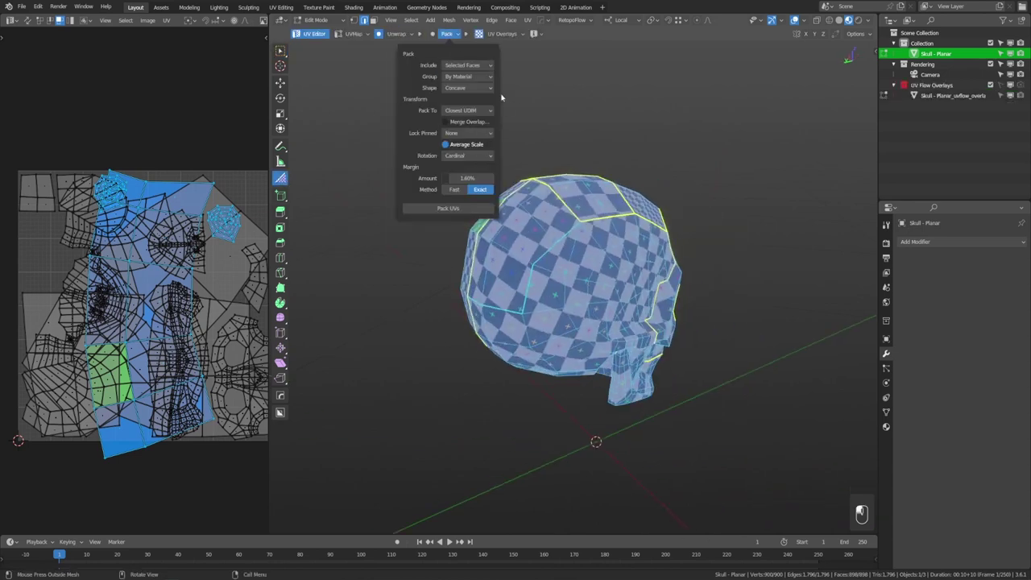
pyautogui.click(420, 35)
pyautogui.click(422, 187)
# Step: Select the face islands on both sides of the sharp edges, examine their UV layout, and deselect them
pyautogui.moveTo(421, 188); pyautogui.dragTo(506, 276, button='middle')
pyautogui.click(506, 276)
pyautogui.scroll(4, 154, 249)
pyautogui.moveTo(154, 249); pyautogui.dragTo(207, 228, button='middle')
pyautogui.scroll(-2, 235, 125)
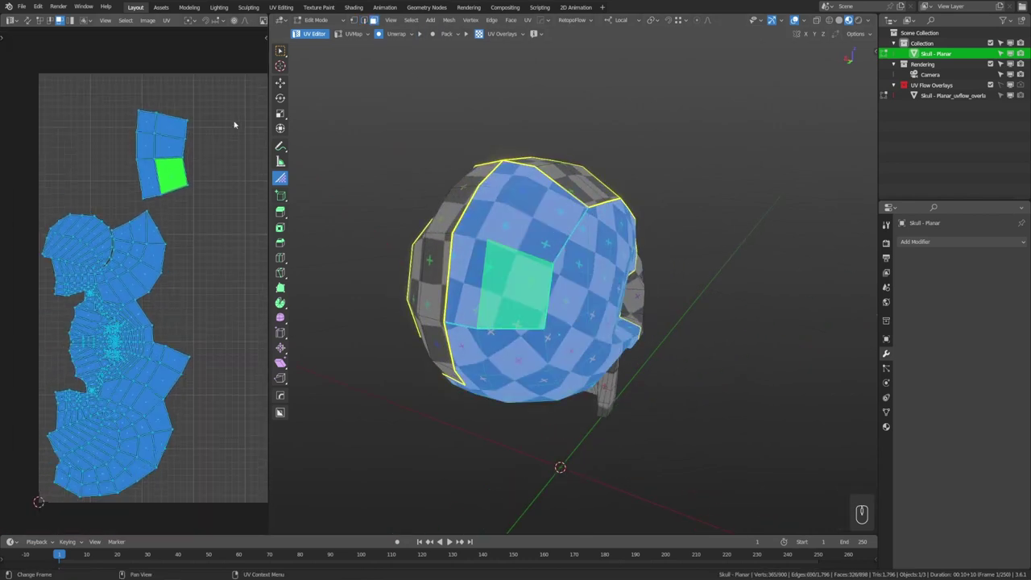
pyautogui.click(552, 145)
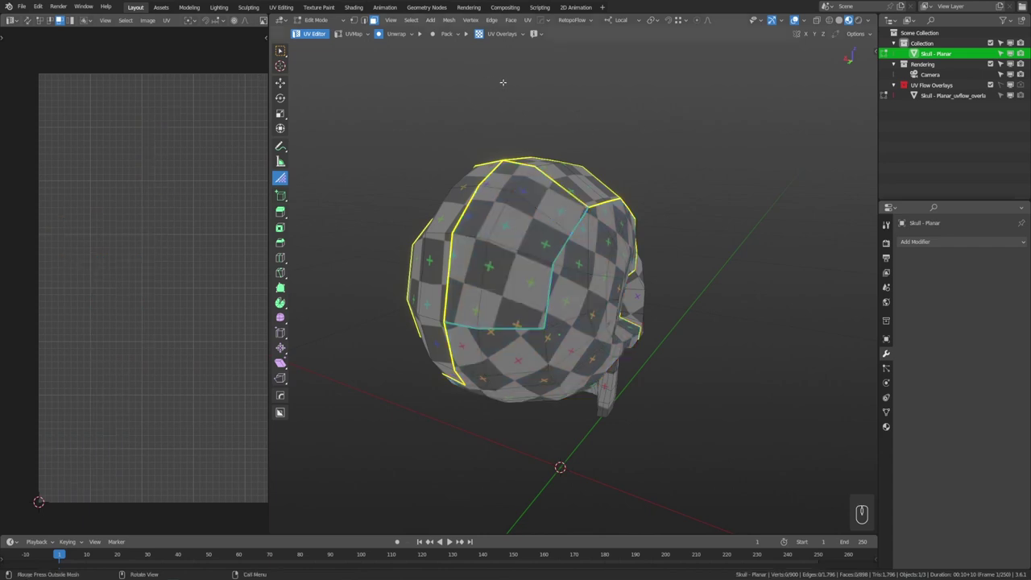
# Step: Enable splitting by face angle in the unwrap options and set the angle to 20°
pyautogui.click(405, 34)
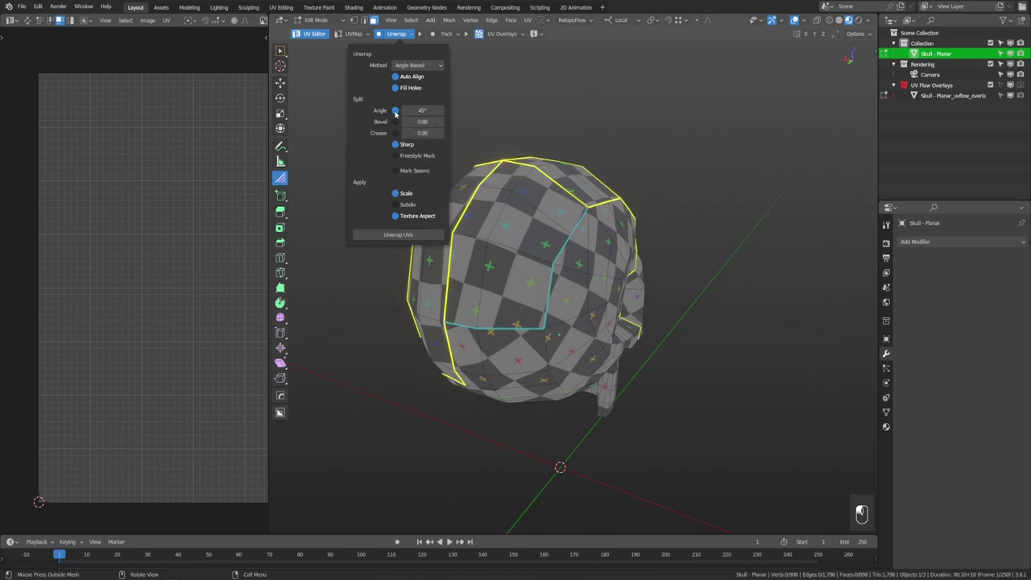
pyautogui.click(423, 111)
pyautogui.write('70')
pyautogui.press('Return')
# Step: Select the whole skull mesh, unwrap it with UV Flow using the angle split, and examine the islands
pyautogui.press('a')
pyautogui.moveTo(613, 282); pyautogui.dragTo(500, 282, button='middle')
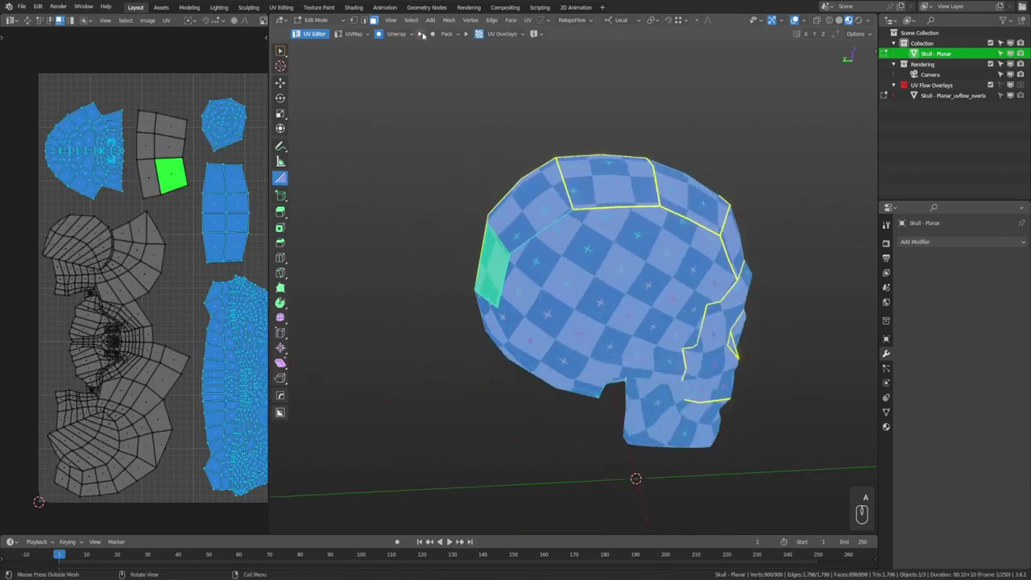
pyautogui.click(419, 34)
pyautogui.scroll(3, 87, 295)
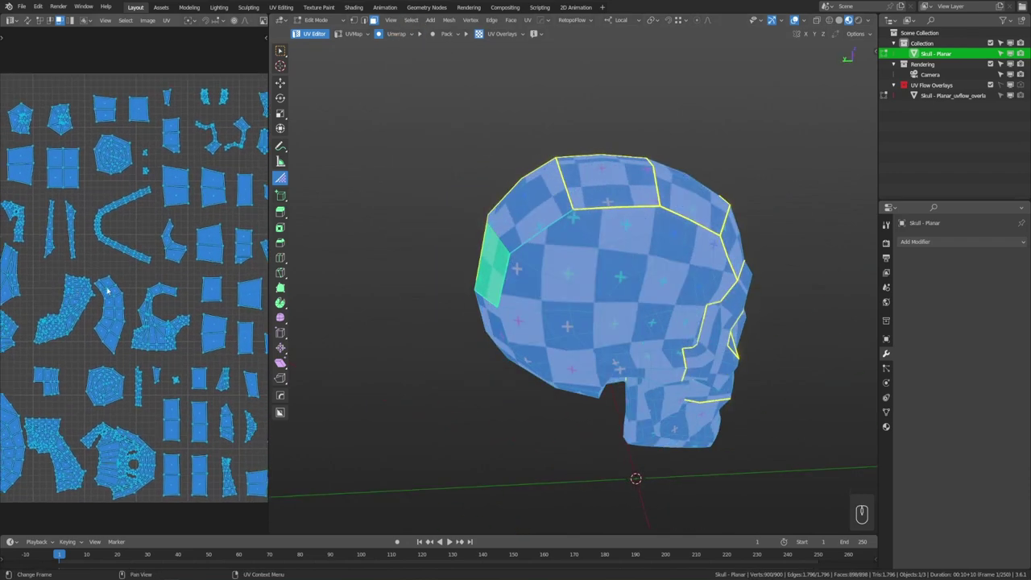
pyautogui.scroll(-3, 87, 295)
pyautogui.scroll(1, 87, 295)
pyautogui.moveTo(700, 298); pyautogui.dragTo(680, 311, button='middle')
pyautogui.moveTo(577, 288); pyautogui.dragTo(596, 251, button='middle')
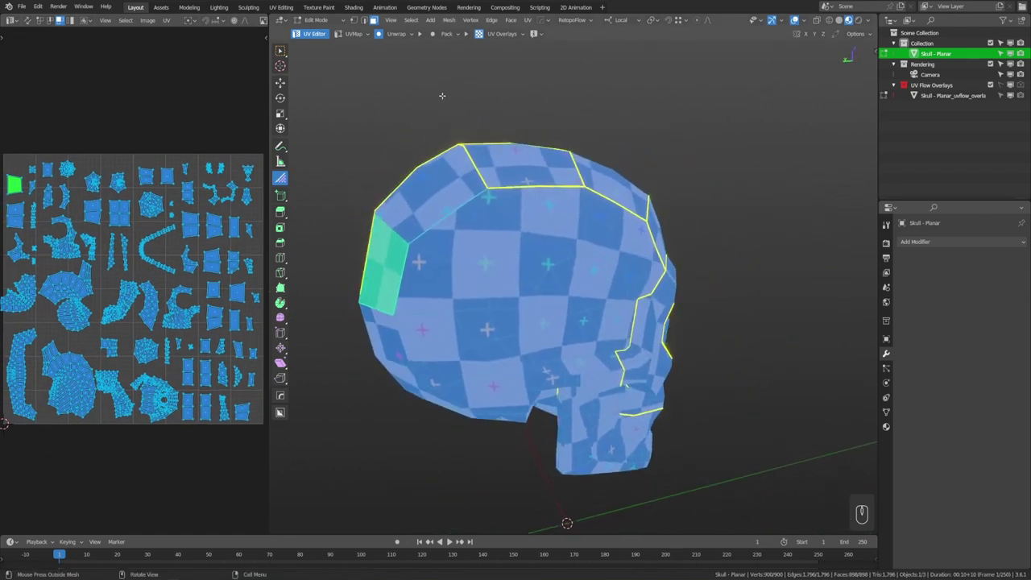
# Step: Try unwrapping the skull with Mark Seams enabled, examine the seams from the front, and undo the unwraps
pyautogui.click(397, 34)
pyautogui.click(414, 170)
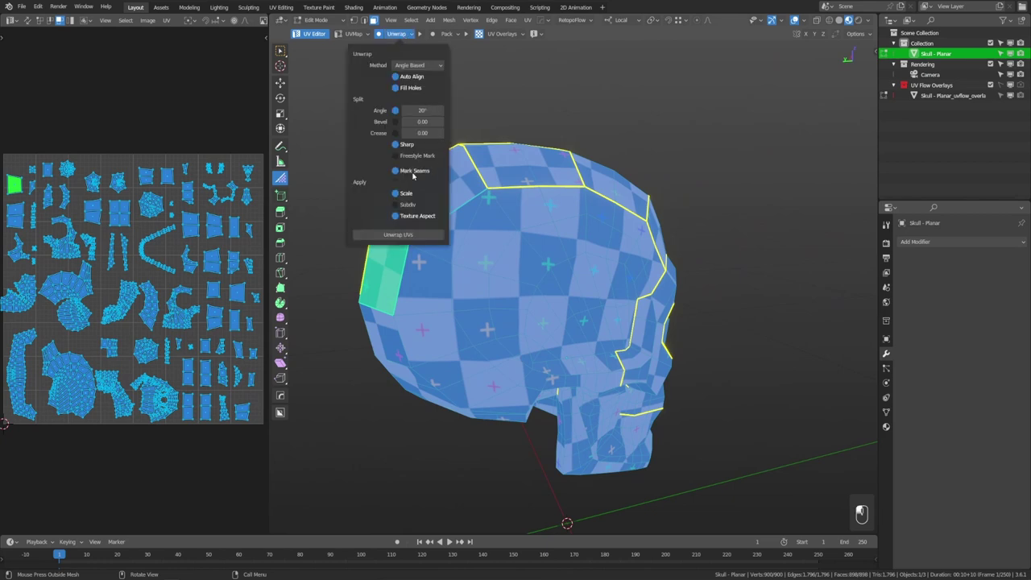
pyautogui.click(393, 233)
pyautogui.moveTo(748, 354); pyautogui.dragTo(777, 375, button='middle')
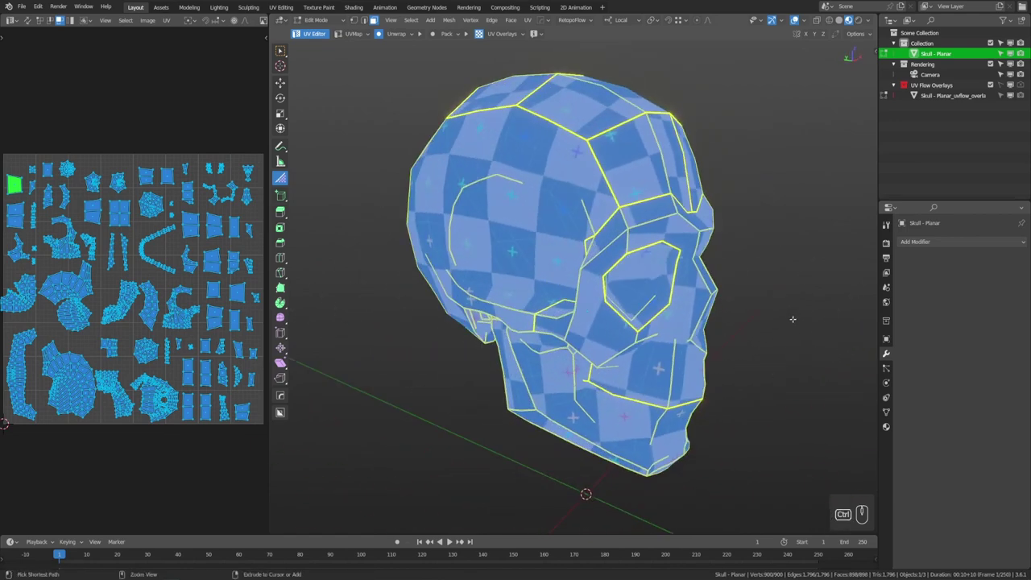
pyautogui.hotkey('ctrl', 'z')
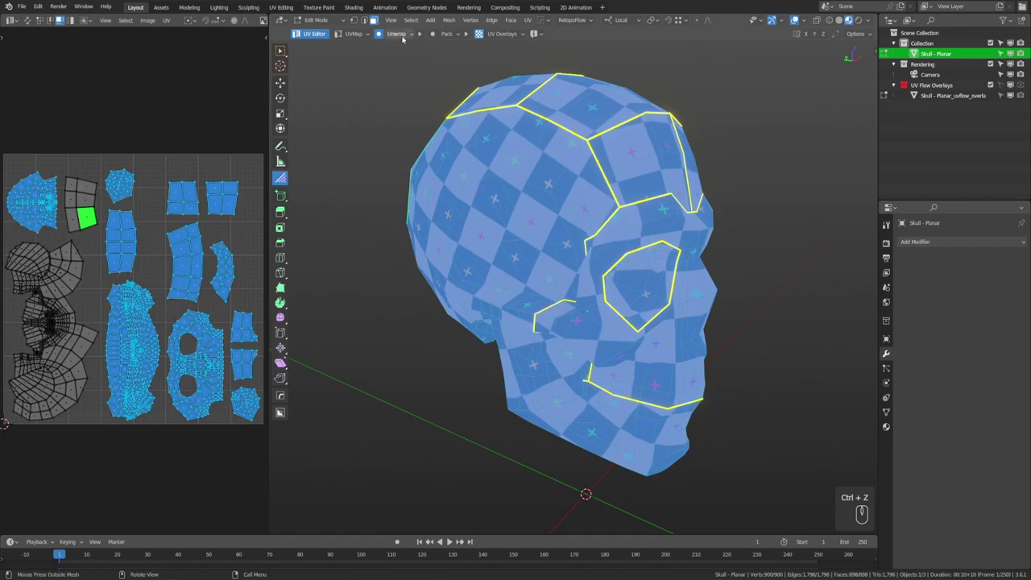
# Step: Select the whole skull mesh and clear the sharp marks from its edges
pyautogui.click(406, 72)
pyautogui.moveTo(405, 71); pyautogui.dragTo(484, 193, button='middle')
pyautogui.press('a')
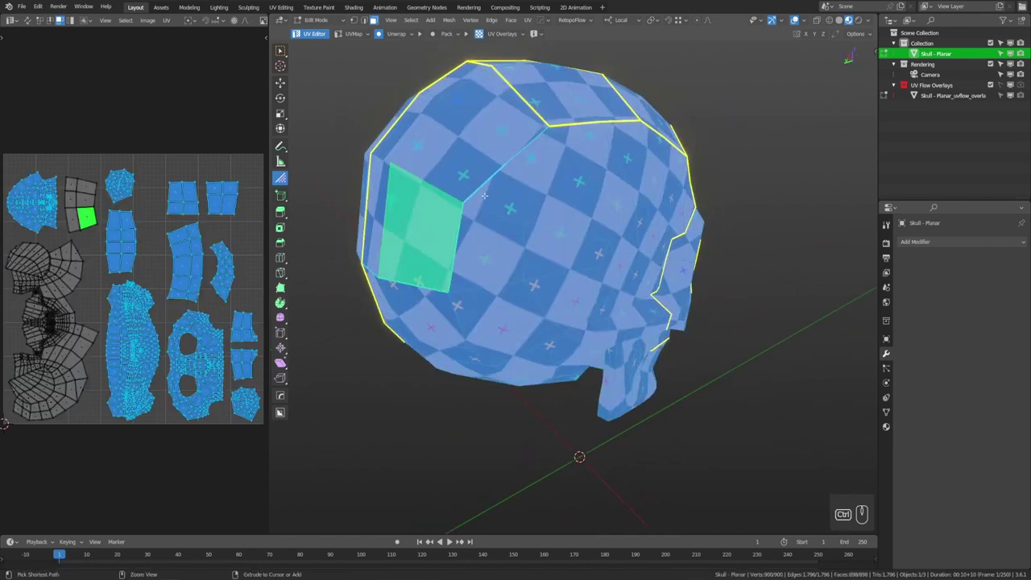
pyautogui.hotkey('ctrl', 'e')
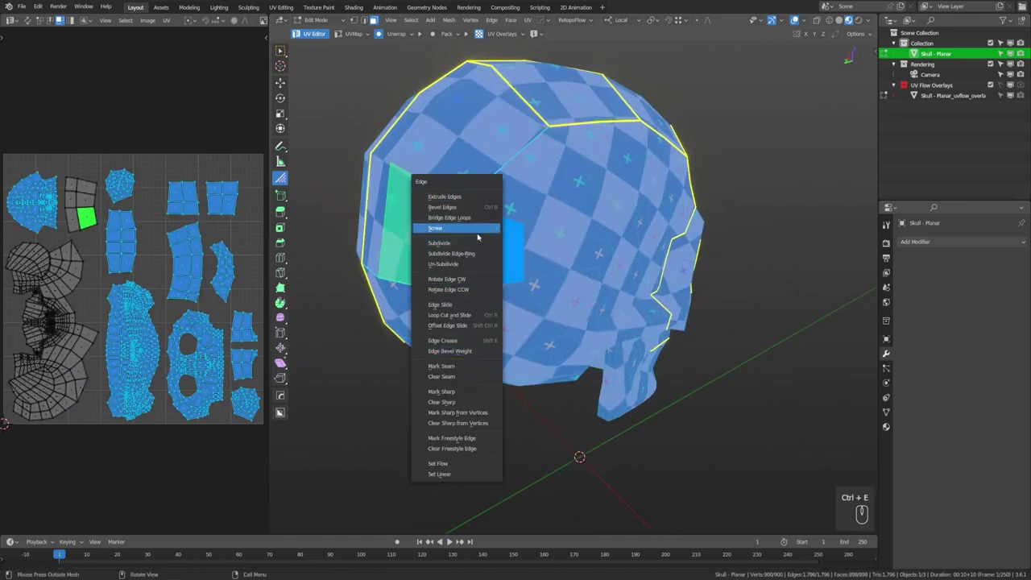
pyautogui.click(473, 402)
# Step: Stretch the skull object in Object Mode by about 4.735 along its local X axis
pyautogui.click(394, 34)
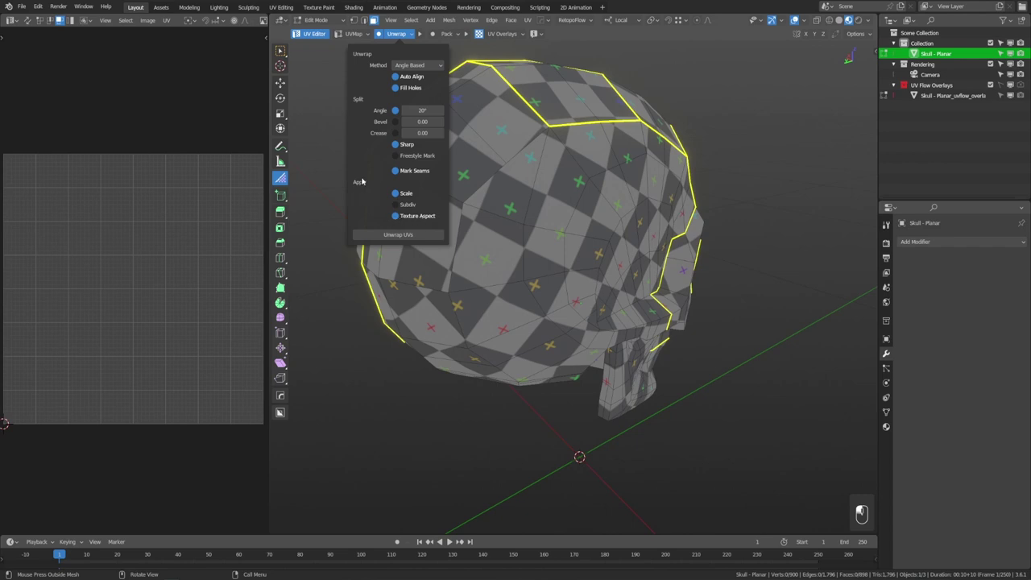
pyautogui.moveTo(801, 303); pyautogui.dragTo(645, 277, button='middle')
pyautogui.press('Tab')
pyautogui.press('s')
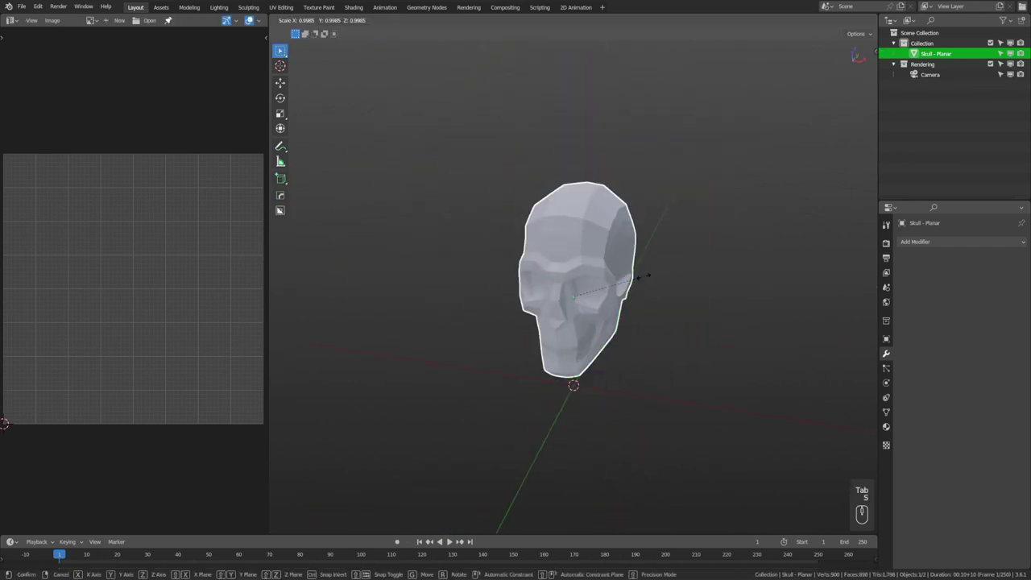
pyautogui.press('x')
pyautogui.press('x')
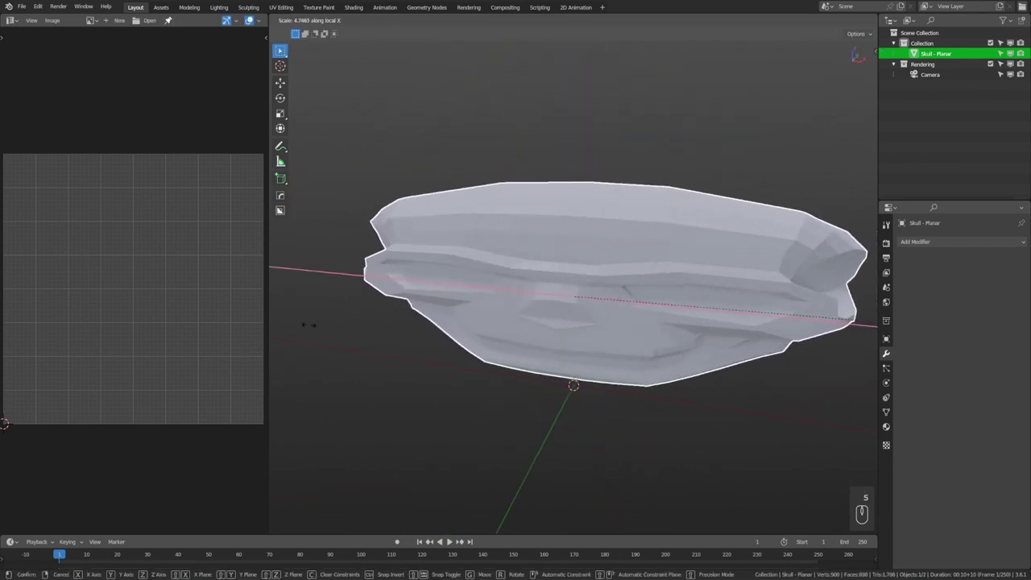
pyautogui.click(310, 325)
# Step: Flatten the skull object along its local Z axis to a factor of about 0.6
pyautogui.press('s')
pyautogui.press('z')
pyautogui.press('z')
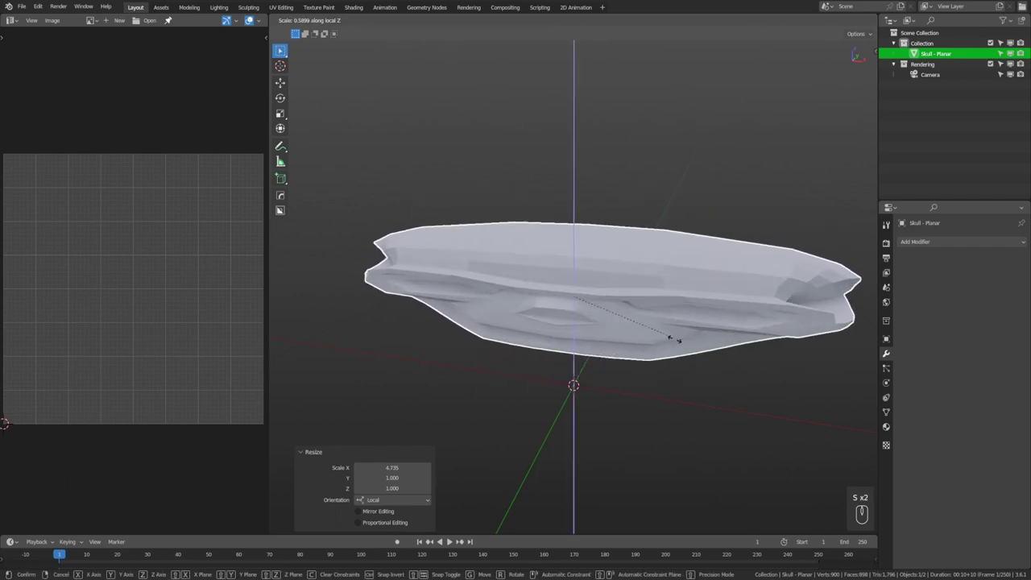
pyautogui.click(668, 334)
pyautogui.moveTo(668, 334); pyautogui.dragTo(717, 330, button='middle')
# Step: Unwrap the whole stretched skull in Edit Mode with the standard Unwrap operator, and undo that unwrap
pyautogui.press('Tab')
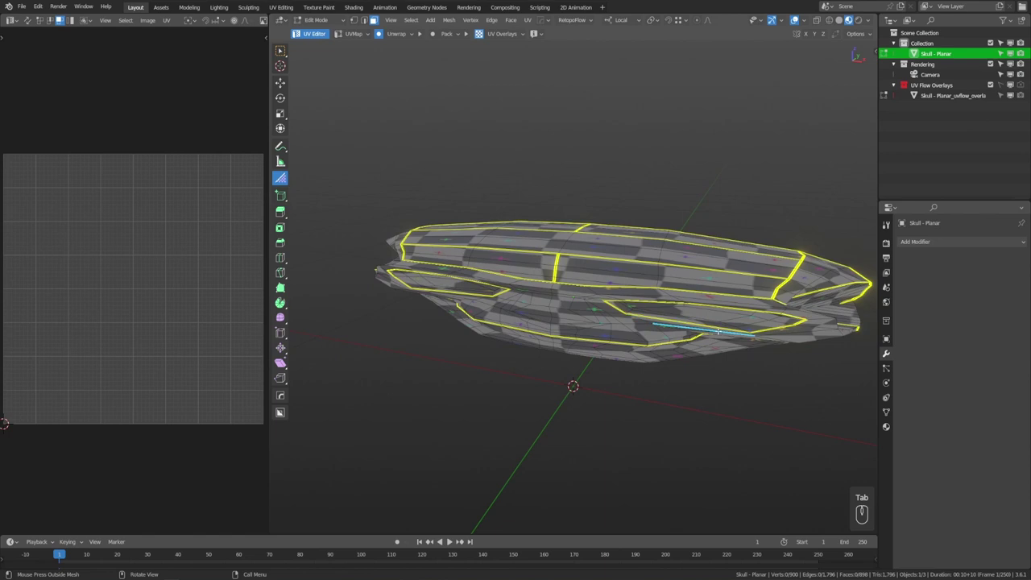
pyautogui.press('a')
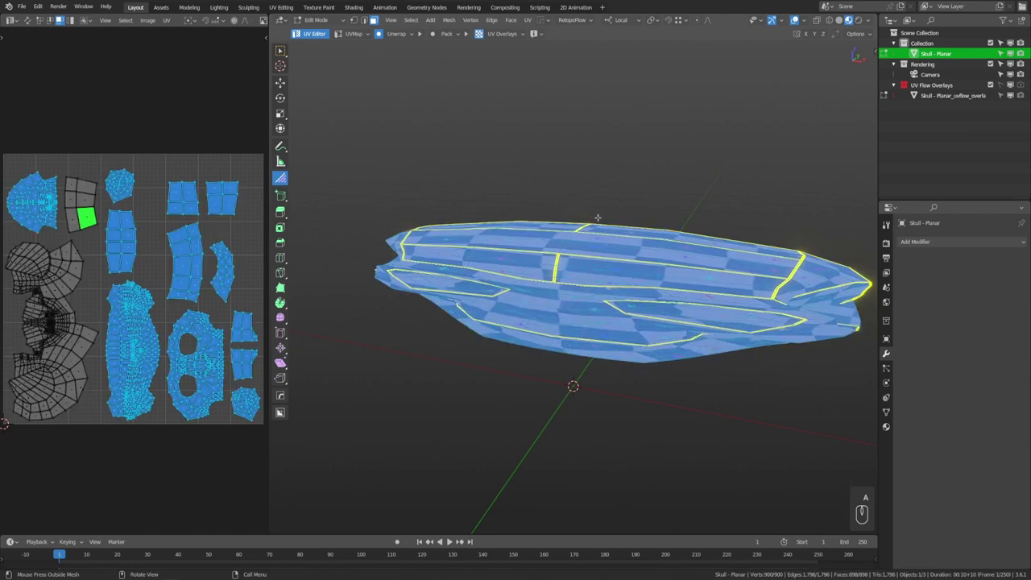
pyautogui.press('u')
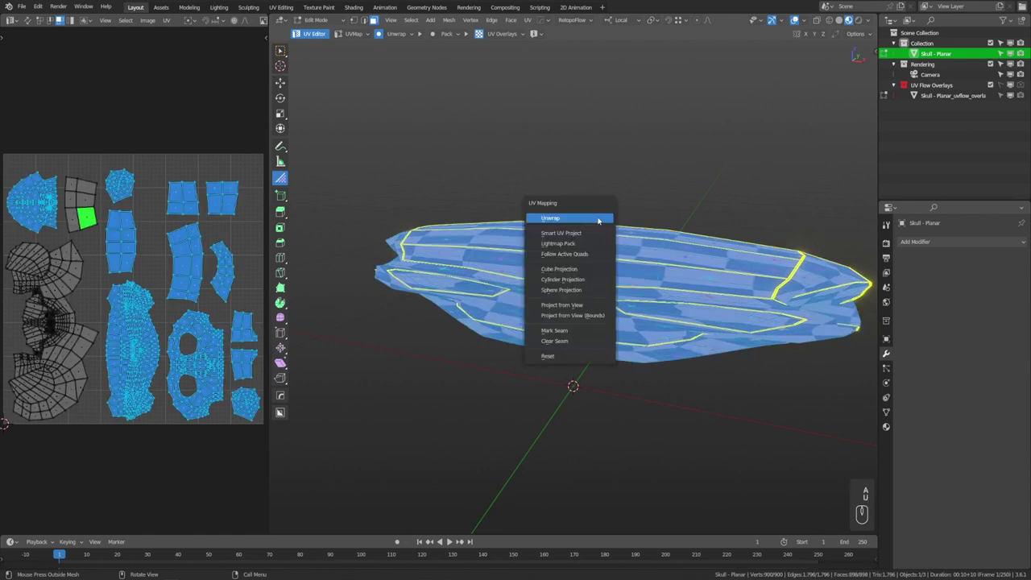
pyautogui.click(598, 220)
pyautogui.hotkey('ctrl', 'z')
pyautogui.moveTo(632, 224); pyautogui.dragTo(519, 229, button='middle')
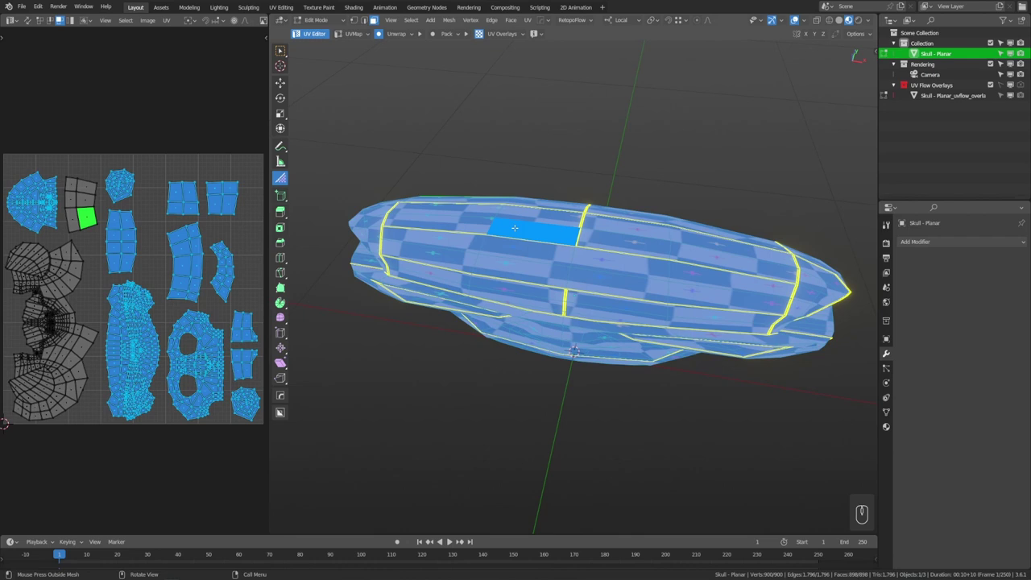
# Step: Unwrap the stretched skull with UV Flow with the object Scale option applied, examine the checker pattern, and undo
pyautogui.click(396, 34)
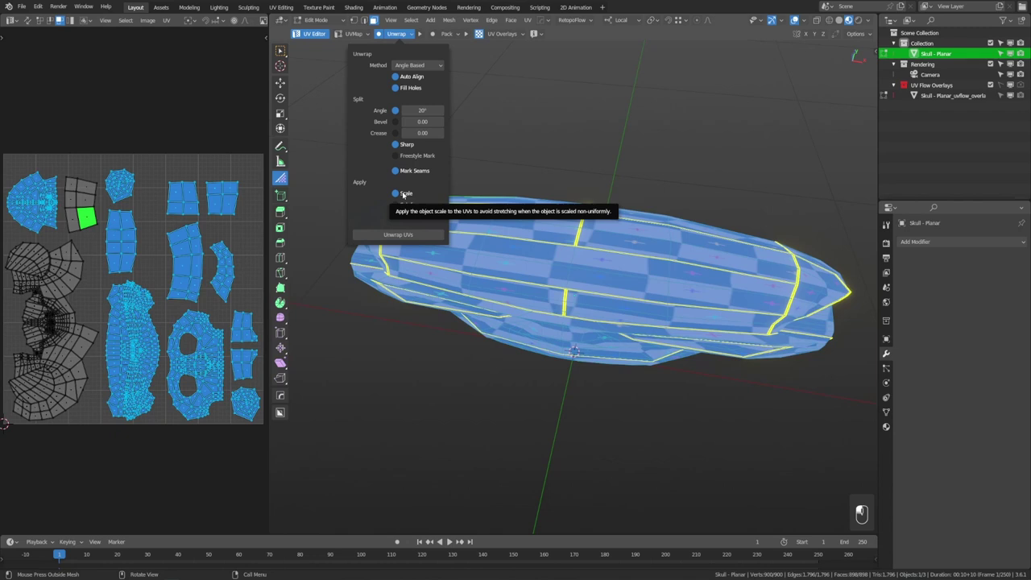
pyautogui.click(420, 34)
pyautogui.moveTo(610, 254); pyautogui.dragTo(626, 217, button='middle')
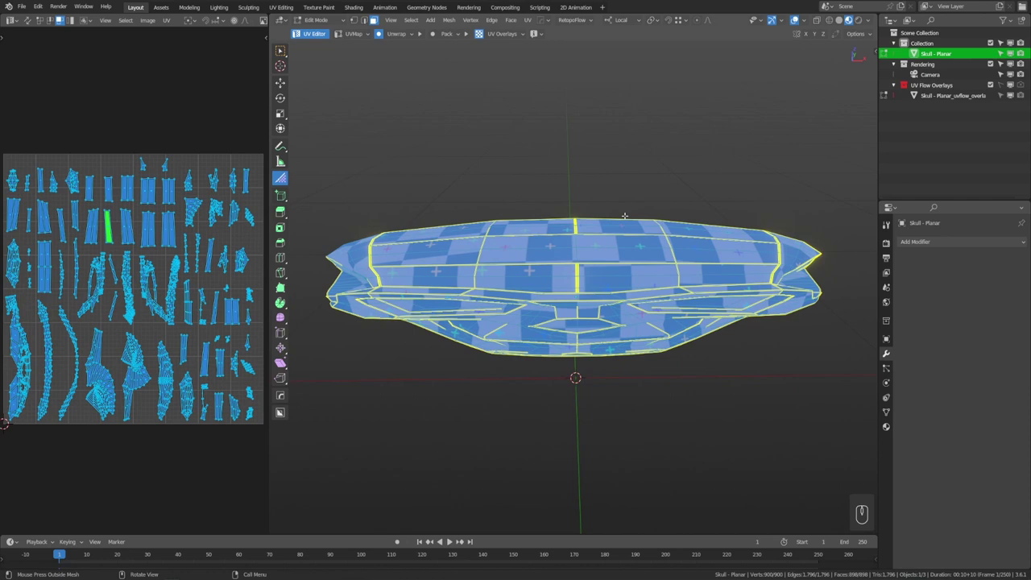
pyautogui.hotkey('ctrl', 'z')
# Step: Turn off Mark Seams for unwrapping, clear the skull object's scale, and return to Edit Mode
pyautogui.click(398, 34)
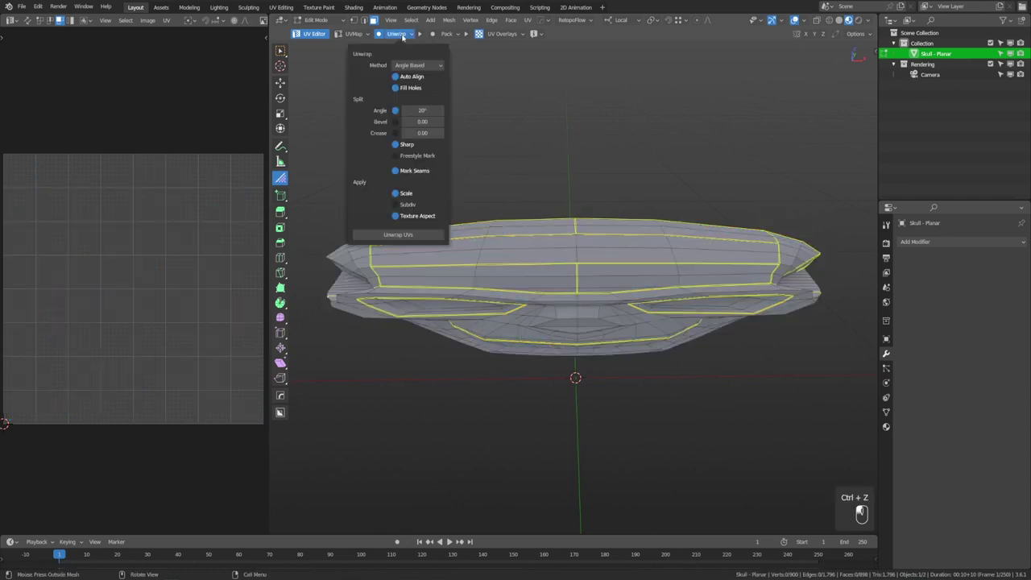
pyautogui.click(418, 172)
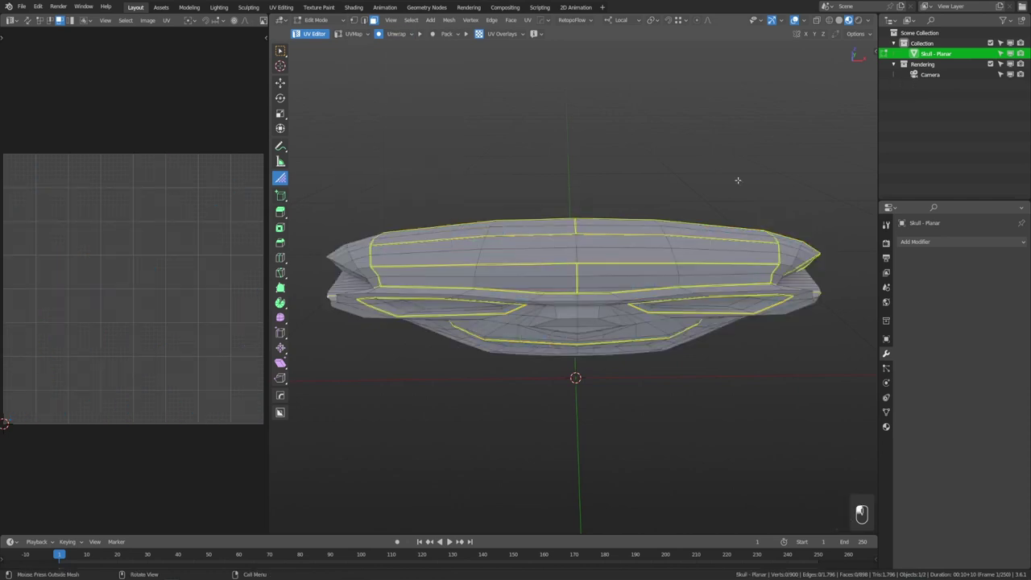
pyautogui.press('Tab')
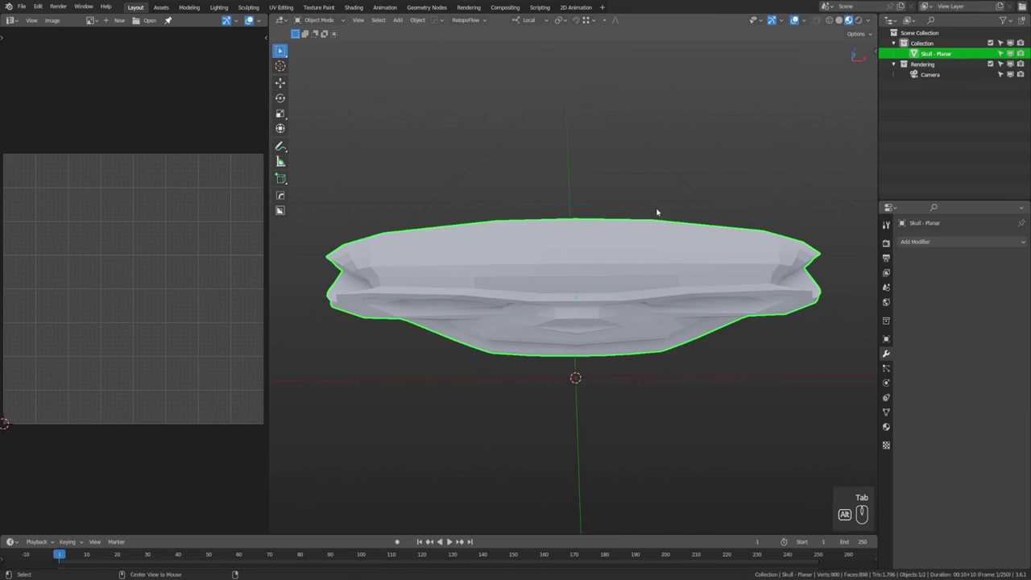
pyautogui.hotkey('alt', 's')
pyautogui.press('Tab')
pyautogui.moveTo(722, 234); pyautogui.dragTo(611, 211, button='middle')
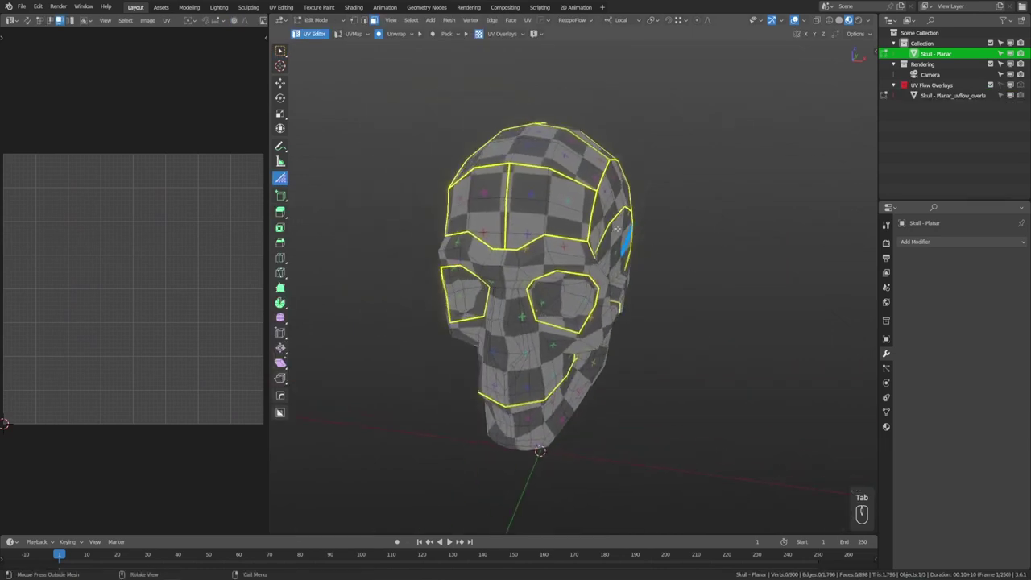
pyautogui.moveTo(663, 153); pyautogui.dragTo(712, 218, button='middle')
# Step: Select the whole skull, switch Auto Pack on and back off, and deselect the mesh
pyautogui.press('a')
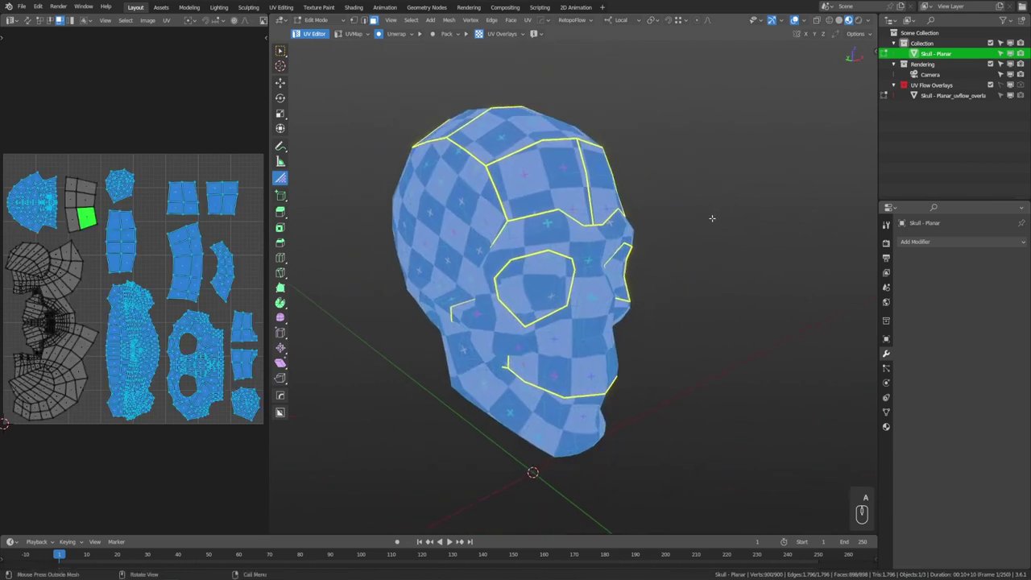
pyautogui.click(448, 34)
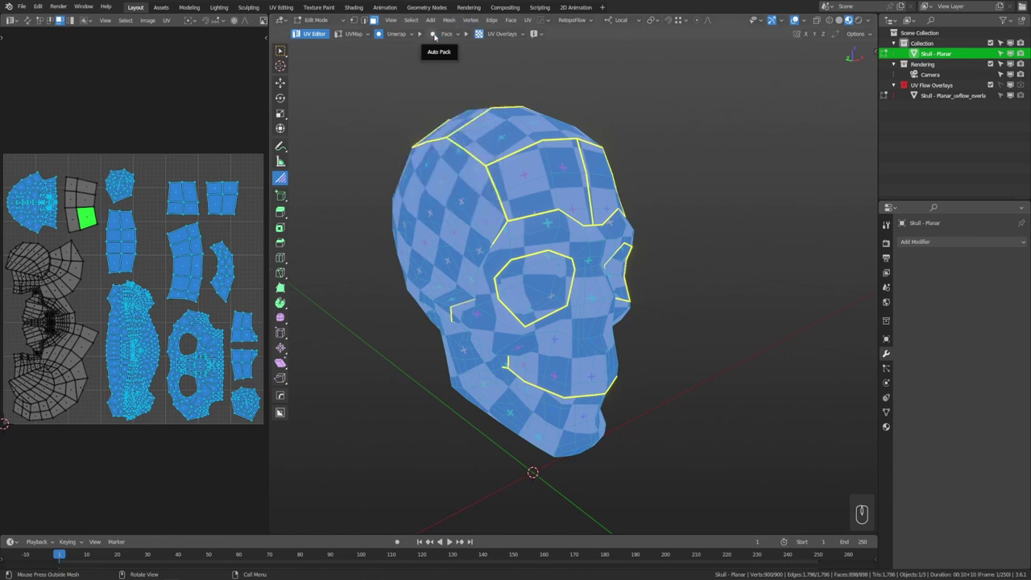
pyautogui.click(433, 34)
pyautogui.moveTo(407, 284); pyautogui.dragTo(456, 198, button='middle')
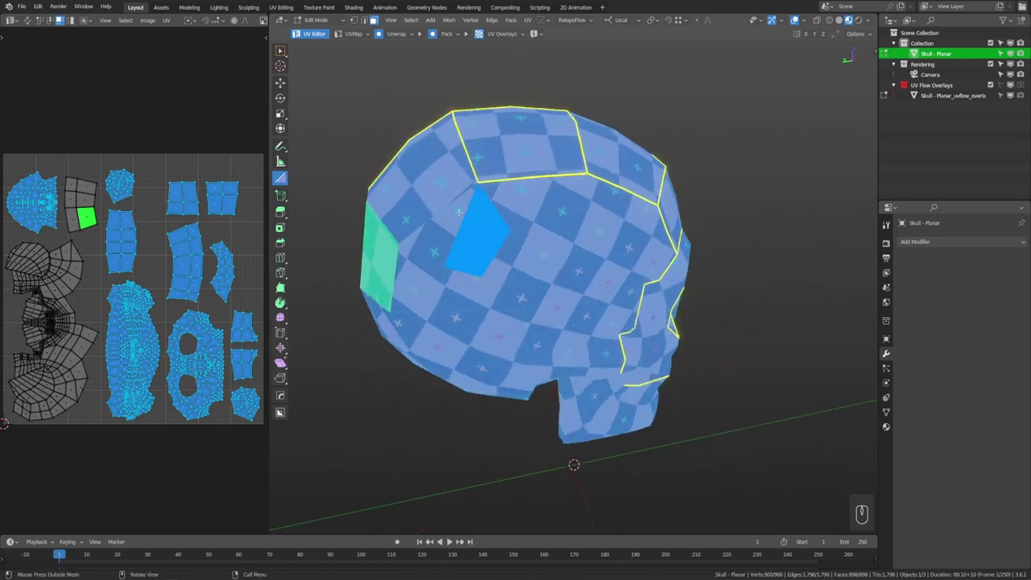
pyautogui.moveTo(711, 292); pyautogui.dragTo(435, 36, button='middle')
pyautogui.hotkey('alt', 'a')
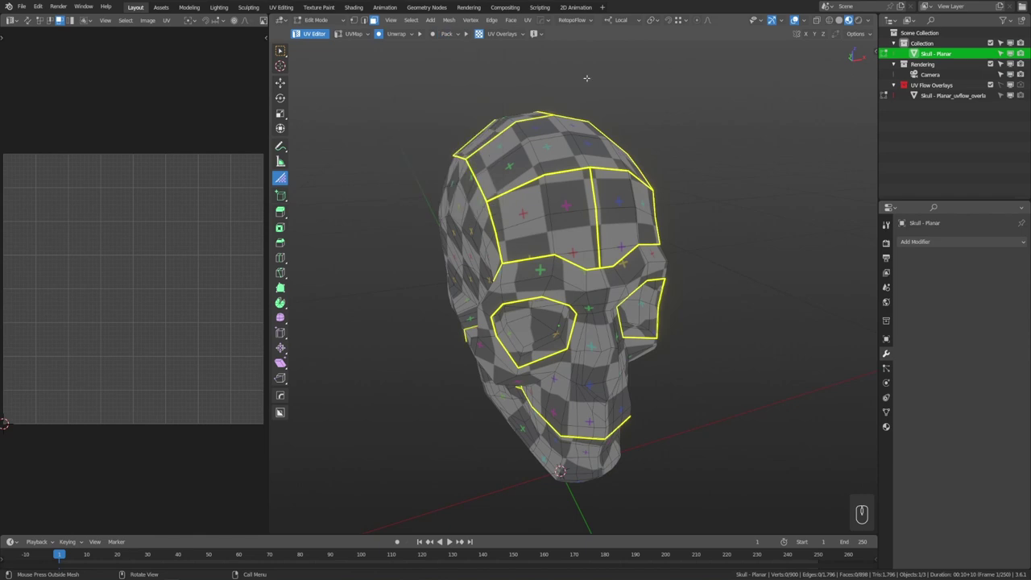
# Step: Select the two forehead UV islands and pack them with Include set to Selected Faces
pyautogui.press('a')
pyautogui.click(447, 34)
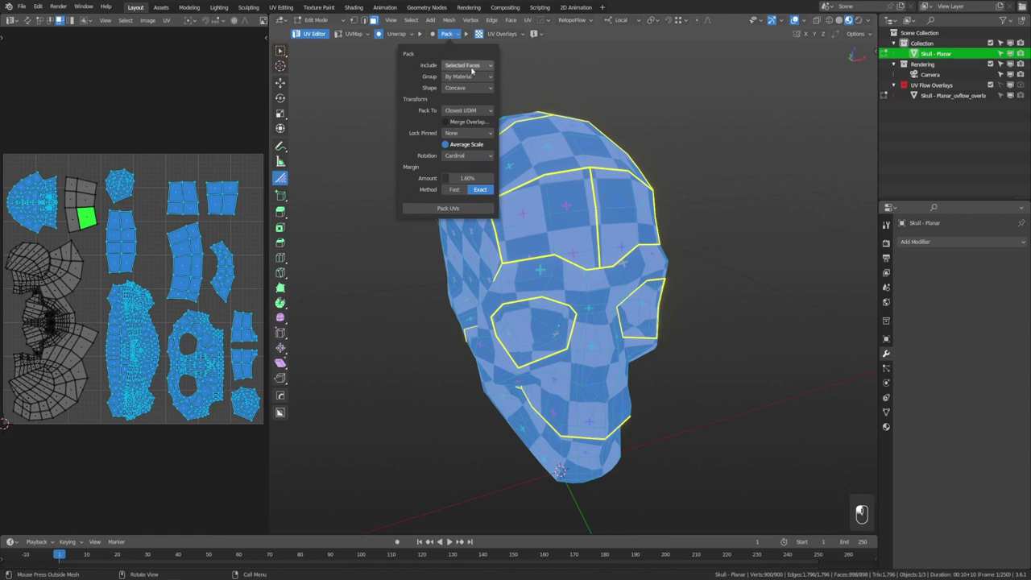
pyautogui.click(577, 213)
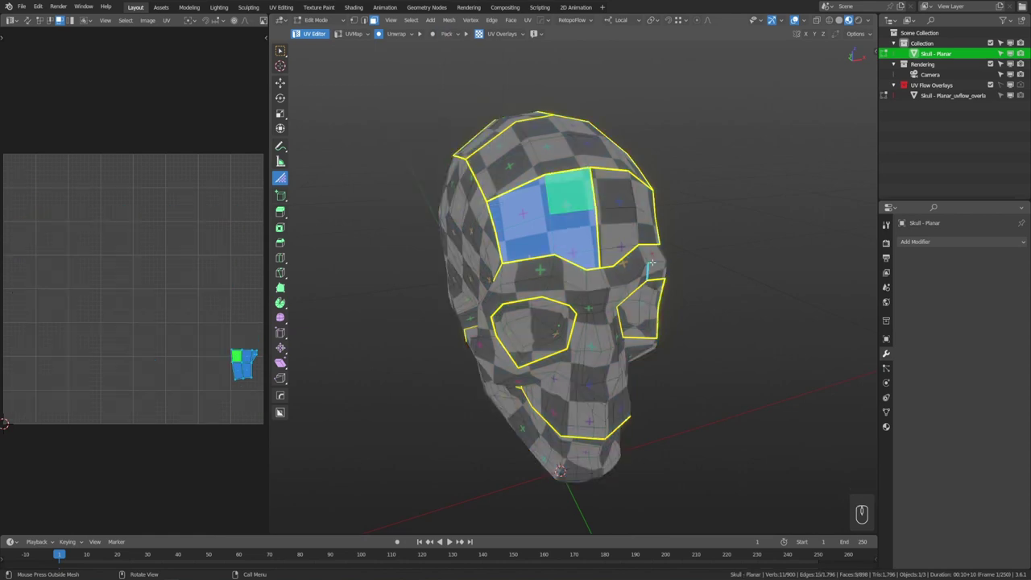
pyautogui.moveTo(577, 212); pyautogui.dragTo(548, 216, button='middle')
pyautogui.keyDown('shift'); pyautogui.click(548, 217); pyautogui.keyUp('shift')
pyautogui.keyDown('ctrl'); pyautogui.keyDown('shift'); pyautogui.click(548, 217); pyautogui.keyUp('shift'); pyautogui.keyUp('ctrl')
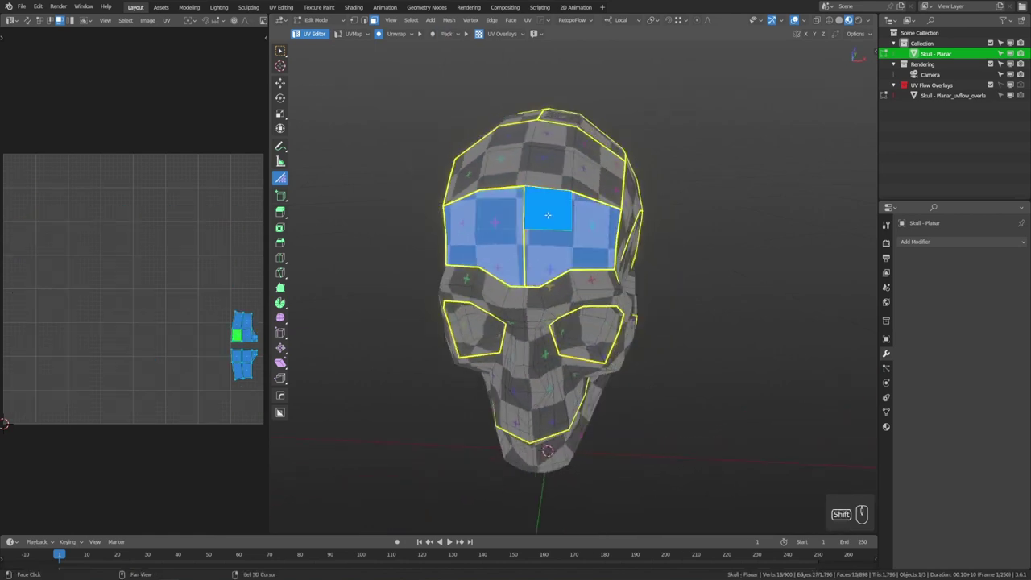
pyautogui.click(468, 34)
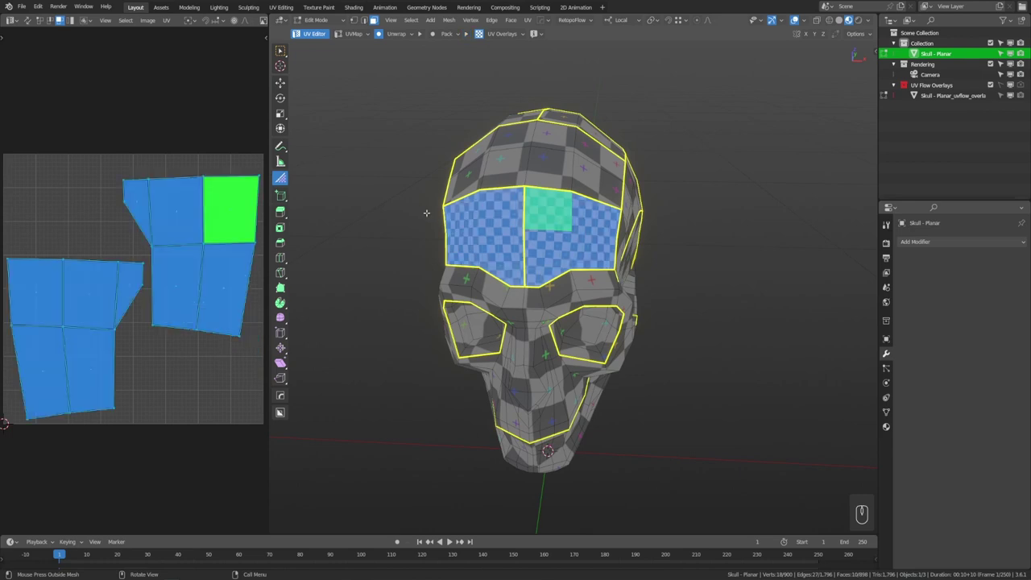
# Step: Set the packing to include Selected Objects, pack the UVs, and select the whole skull to view the layout
pyautogui.click(447, 33)
pyautogui.click(465, 66)
pyautogui.click(468, 88)
pyautogui.click(469, 68)
pyautogui.click(467, 99)
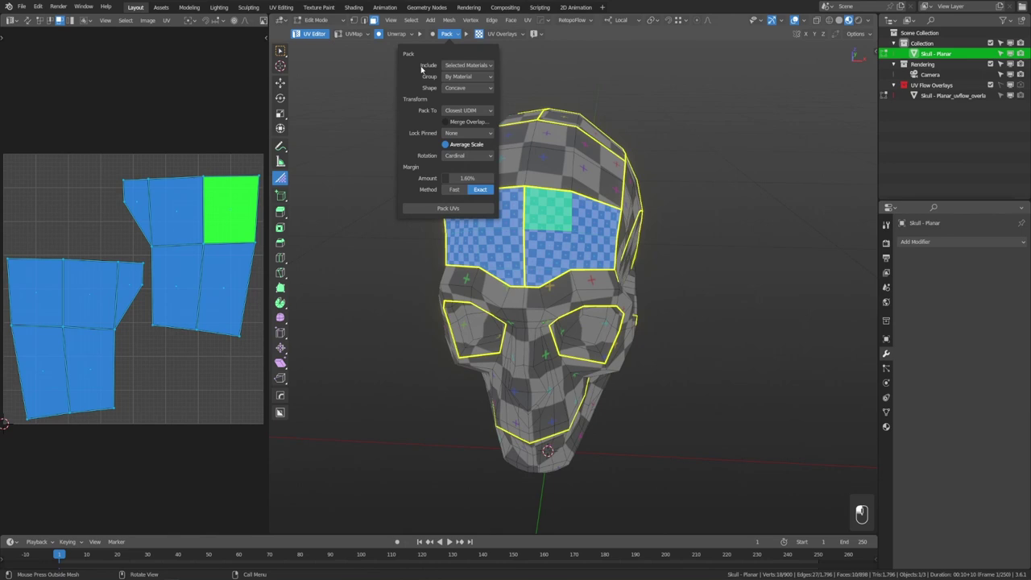
pyautogui.keyDown('ctrl'); pyautogui.scroll(-1, 426, 71); pyautogui.keyUp('ctrl')
pyautogui.click(449, 209)
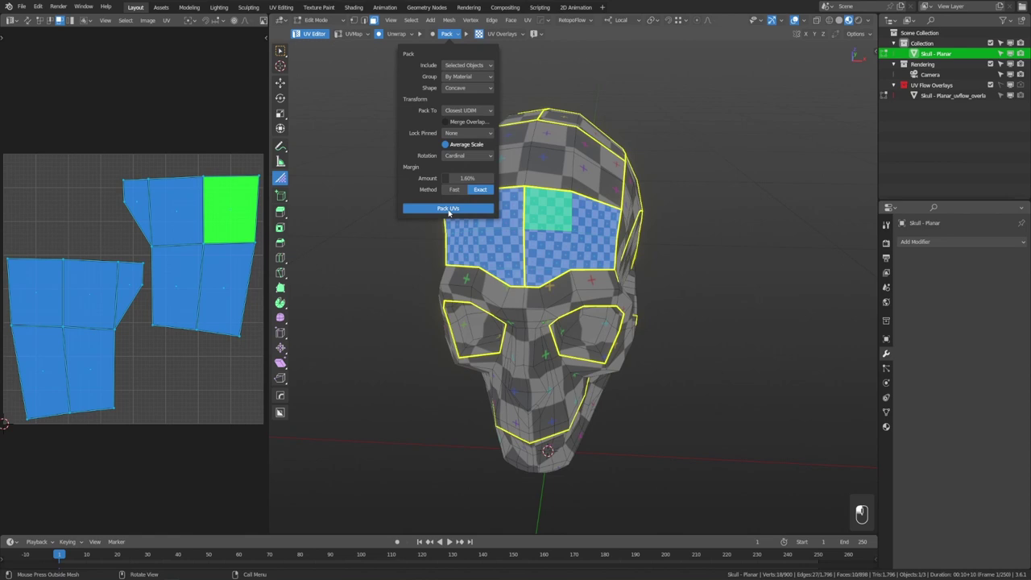
pyautogui.press('a')
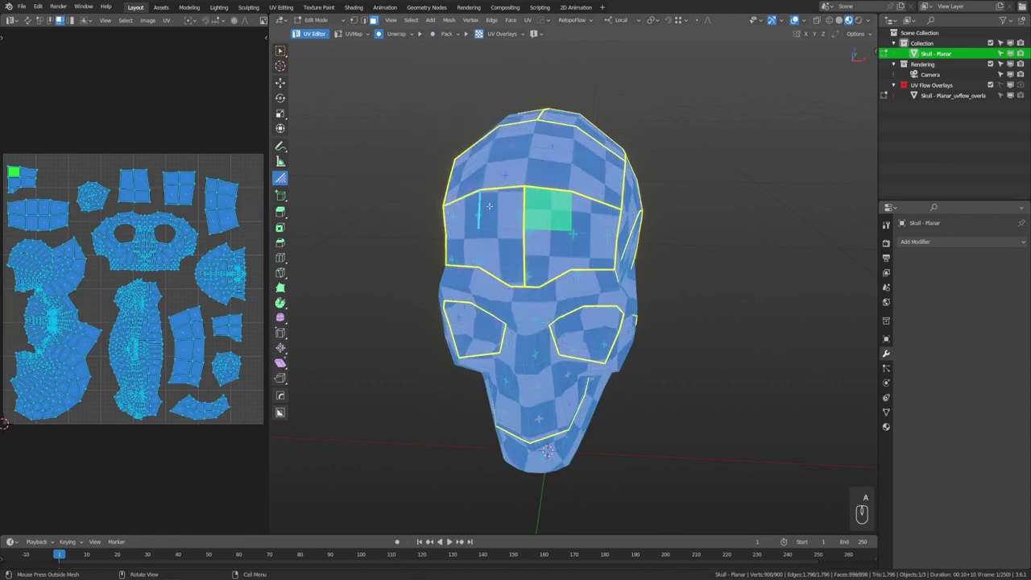
pyautogui.moveTo(736, 231); pyautogui.dragTo(750, 244, button='middle')
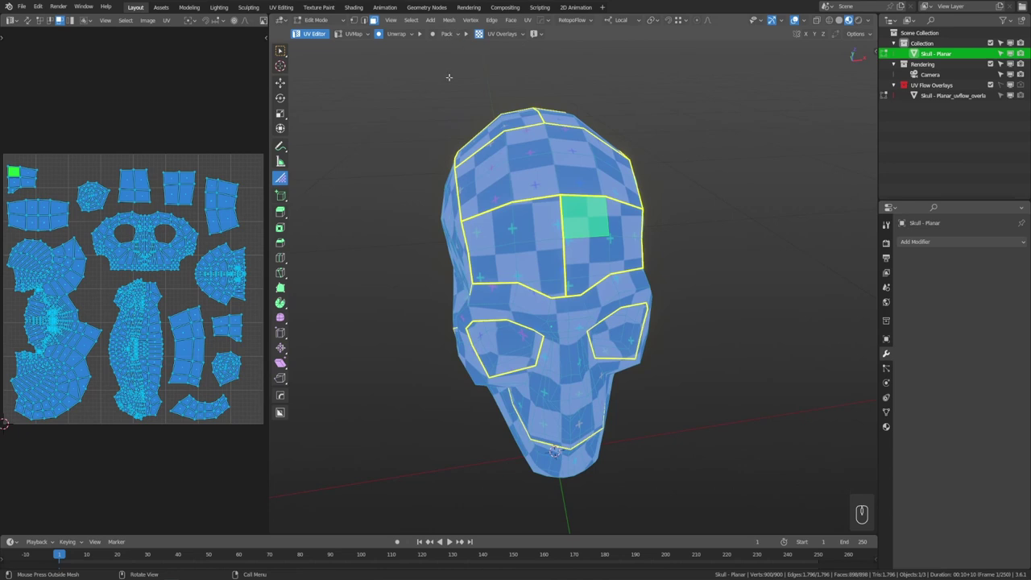
# Step: Return to Object Mode and place three duplicates of the skull around the original
pyautogui.press('Tab')
pyautogui.scroll(-5, 622, 189)
pyautogui.moveTo(626, 220); pyautogui.dragTo(619, 217, button='middle')
pyautogui.scroll(-3, 629, 258)
pyautogui.hotkey('shift', 'd')
pyautogui.click(688, 277)
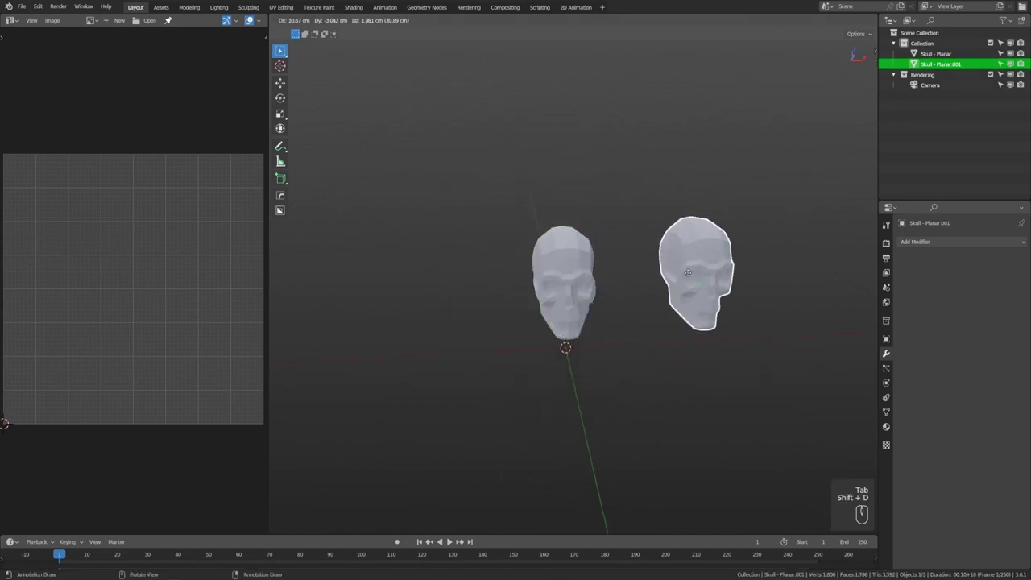
pyautogui.hotkey('shift', 'd')
pyautogui.click(601, 135)
pyautogui.hotkey('shift', 'd')
pyautogui.click(463, 160)
# Step: Select the original skull together with its three duplicates
pyautogui.moveTo(345, 73); pyautogui.dragTo(795, 339)
pyautogui.click(418, 20)
pyautogui.moveTo(452, 393)
pyautogui.click(528, 402)
pyautogui.moveTo(594, 410); pyautogui.dragTo(747, 273)
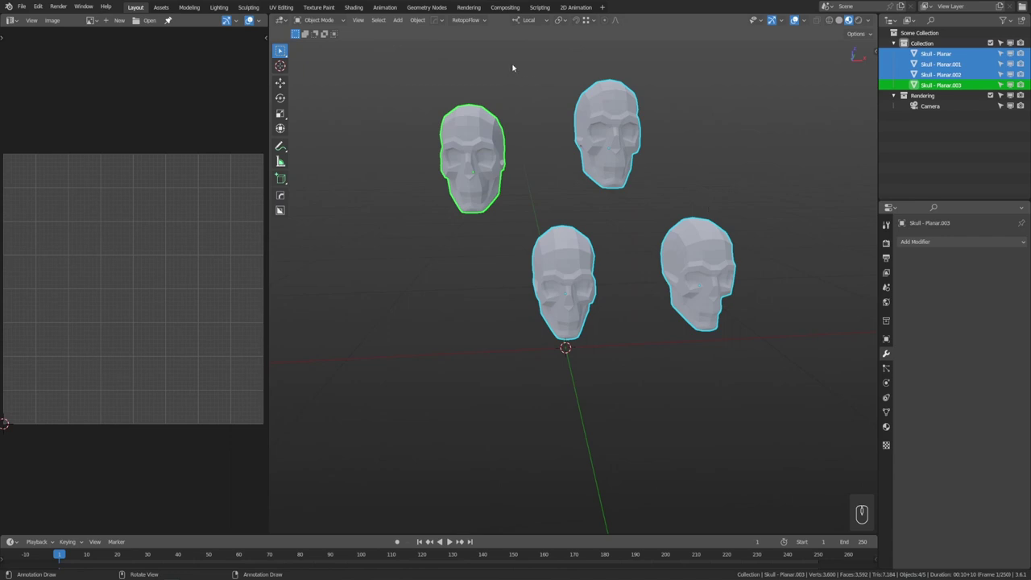
# Step: Delete the three skull duplicates and enter Edit Mode on the original skull
pyautogui.click(556, 121)
pyautogui.click(472, 161)
pyautogui.keyDown('shift'); pyautogui.click(607, 133); pyautogui.keyUp('shift')
pyautogui.keyDown('shift'); pyautogui.click(689, 263); pyautogui.keyUp('shift')
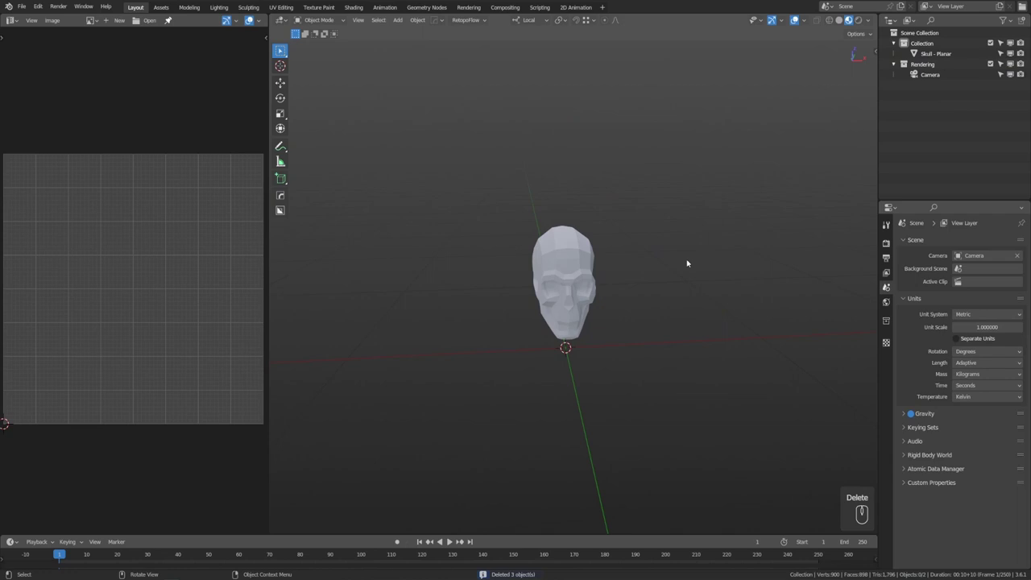
pyautogui.click(582, 278)
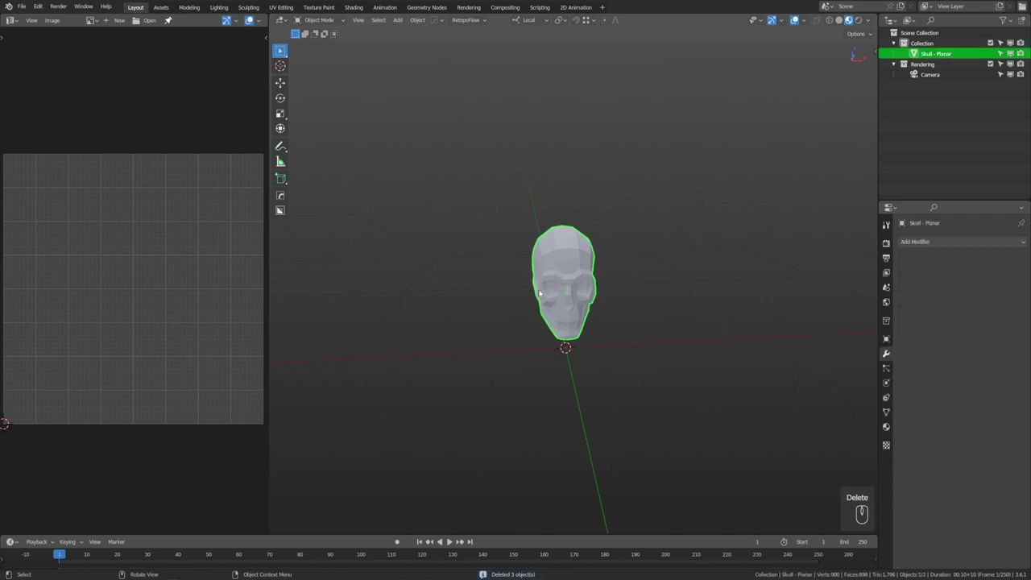
pyautogui.press('Tab')
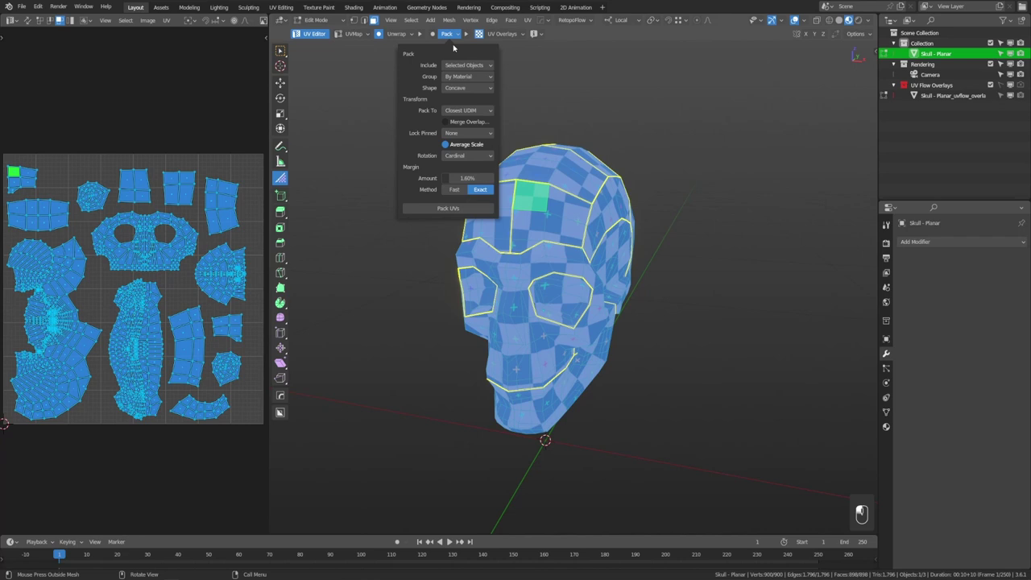
# Step: Switch the packing Group option to All Together and back to By Material
pyautogui.click(467, 77)
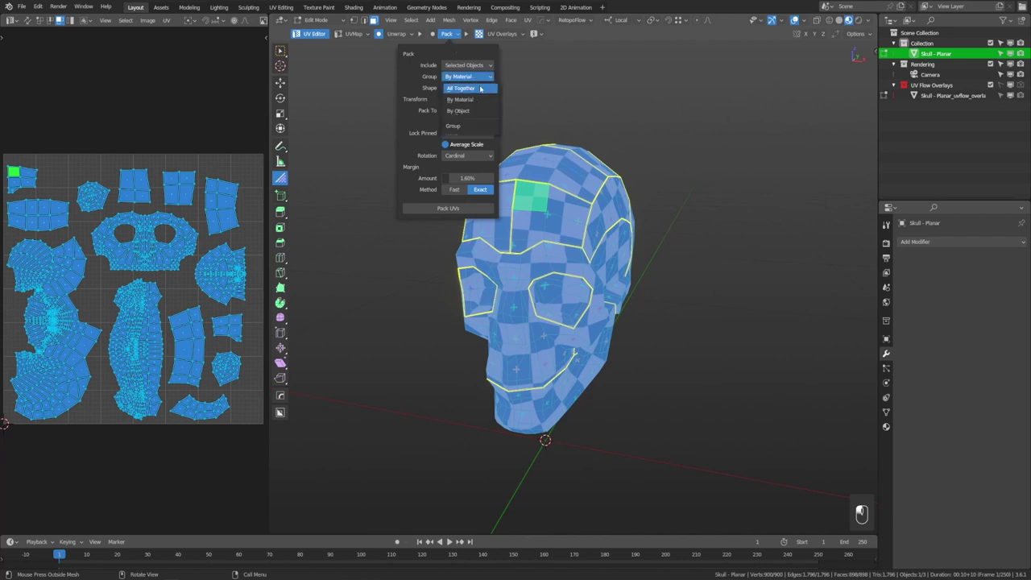
pyautogui.click(470, 90)
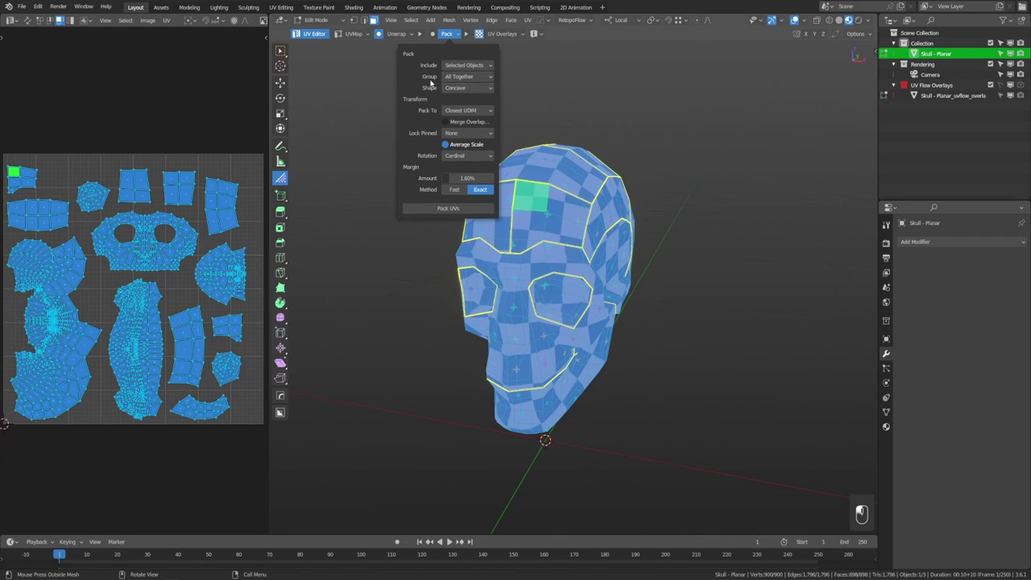
pyautogui.click(474, 76)
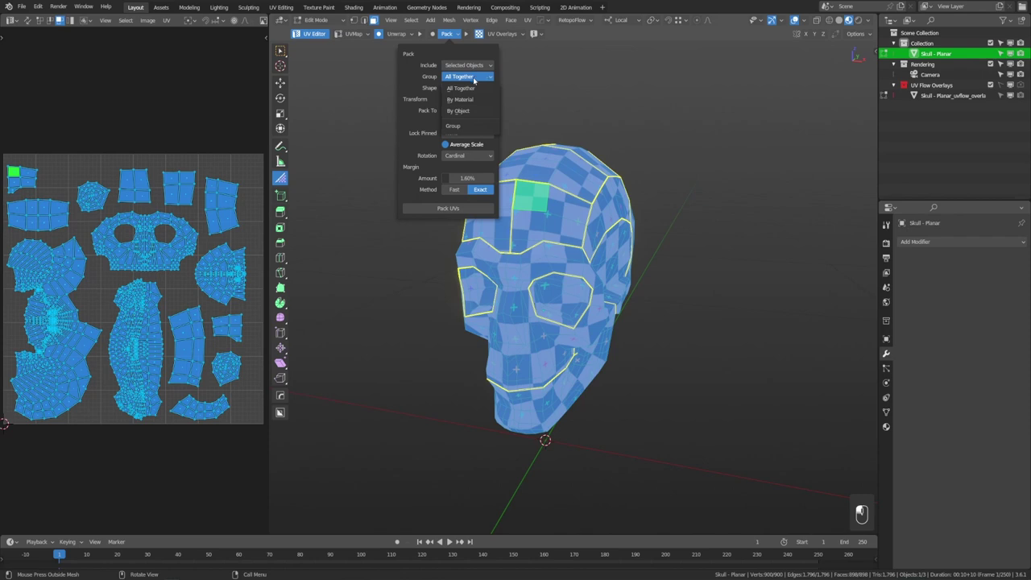
pyautogui.click(465, 100)
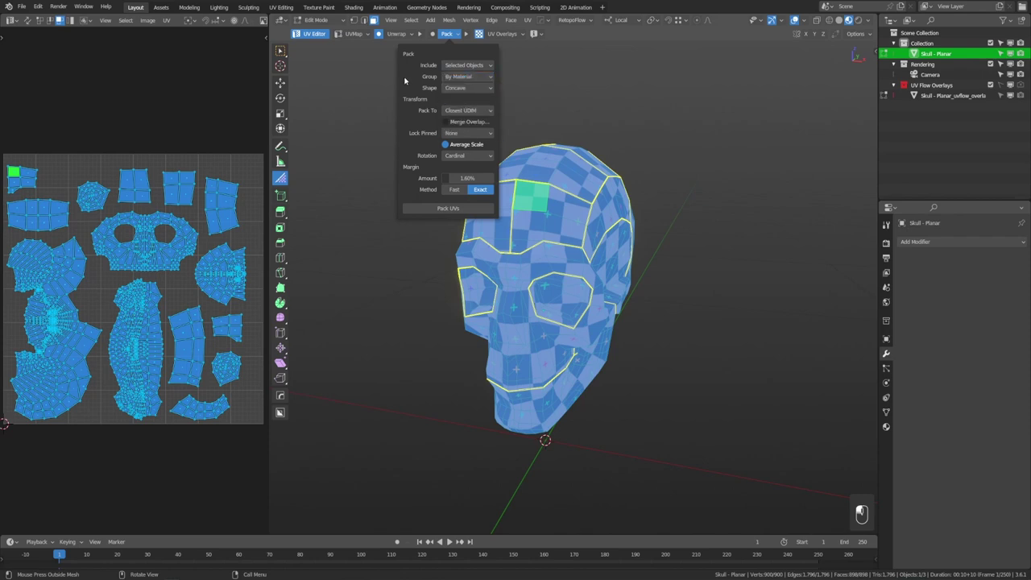
# Step: Select one eye socket's island and rename the skull's first material to Skull
pyautogui.moveTo(660, 279); pyautogui.dragTo(726, 294, button='middle')
pyautogui.click(886, 427)
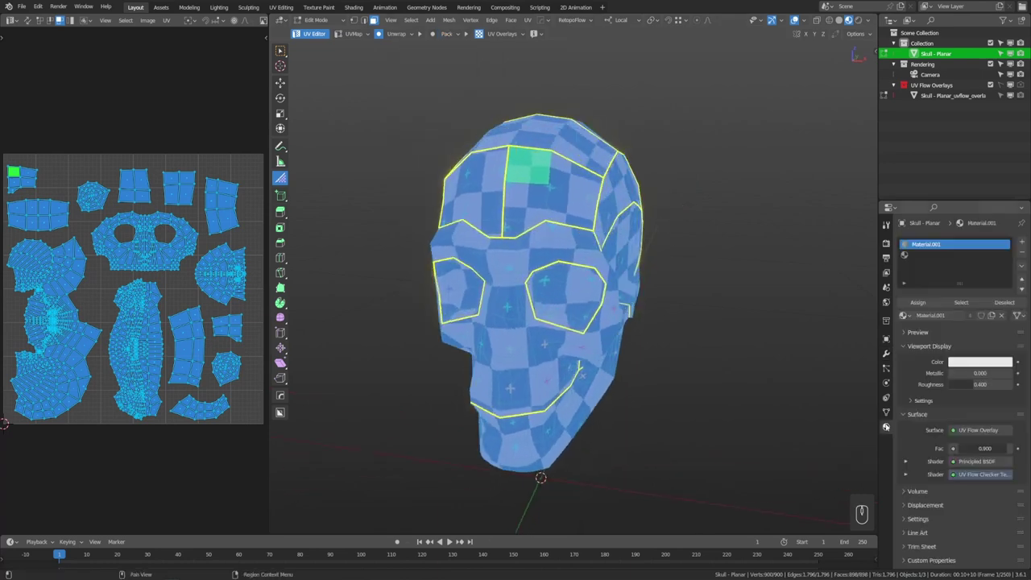
pyautogui.click(570, 306)
pyautogui.doubleClick(947, 245)
pyautogui.write('Skull')
pyautogui.press('Return')
# Step: Create a new material named Eyes in the skull's empty second material slot
pyautogui.click(939, 255)
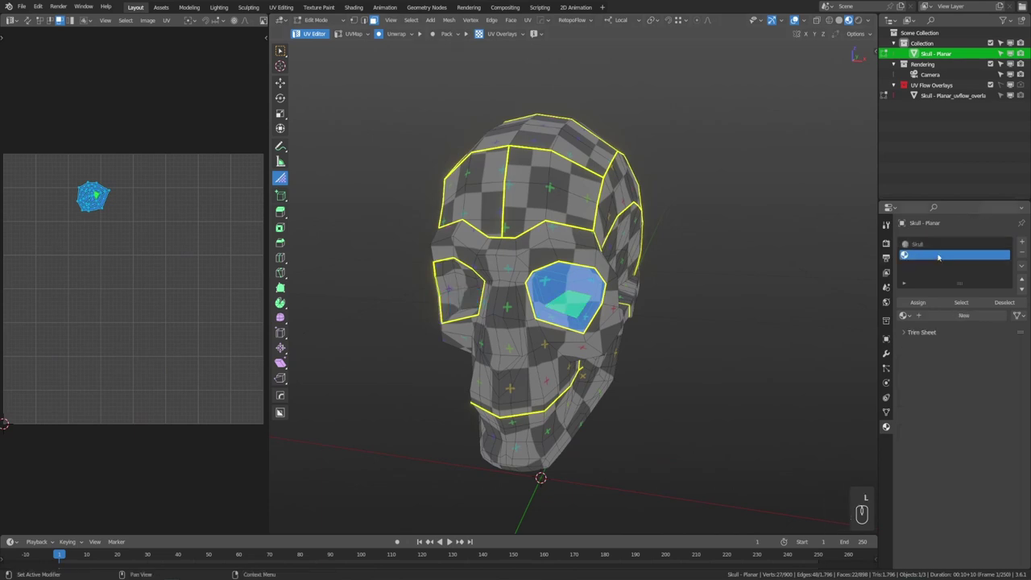
pyautogui.click(963, 315)
pyautogui.doubleClick(941, 318)
pyautogui.write('Eyes')
pyautogui.press('Return')
# Step: Add the other eye socket to the selection, assign the Eyes material to both sockets, and deselect the mesh
pyautogui.keyDown('shift'); pyautogui.click(469, 296); pyautogui.keyUp('shift')
pyautogui.moveTo(469, 297); pyautogui.dragTo(496, 295, button='middle')
pyautogui.keyDown('shift'); pyautogui.click(496, 295); pyautogui.keyUp('shift')
pyautogui.press('l')
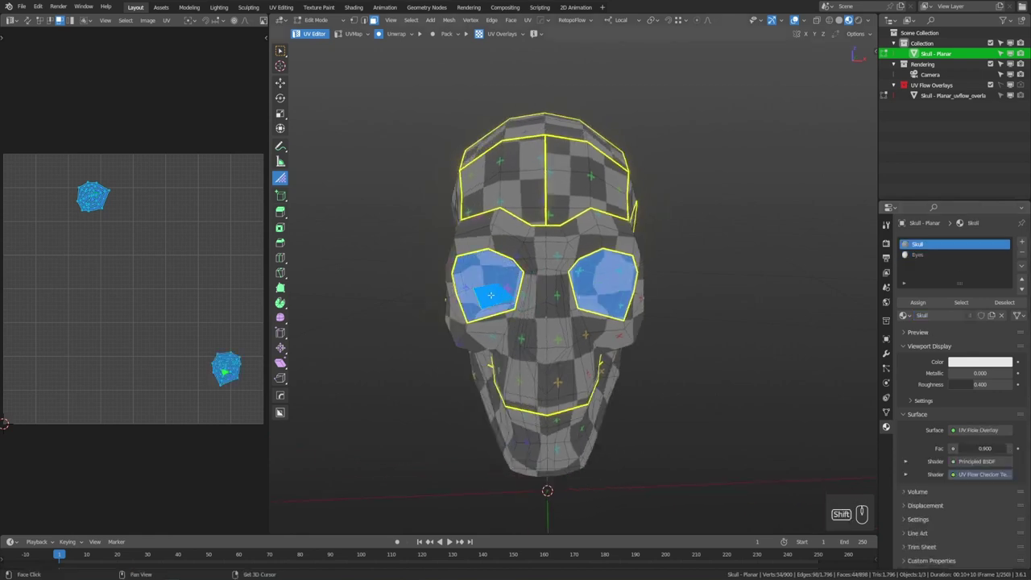
pyautogui.click(918, 302)
pyautogui.moveTo(580, 306); pyautogui.dragTo(658, 306, button='middle')
pyautogui.hotkey('alt', 'a')
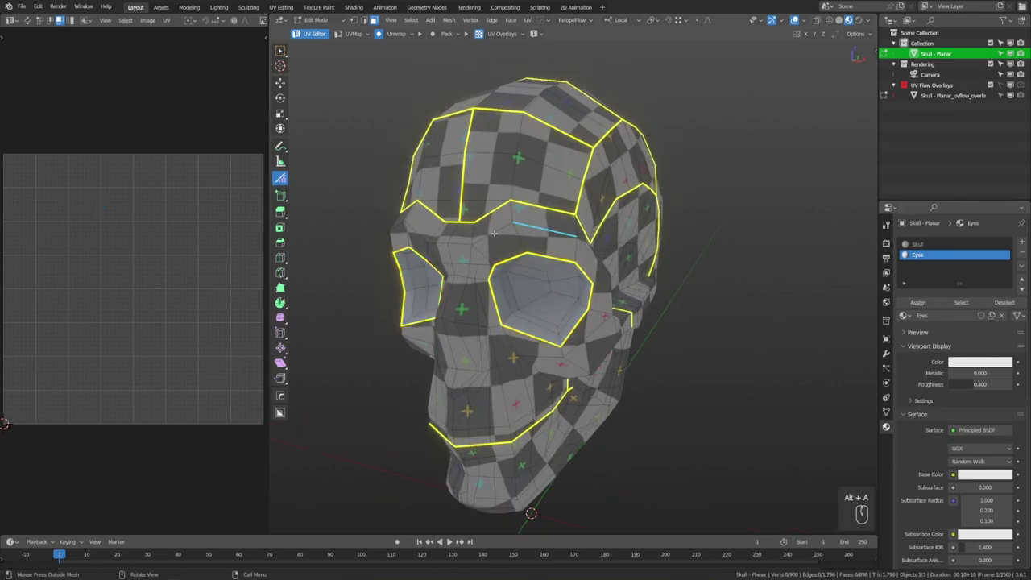
# Step: Turn UV Overlays off and on again to refresh the checker on the eye sockets
pyautogui.click(479, 34)
pyautogui.click(479, 35)
pyautogui.moveTo(648, 367); pyautogui.dragTo(705, 341, button='middle')
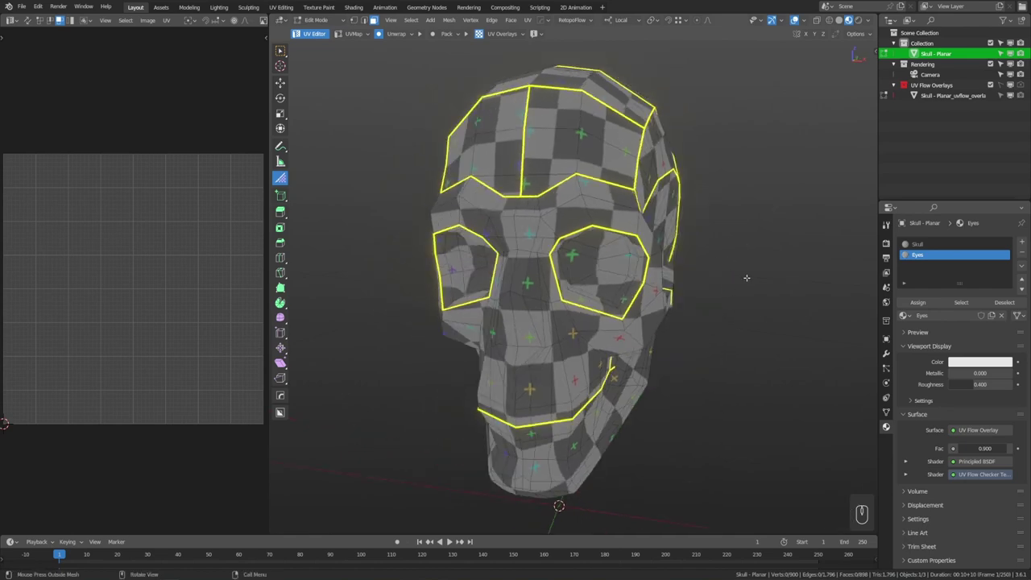
# Step: Select the whole skull, set the packing Shape to Bounds, and pack the UVs grouped by material
pyautogui.press('a')
pyautogui.click(447, 34)
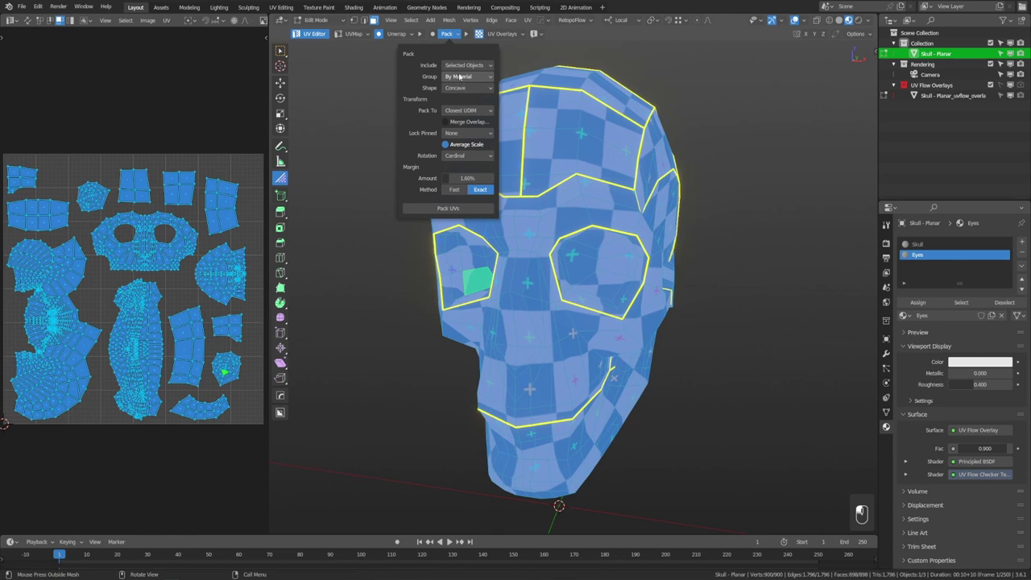
pyautogui.click(467, 88)
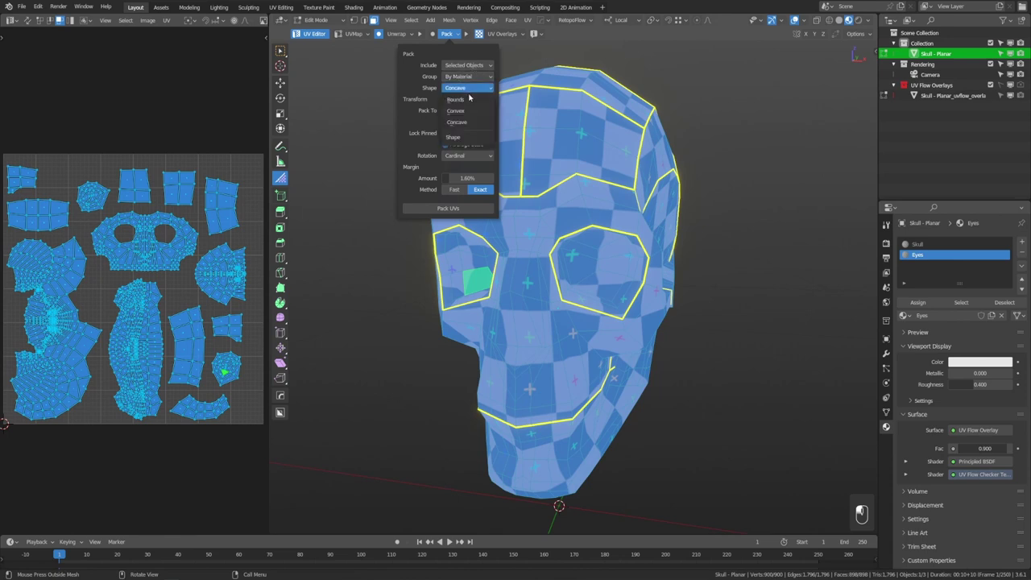
pyautogui.click(472, 103)
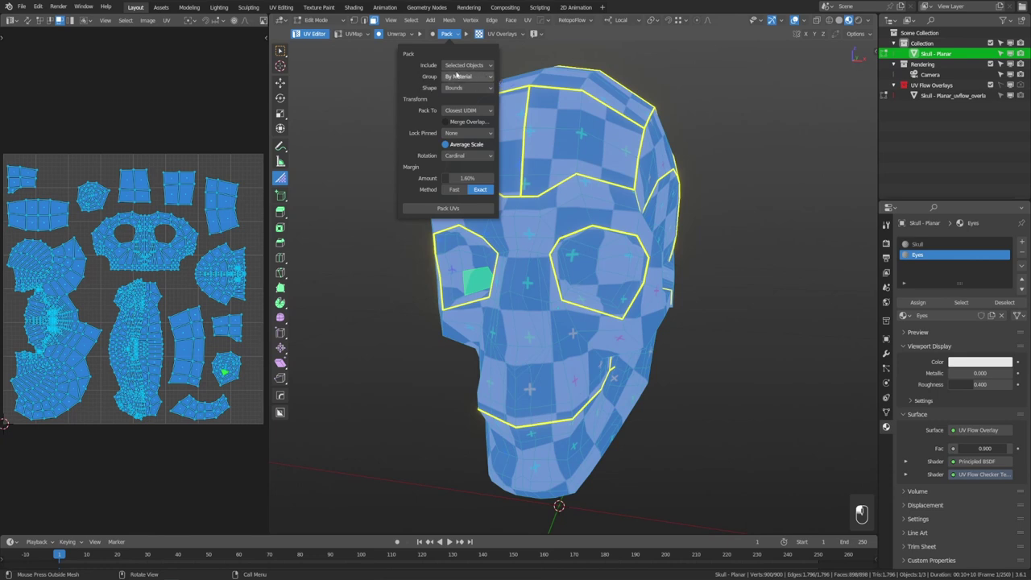
pyautogui.click(448, 209)
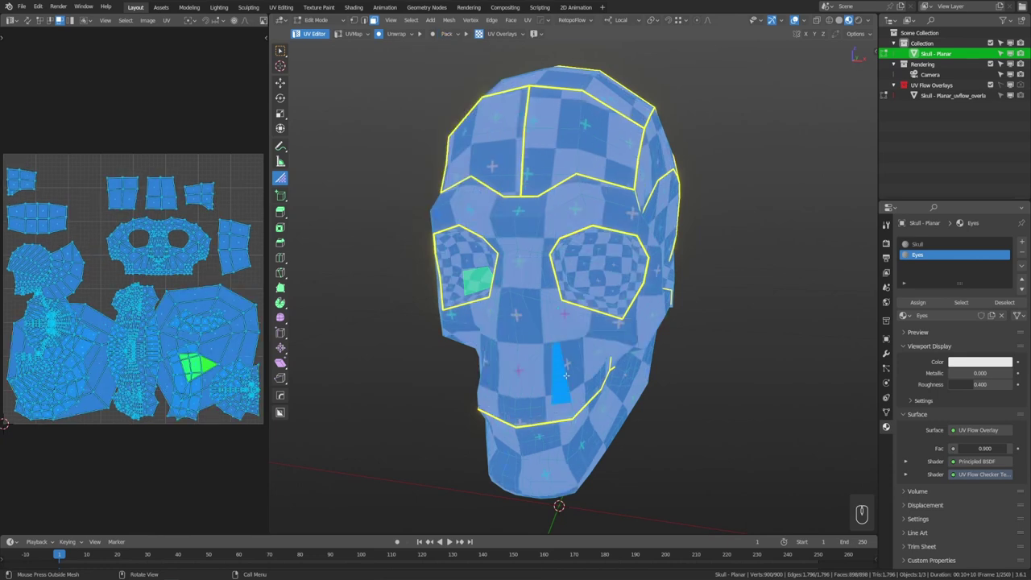
# Step: Isolate the two eye socket islands and invert the selection to examine each material's separate UV layout
pyautogui.click(602, 284)
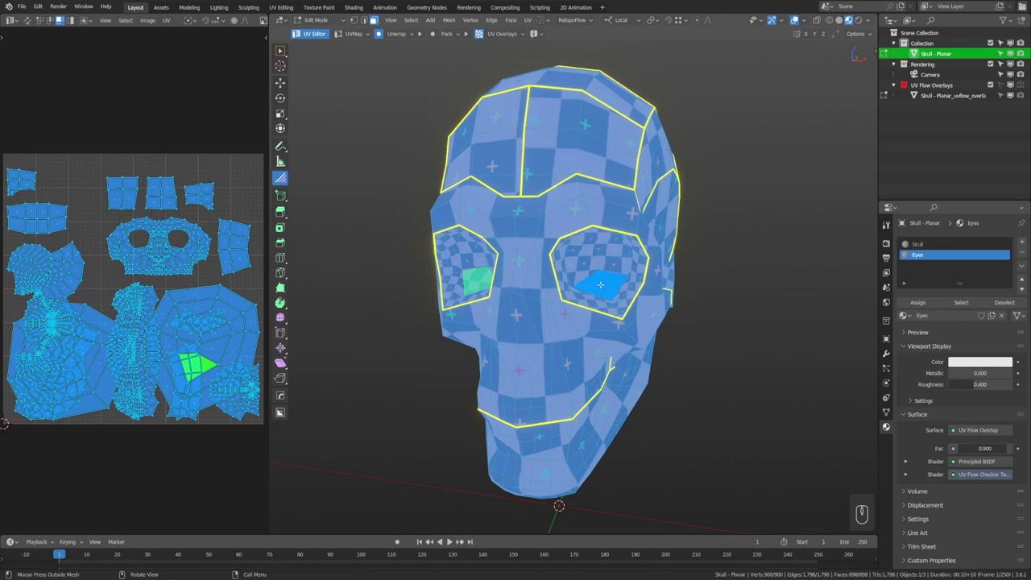
pyautogui.hotkey('ctrl', 'l')
pyautogui.keyDown('shift'); pyautogui.click(468, 275); pyautogui.keyUp('shift')
pyautogui.hotkey('ctrl', 'l')
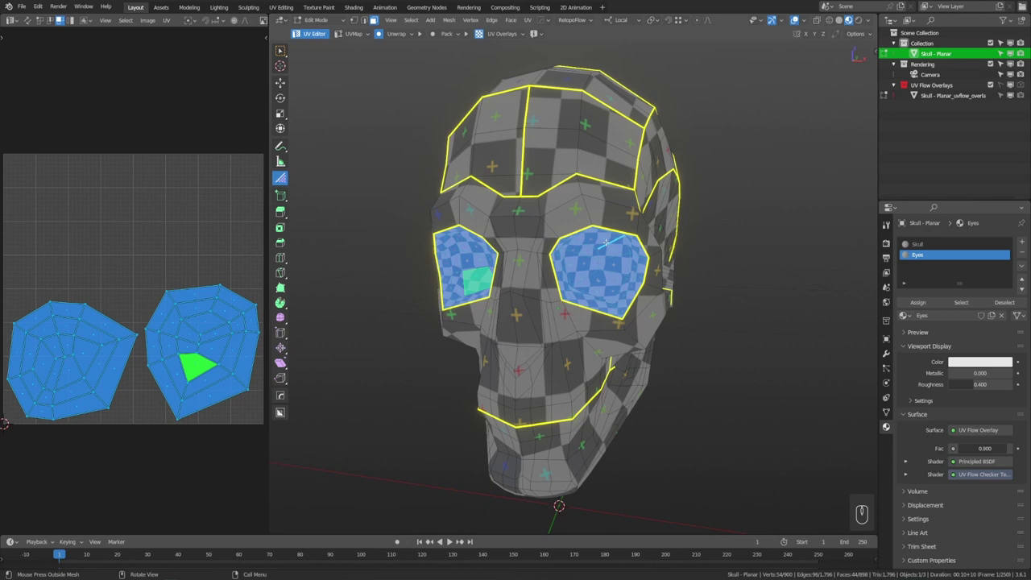
pyautogui.hotkey('alt', 'i')
pyautogui.hotkey('ctrl', 'i')
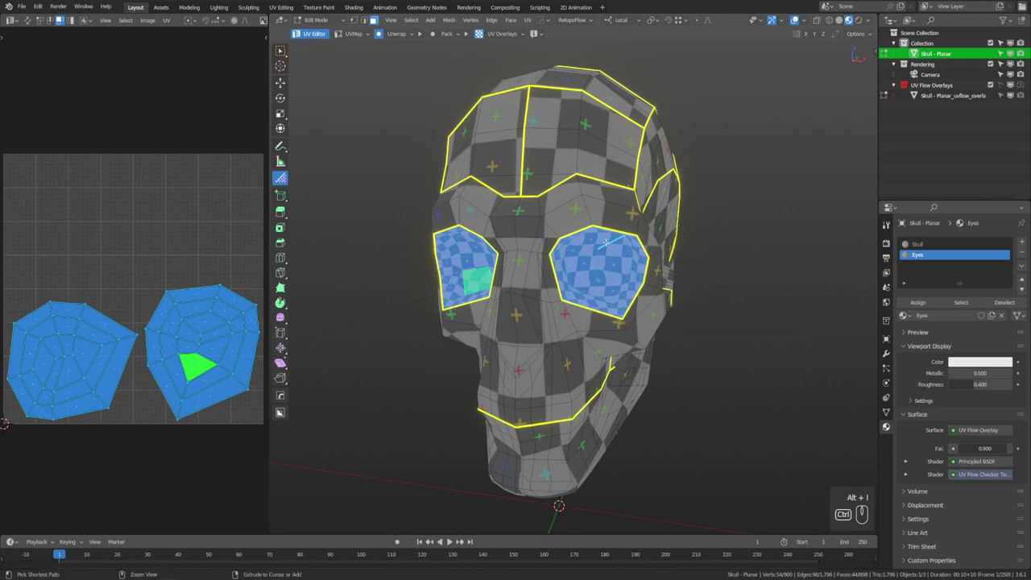
pyautogui.moveTo(200, 335); pyautogui.dragTo(159, 350, button='middle')
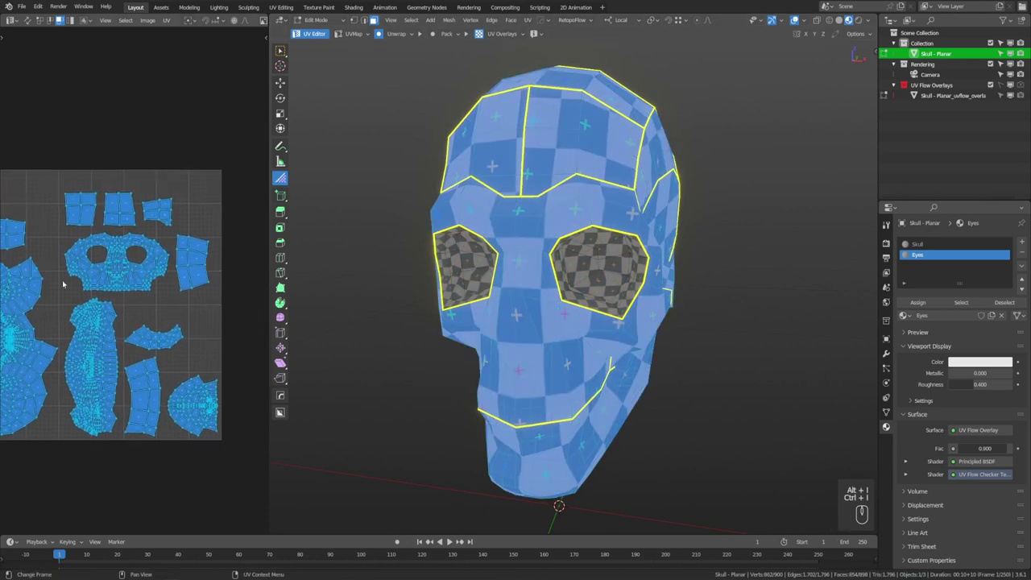
pyautogui.moveTo(60, 260); pyautogui.dragTo(76, 225, button='middle')
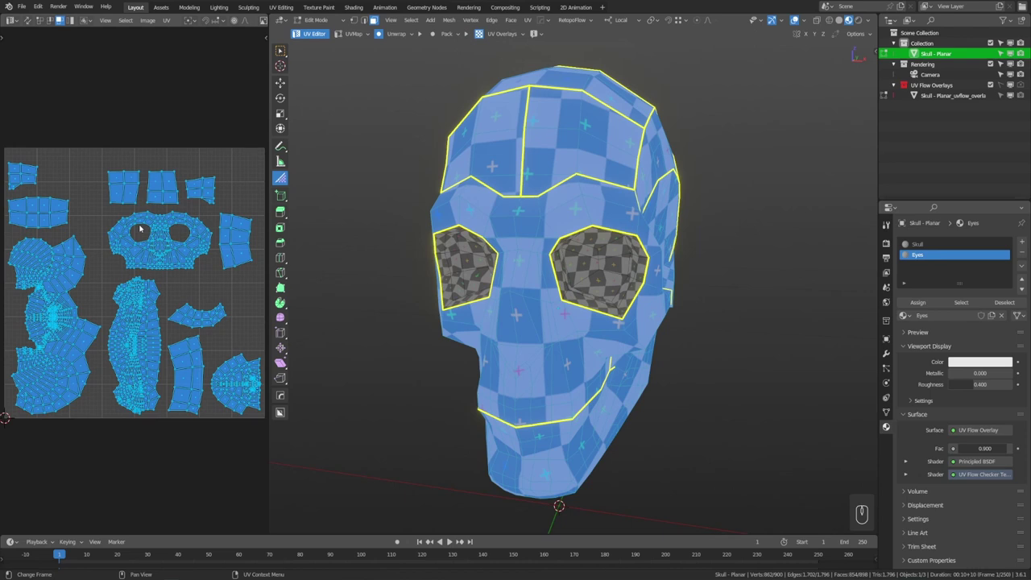
# Step: Set the packing Group to All Together, select the whole skull, and pack the UVs
pyautogui.click(446, 33)
pyautogui.click(469, 76)
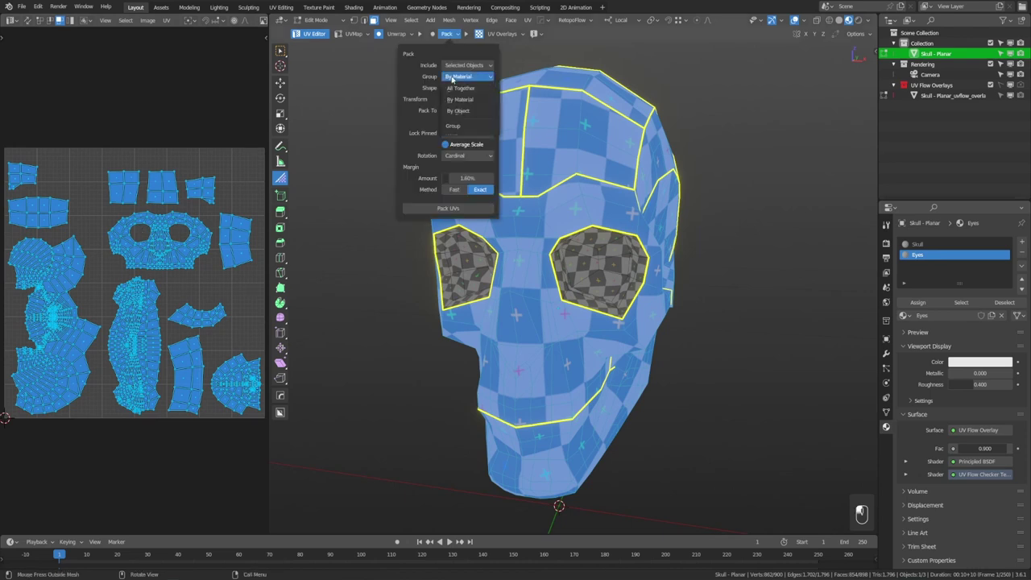
pyautogui.click(475, 112)
pyautogui.click(448, 208)
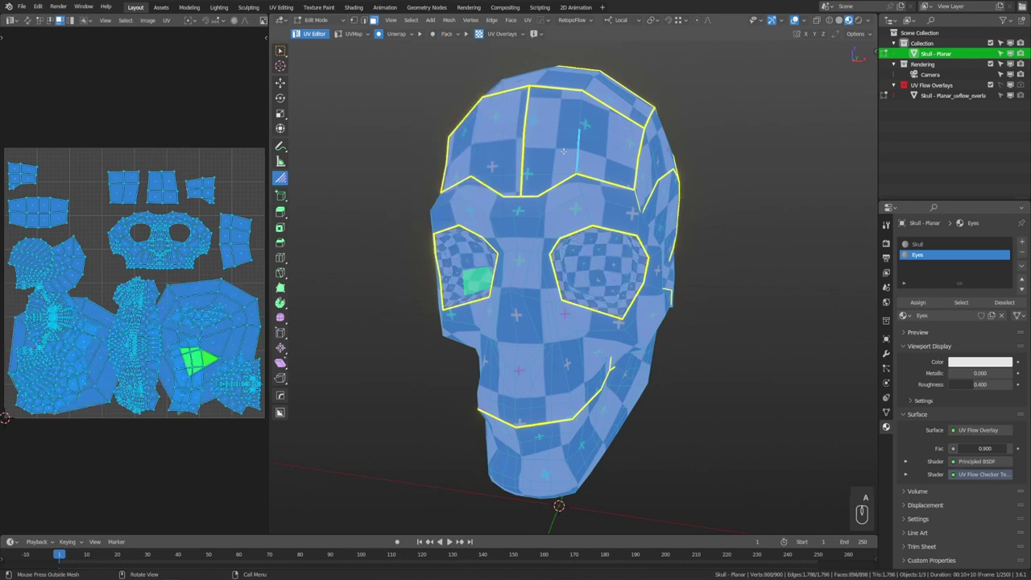
pyautogui.click(465, 35)
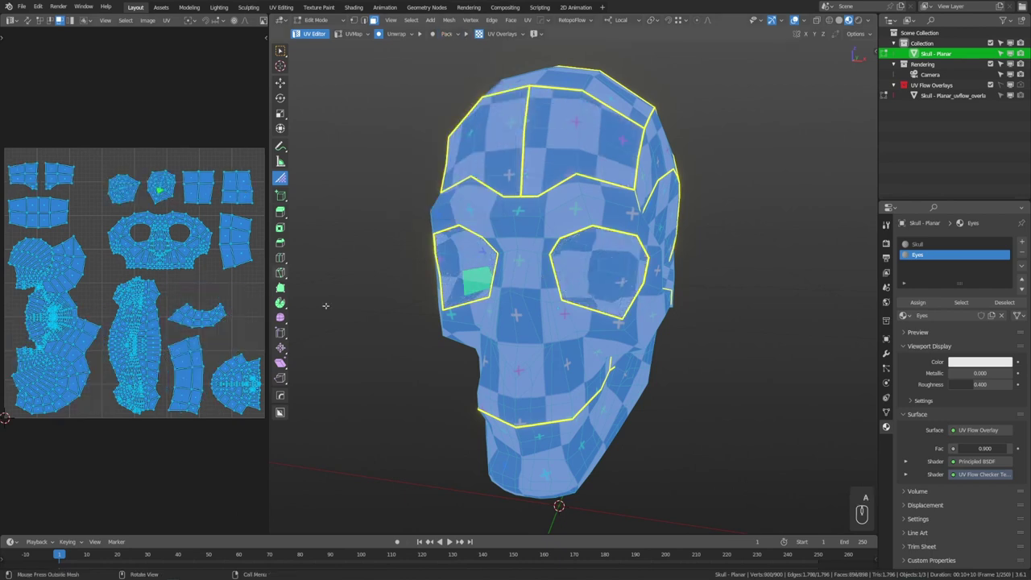
# Step: Set the packing Group back to By Material and pack the skull's UVs again
pyautogui.click(449, 36)
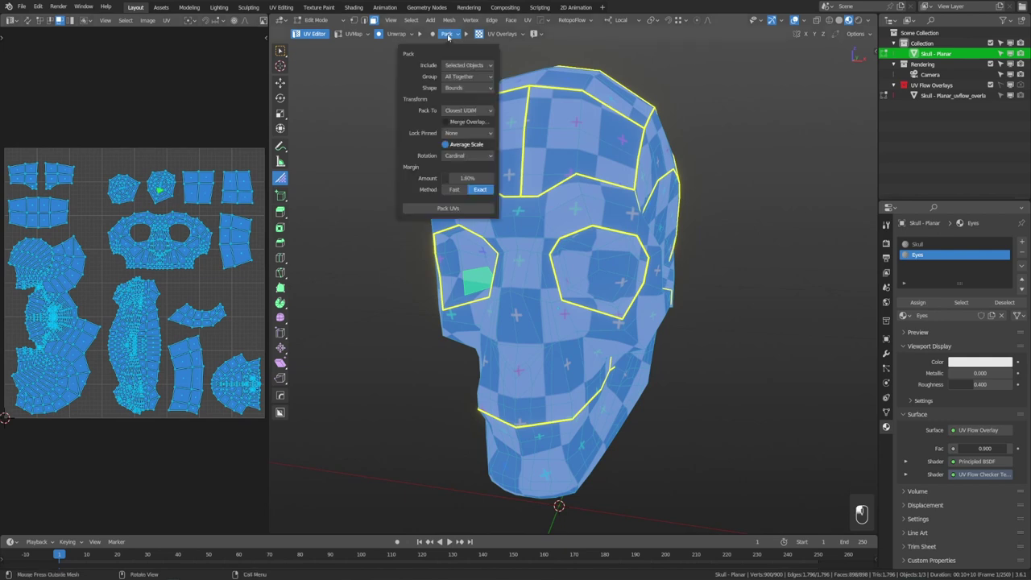
pyautogui.click(471, 77)
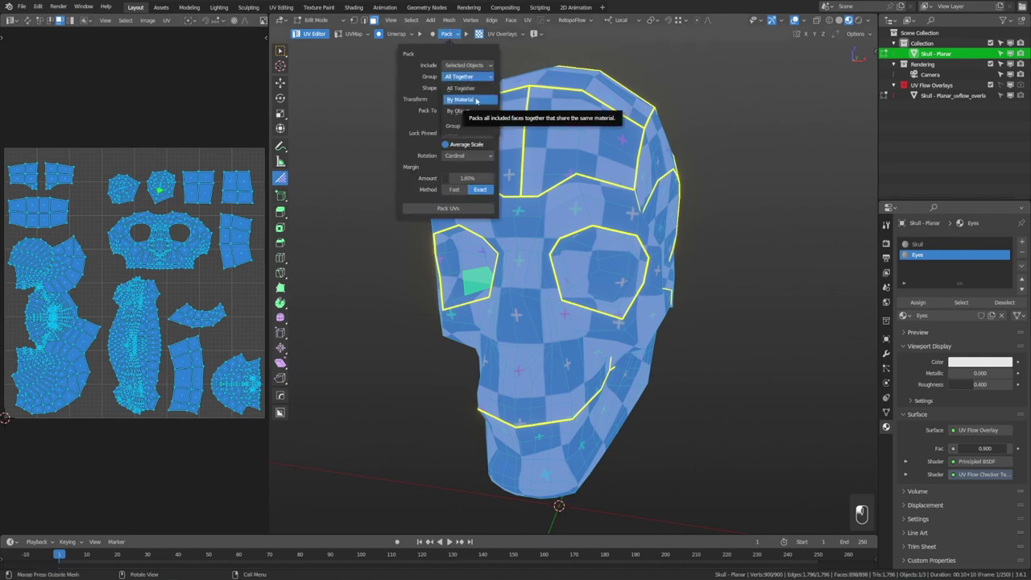
pyautogui.click(475, 100)
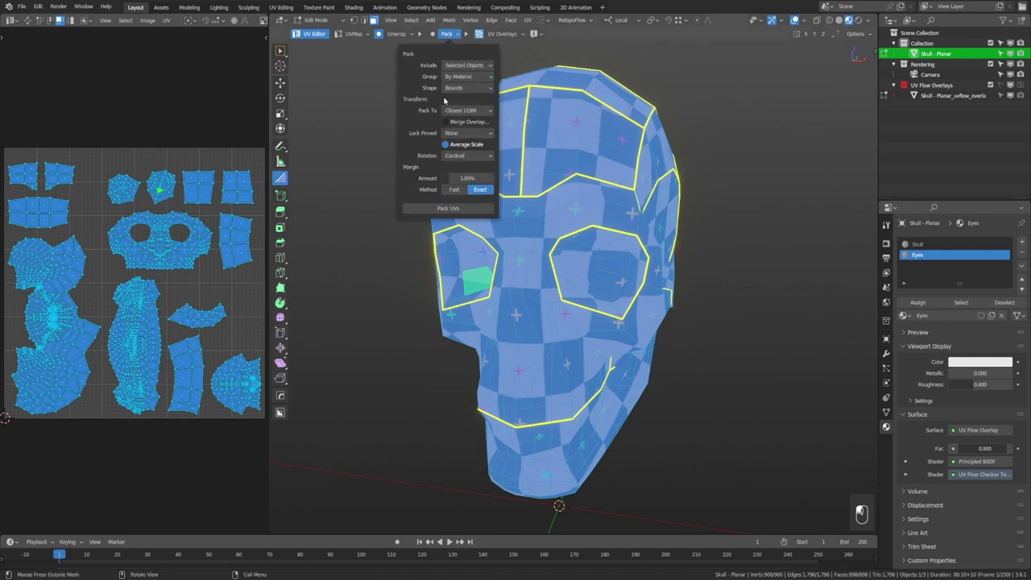
pyautogui.click(450, 208)
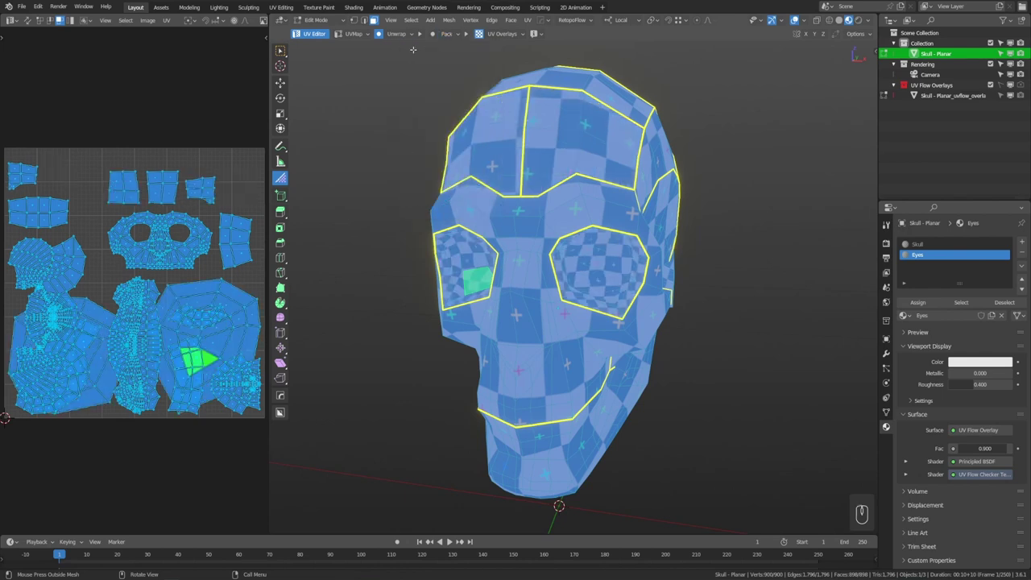
# Step: Try Concave as the packing Shape, set it to Convex, pack the UVs, and reopen the packing options
pyautogui.click(445, 34)
pyautogui.click(464, 89)
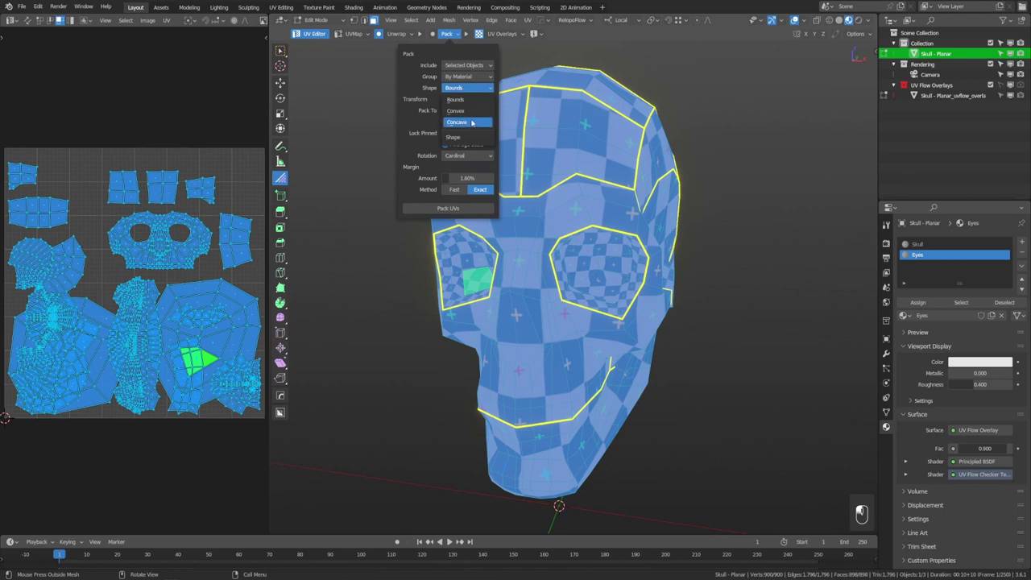
pyautogui.click(457, 122)
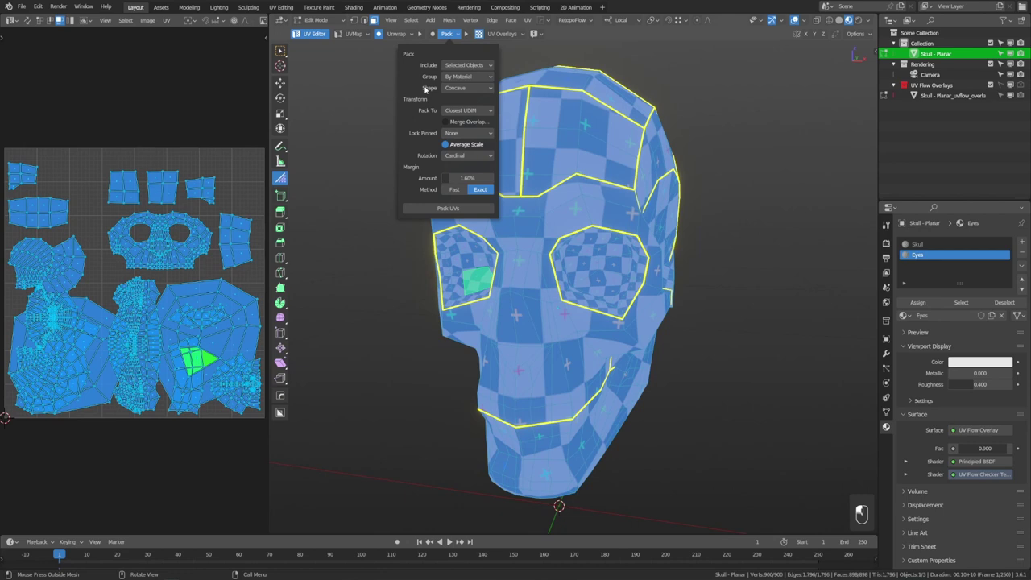
pyautogui.click(464, 88)
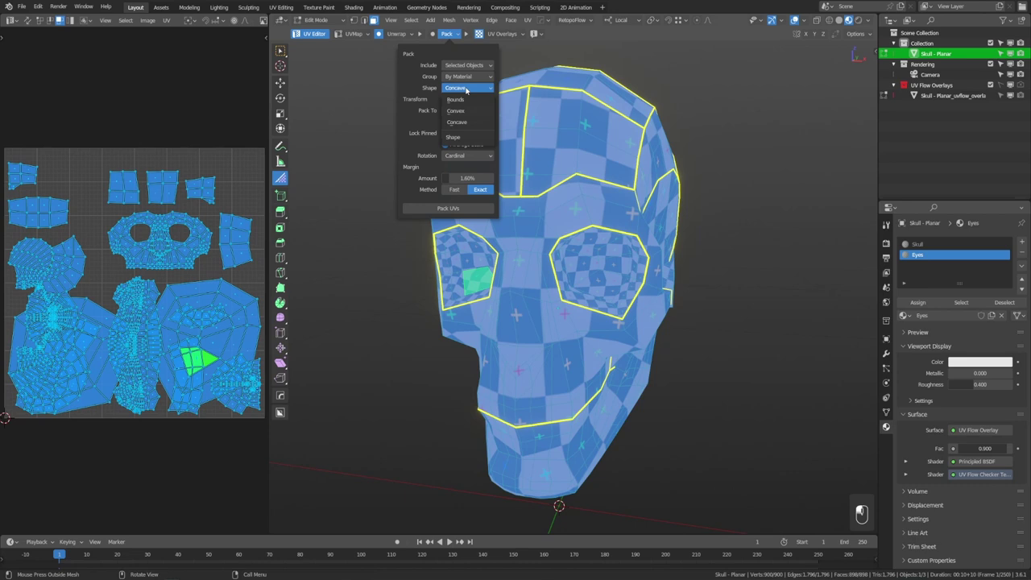
pyautogui.click(466, 111)
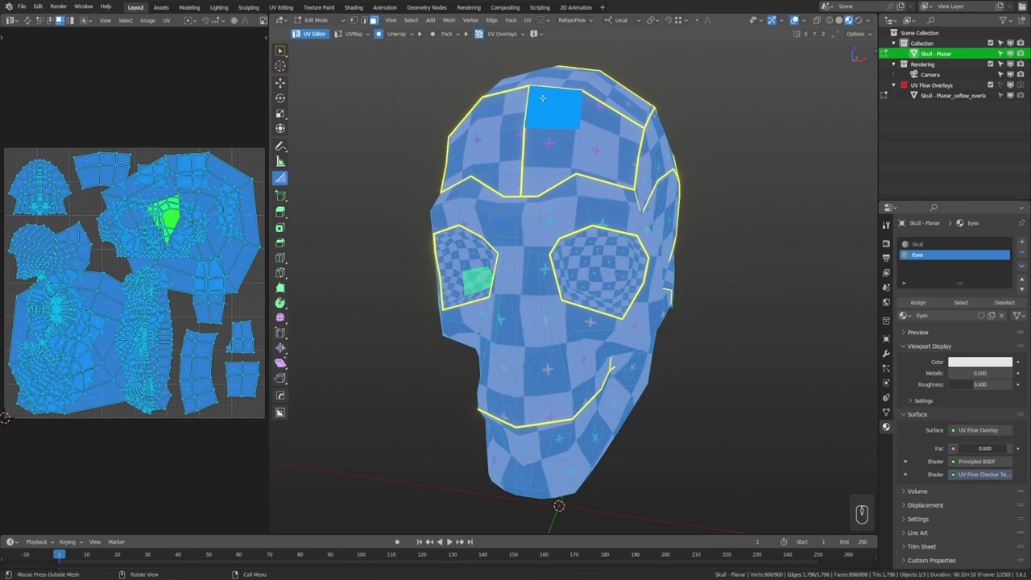
pyautogui.click(448, 34)
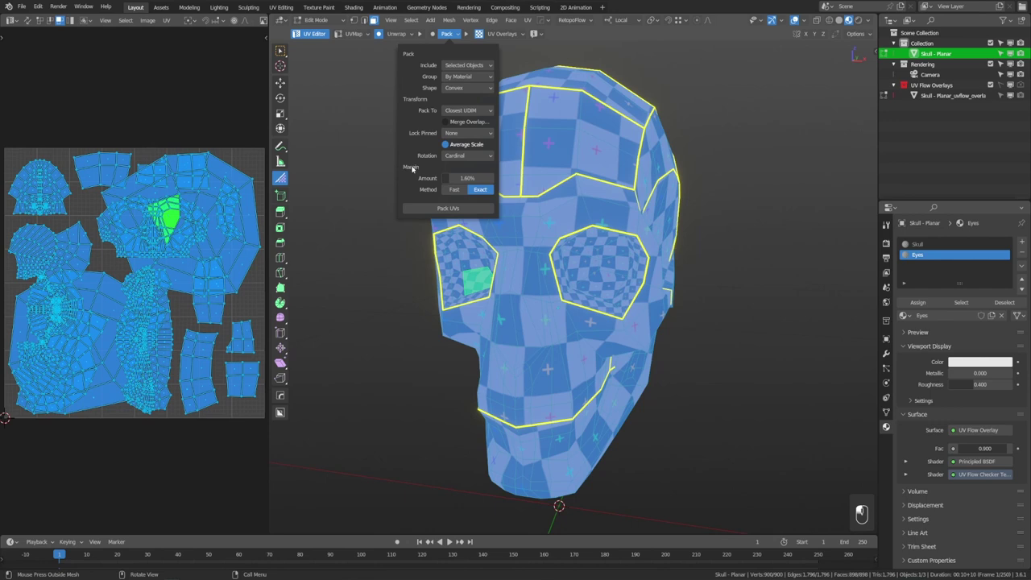
# Step: Pack the UVs with the Fast margin method and set the method back to Exact
pyautogui.click(453, 190)
pyautogui.click(451, 210)
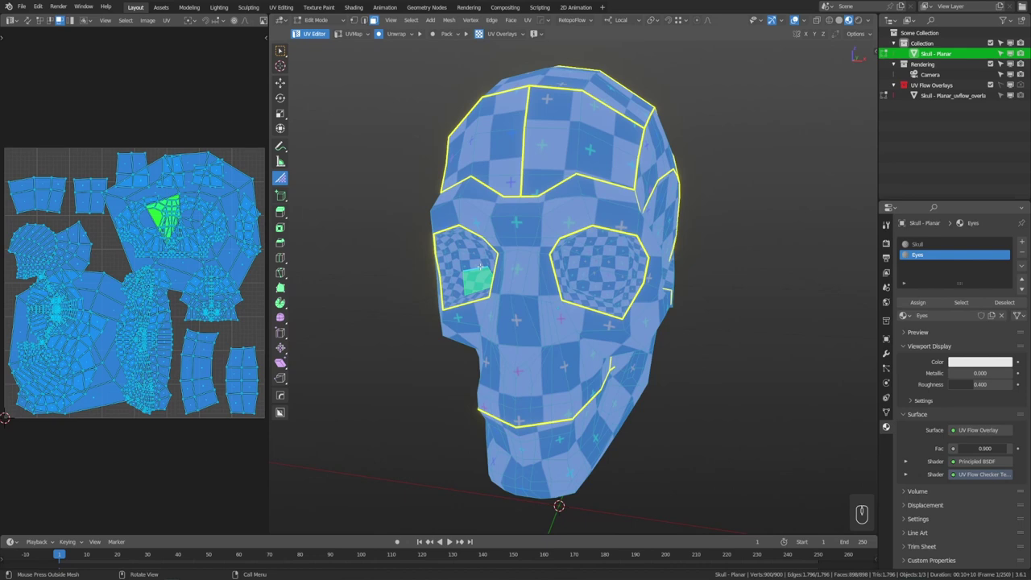
pyautogui.click(448, 33)
pyautogui.click(481, 190)
# Step: Set the packing Shape to Bounds, pack the skull's UVs, and reopen the packing options
pyautogui.click(468, 87)
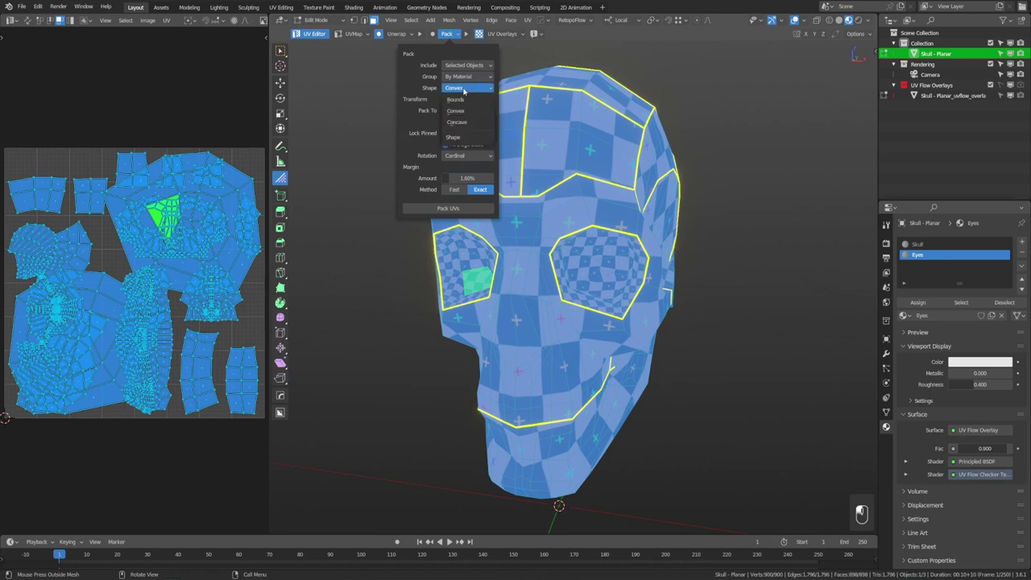
pyautogui.click(466, 99)
pyautogui.click(450, 208)
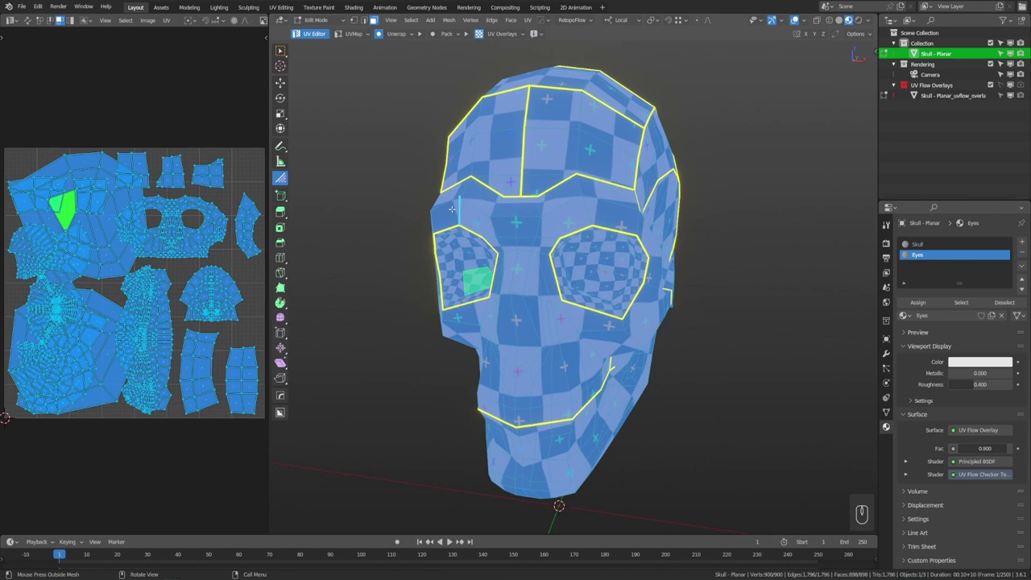
pyautogui.click(456, 35)
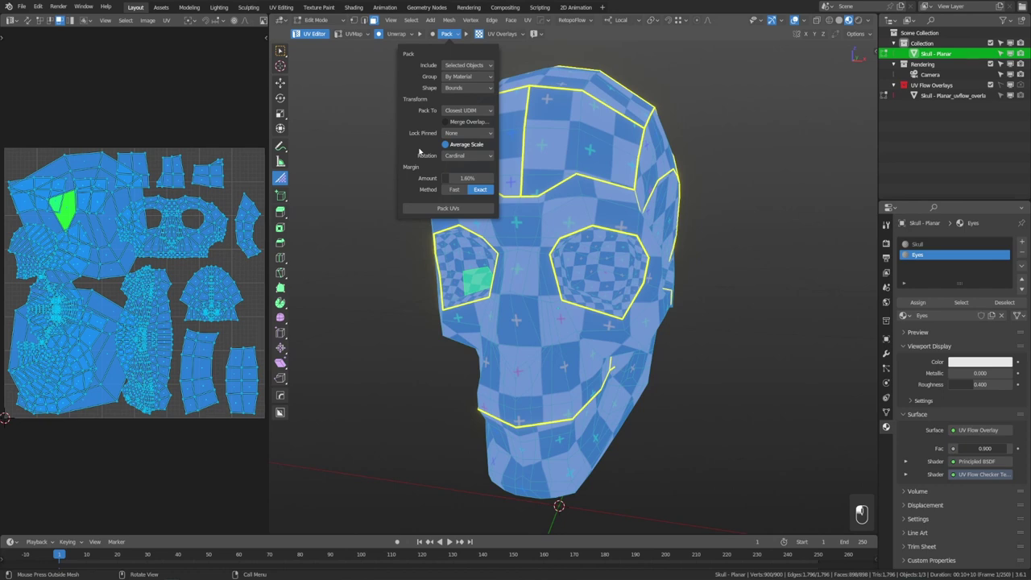
# Step: Isolate the two eye socket islands to examine their packed UV layout
pyautogui.click(472, 260)
pyautogui.keyDown('shift'); pyautogui.click(617, 264); pyautogui.keyUp('shift')
pyautogui.press('l')
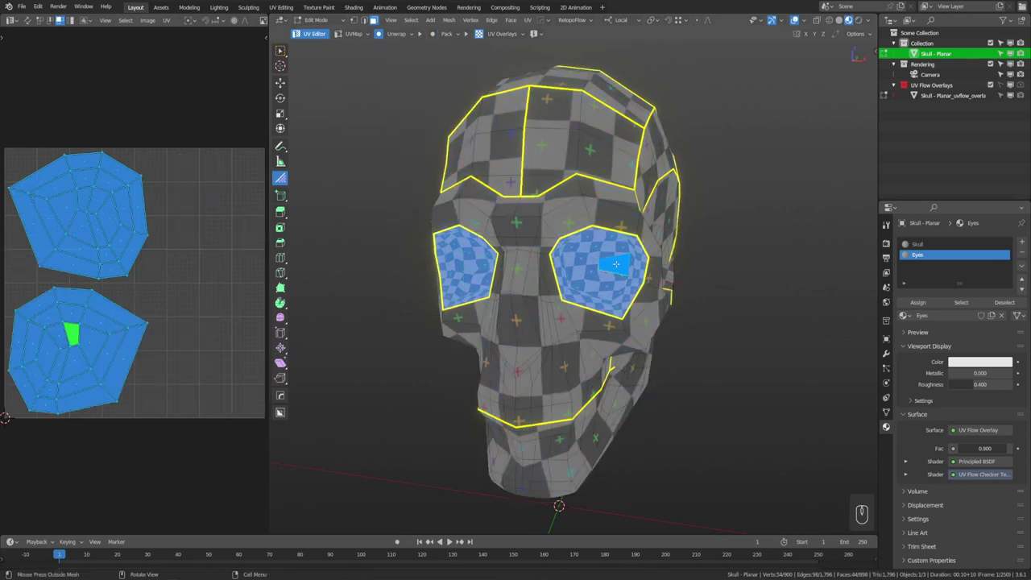
pyautogui.scroll(-2, 180, 303)
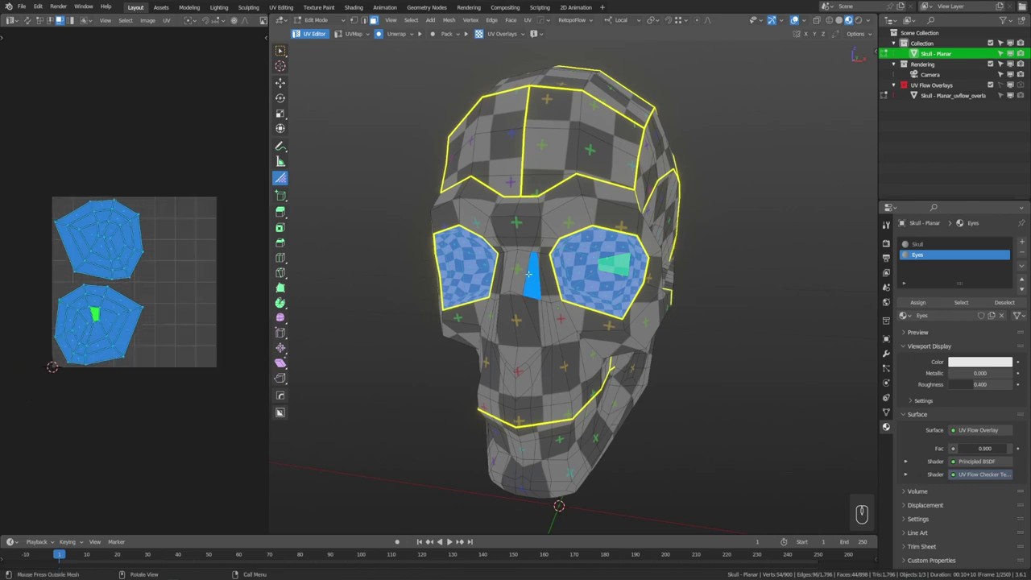
# Step: Mark a seam along the centre line of the skull's crown
pyautogui.moveTo(556, 278); pyautogui.dragTo(569, 274, button='middle')
pyautogui.moveTo(562, 202); pyautogui.dragTo(524, 266, button='middle')
pyautogui.click(597, 196)
pyautogui.moveTo(484, 311); pyautogui.dragTo(466, 103, button='middle')
# Step: Turn off Average Scale in the packing options, select the whole skull, and pack its UVs
pyautogui.click(450, 33)
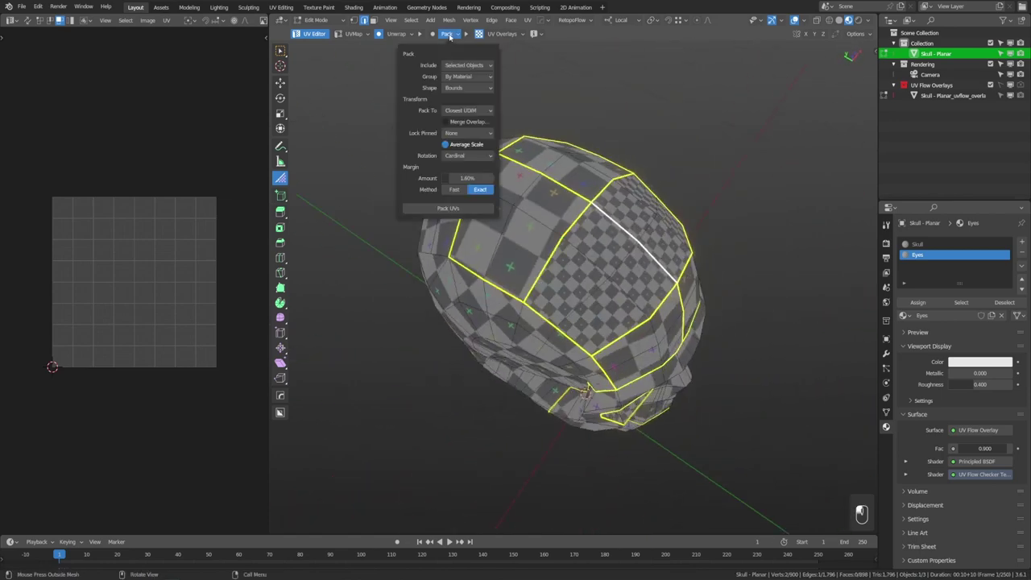
pyautogui.moveTo(628, 291); pyautogui.dragTo(671, 246, button='middle')
pyautogui.press('a')
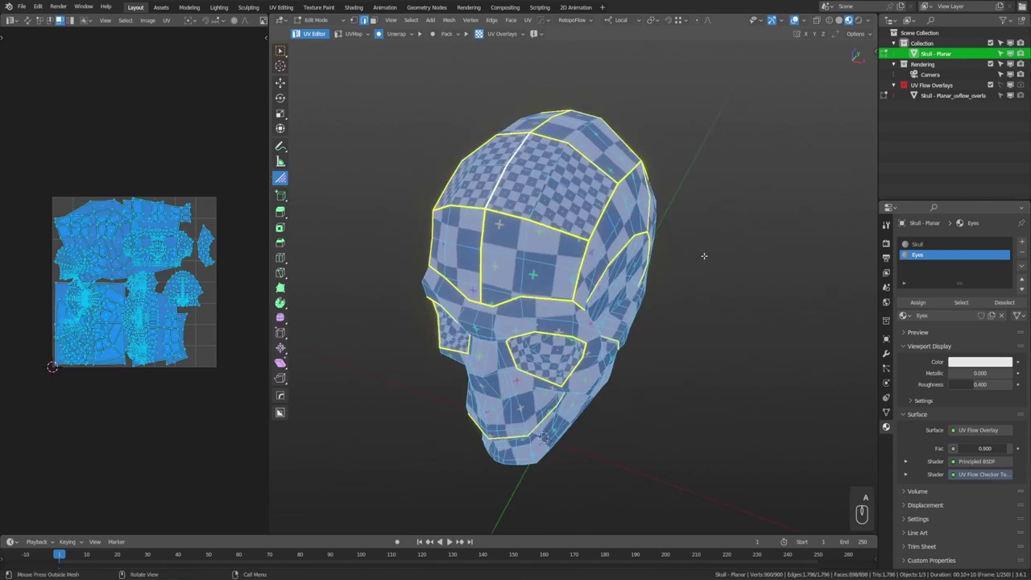
pyautogui.click(466, 34)
# Step: Select faces on the crown to inspect them, reselect the whole skull, and turn Average Scale back on
pyautogui.moveTo(427, 201)
pyautogui.mouseDown(button='middle')
pyautogui.moveTo(392, 278)
pyautogui.moveTo(395, 217)
pyautogui.moveTo(419, 202)
pyautogui.mouseUp(button='middle')
pyautogui.click(516, 221)
pyautogui.keyDown('shift'); pyautogui.click(555, 212); pyautogui.keyUp('shift')
pyautogui.keyDown('shift'); pyautogui.click(603, 208); pyautogui.keyUp('shift')
pyautogui.press('a')
pyautogui.click(450, 34)
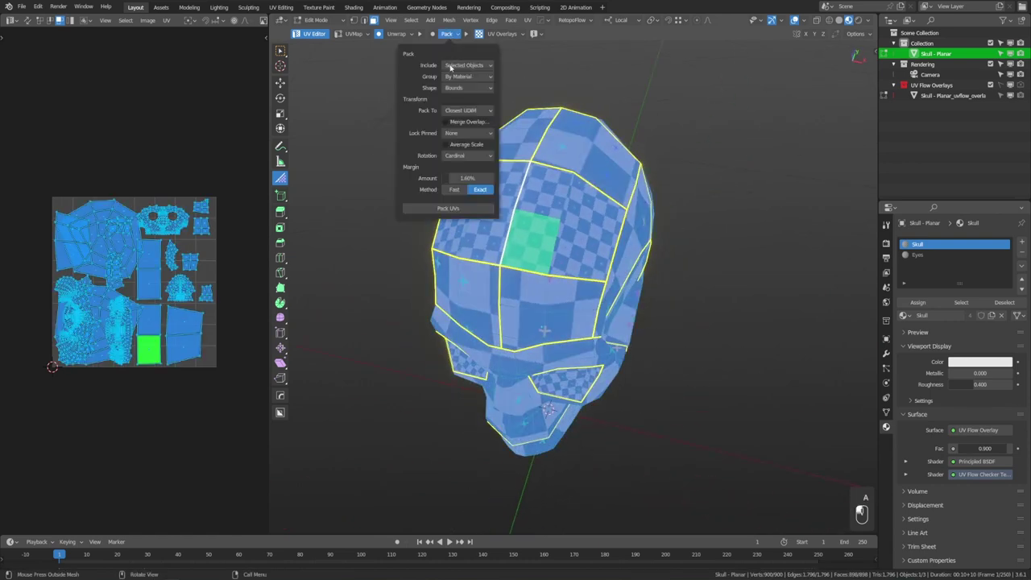
pyautogui.click(467, 145)
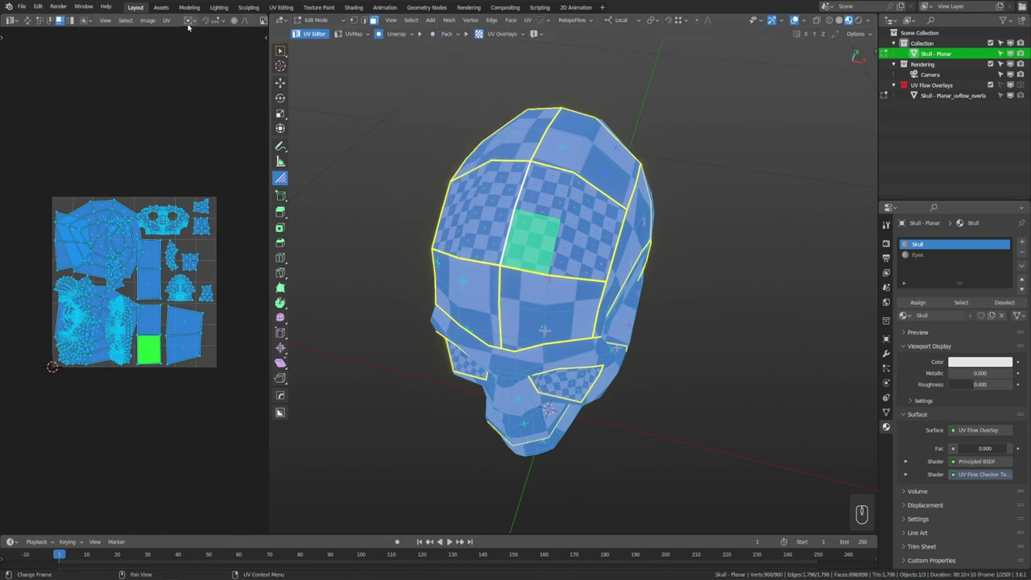
# Step: Try Average Islands Scale on all the skull's UV islands and undo it
pyautogui.click(152, 20)
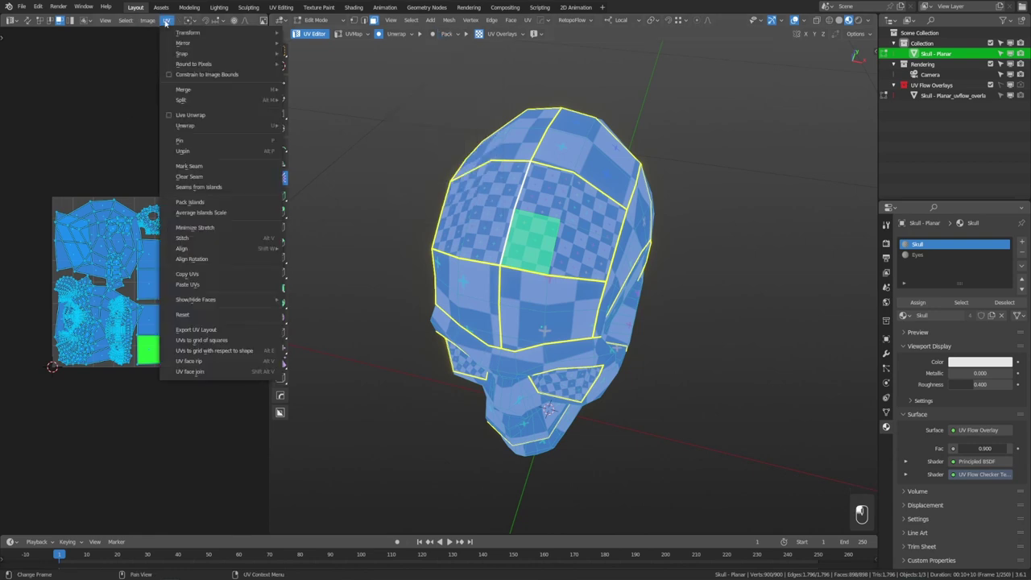
pyautogui.click(218, 213)
pyautogui.hotkey('ctrl', 'z')
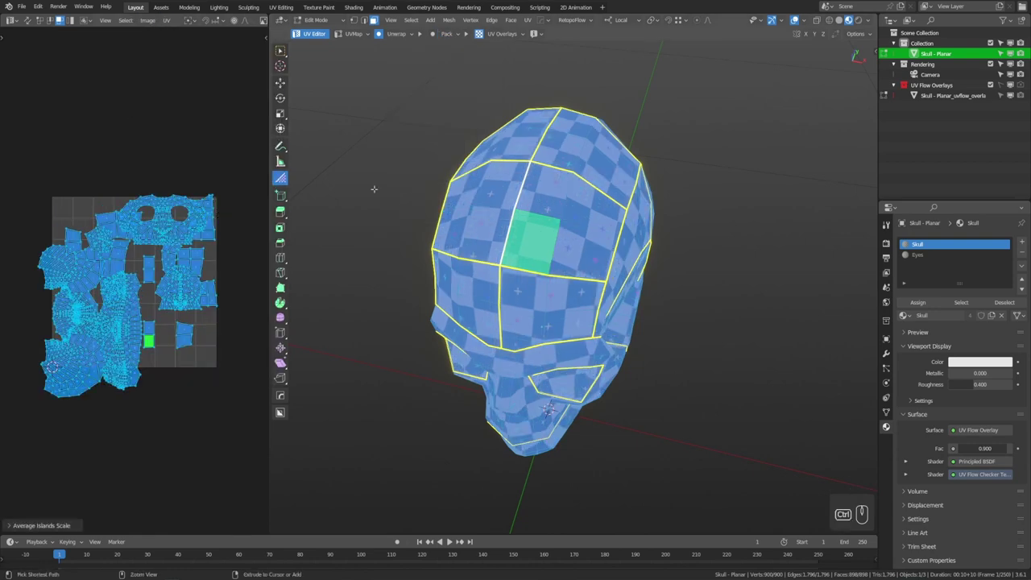
# Step: Pack the skull's UVs with Average Scale enabled and reopen the packing options
pyautogui.click(445, 34)
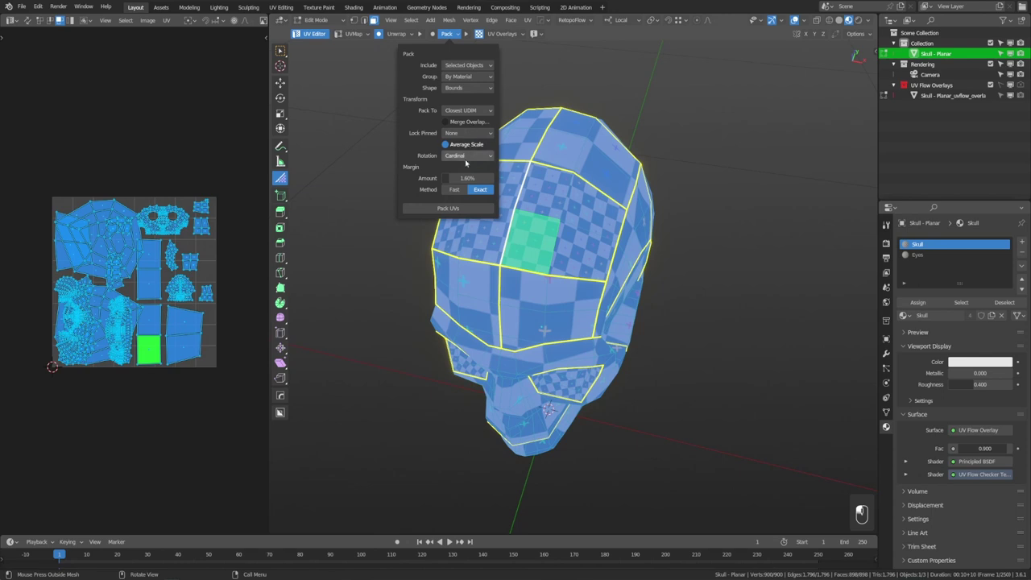
pyautogui.click(456, 209)
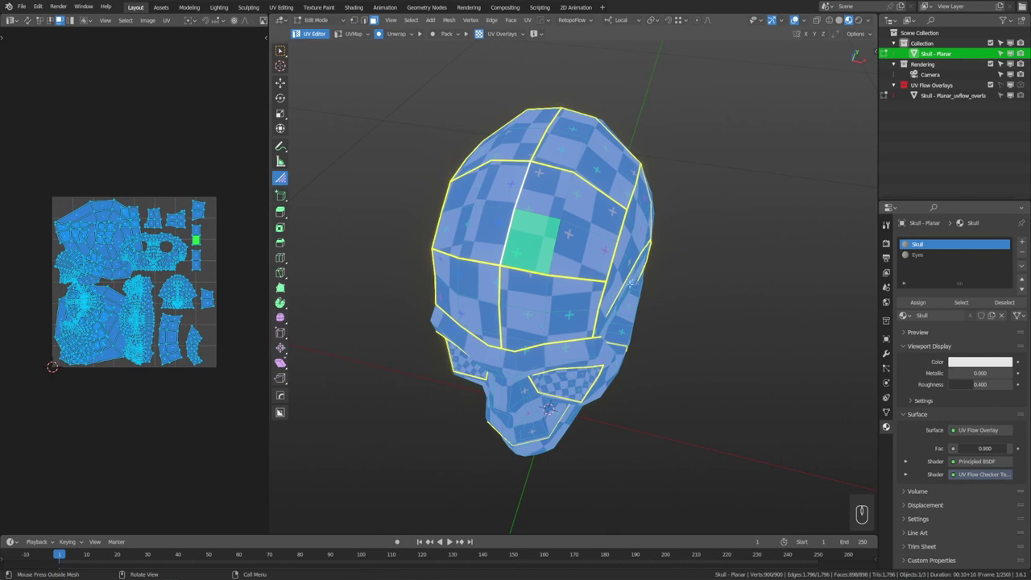
pyautogui.click(447, 33)
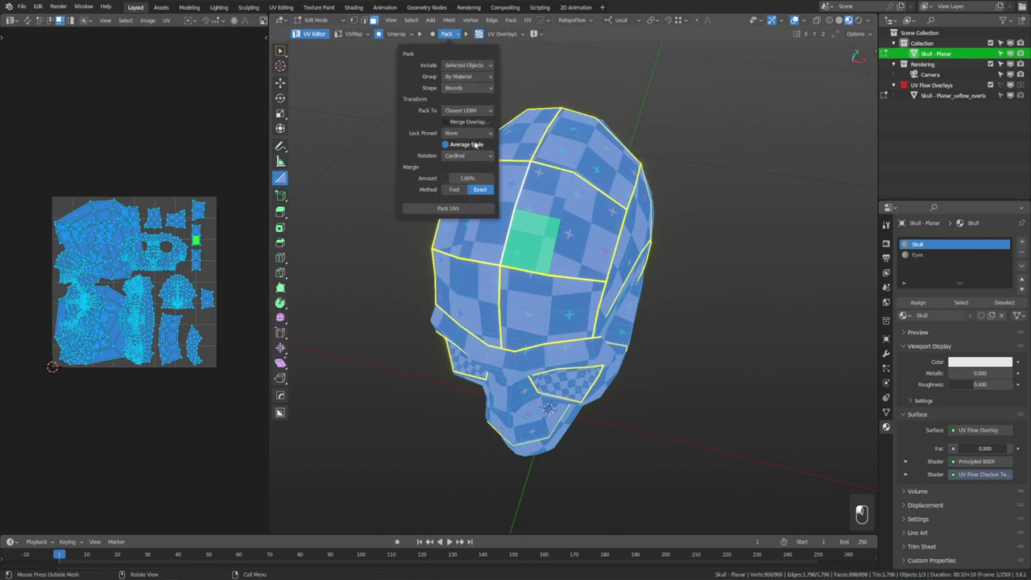
# Step: Open the UV Flow information links to view the documentation, issue report and Blender Market options
pyautogui.moveTo(728, 331)
pyautogui.mouseDown(button='middle')
pyautogui.moveTo(725, 355)
pyautogui.moveTo(723, 320)
pyautogui.mouseUp(button='middle')
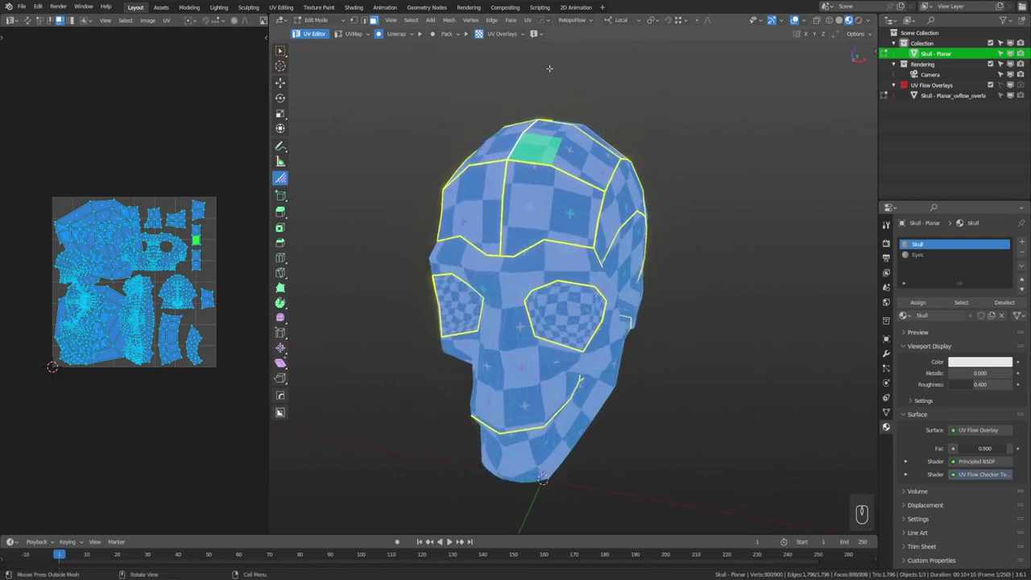
pyautogui.click(534, 34)
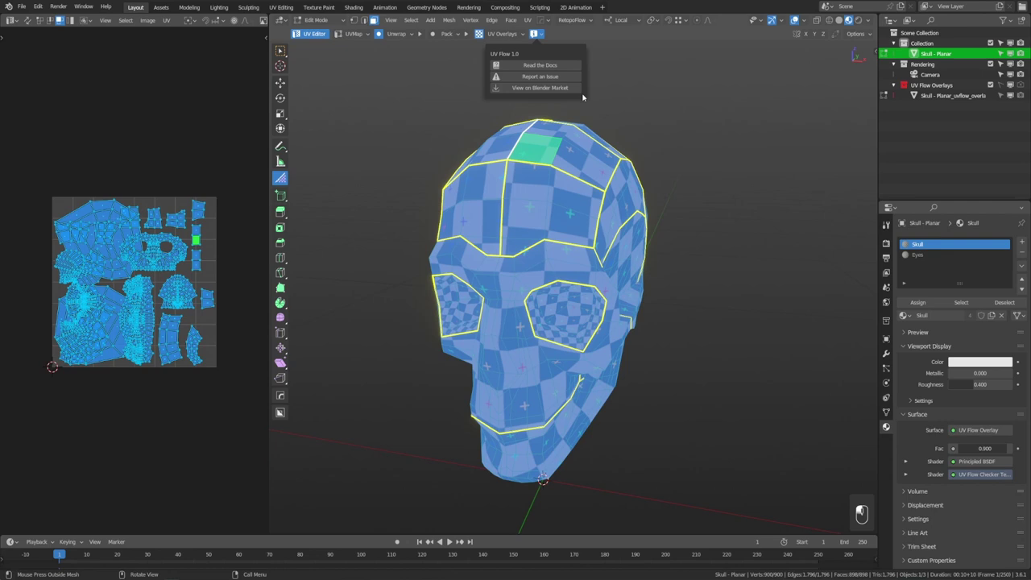
pyautogui.moveTo(584, 97); pyautogui.dragTo(727, 264, button='middle')
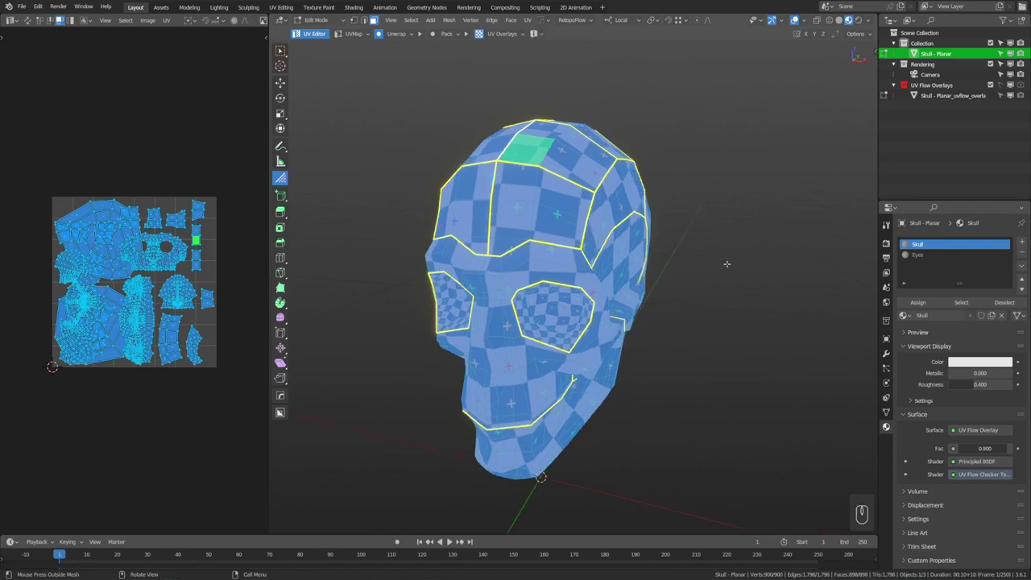